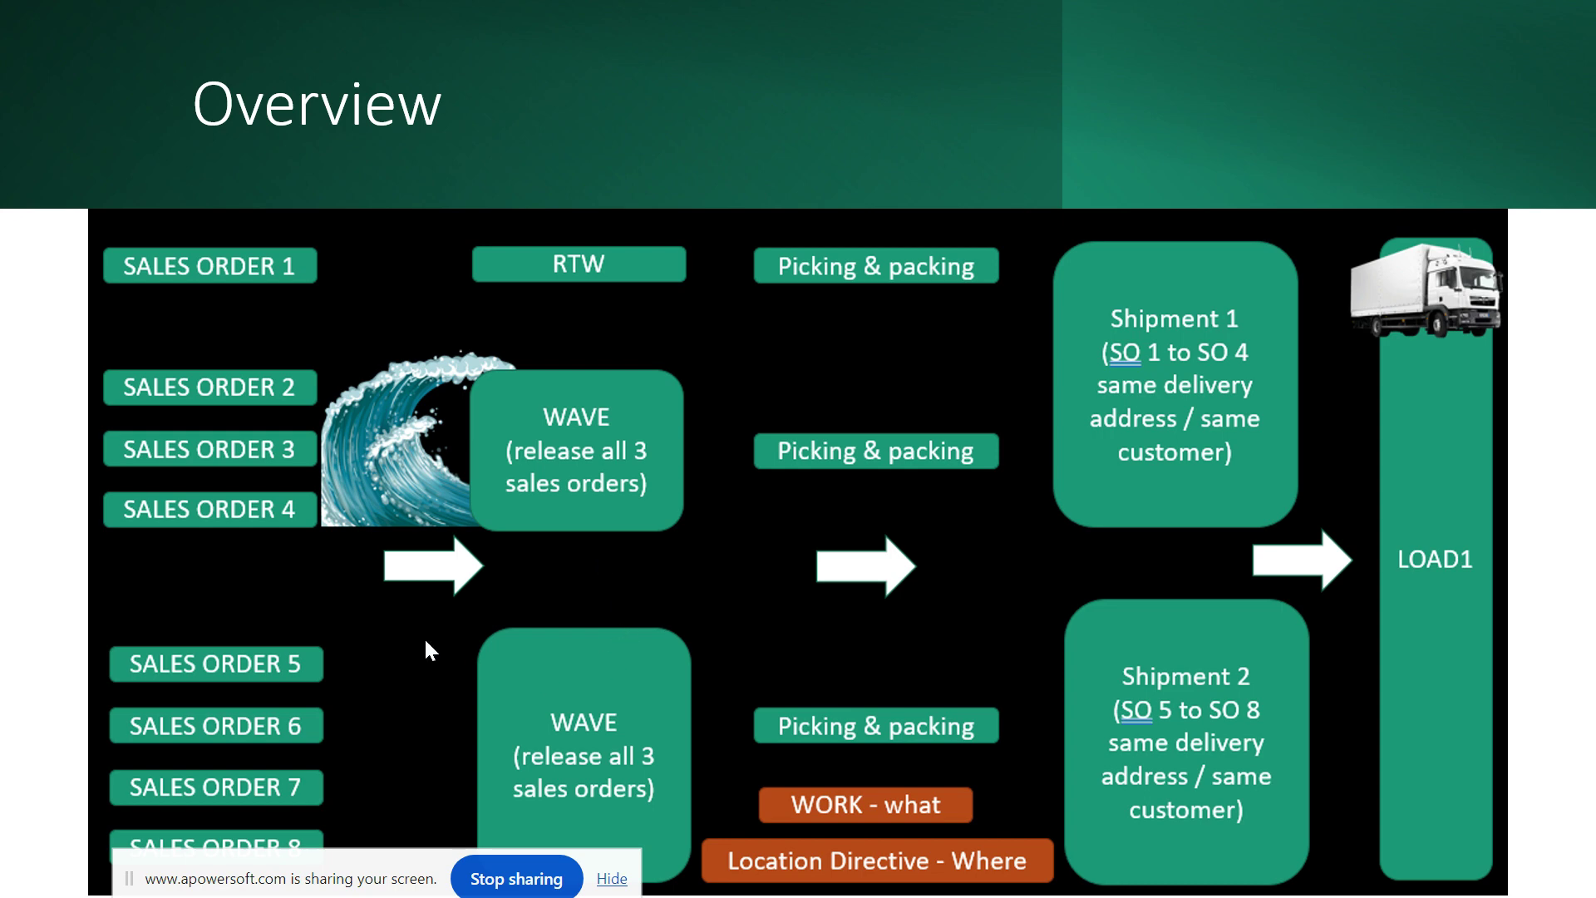
Advance to the Inquiries / Reports / Periodic tasks slide, and switch to the Finance and Operations dashboard in Chrome
click(731, 622)
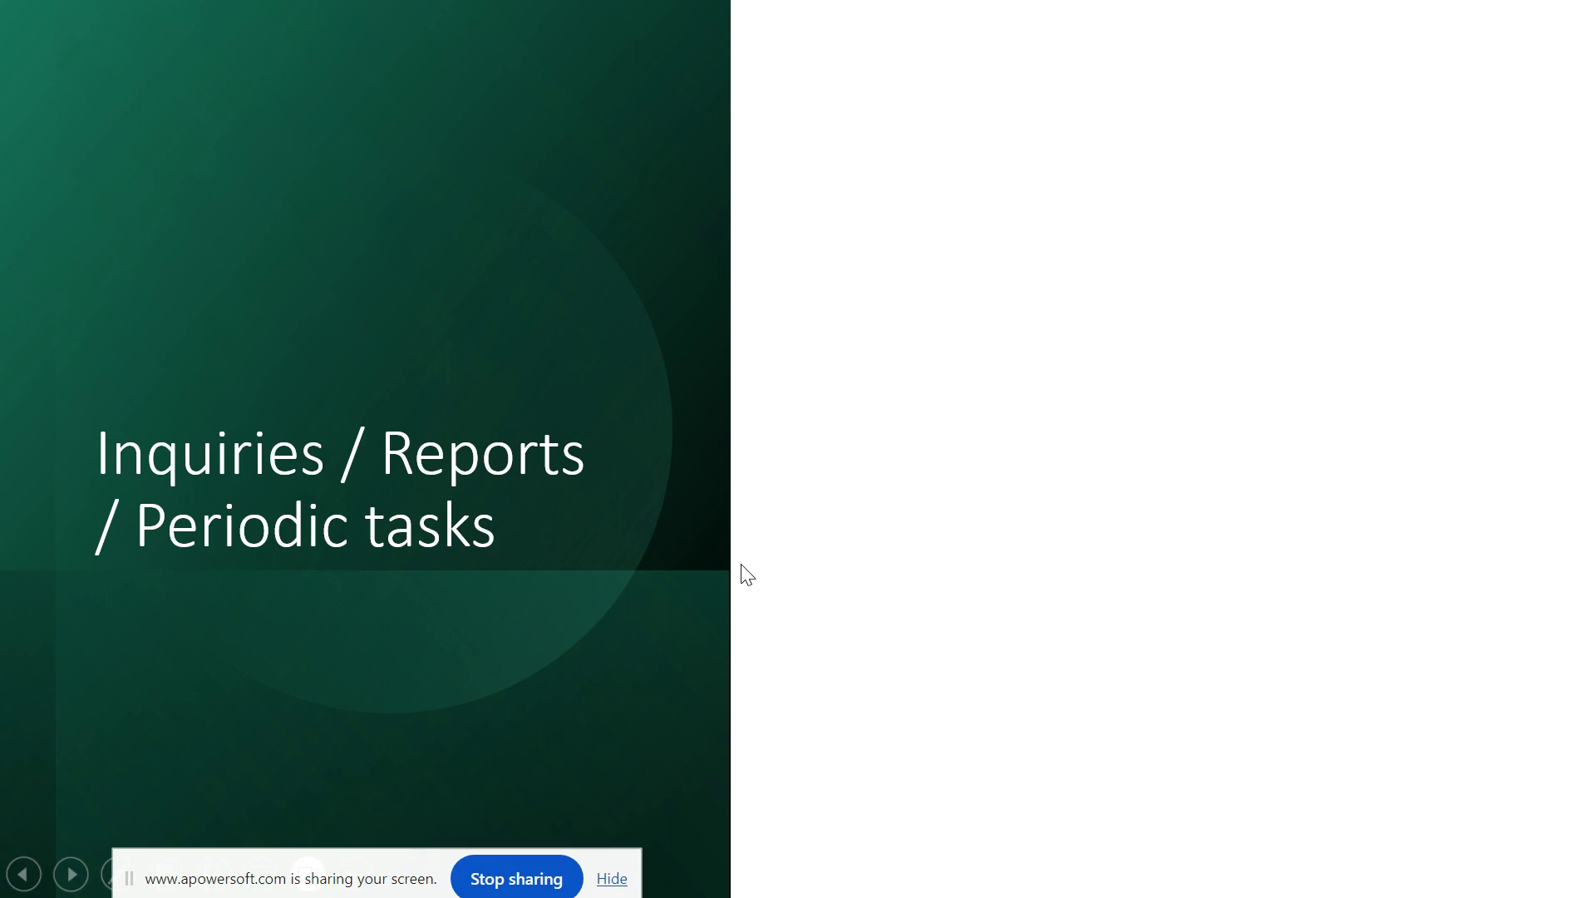
key(alt+Tab)
key(alt+Tab)
key(alt+Tab)
key(alt+Tab)
key(alt+Tab)
key(alt+Tab)
key(alt+Tab)
key(alt+Tab)
key(alt+Tab)
key(alt+Tab)
key(alt+Tab)
key(alt+Tab)
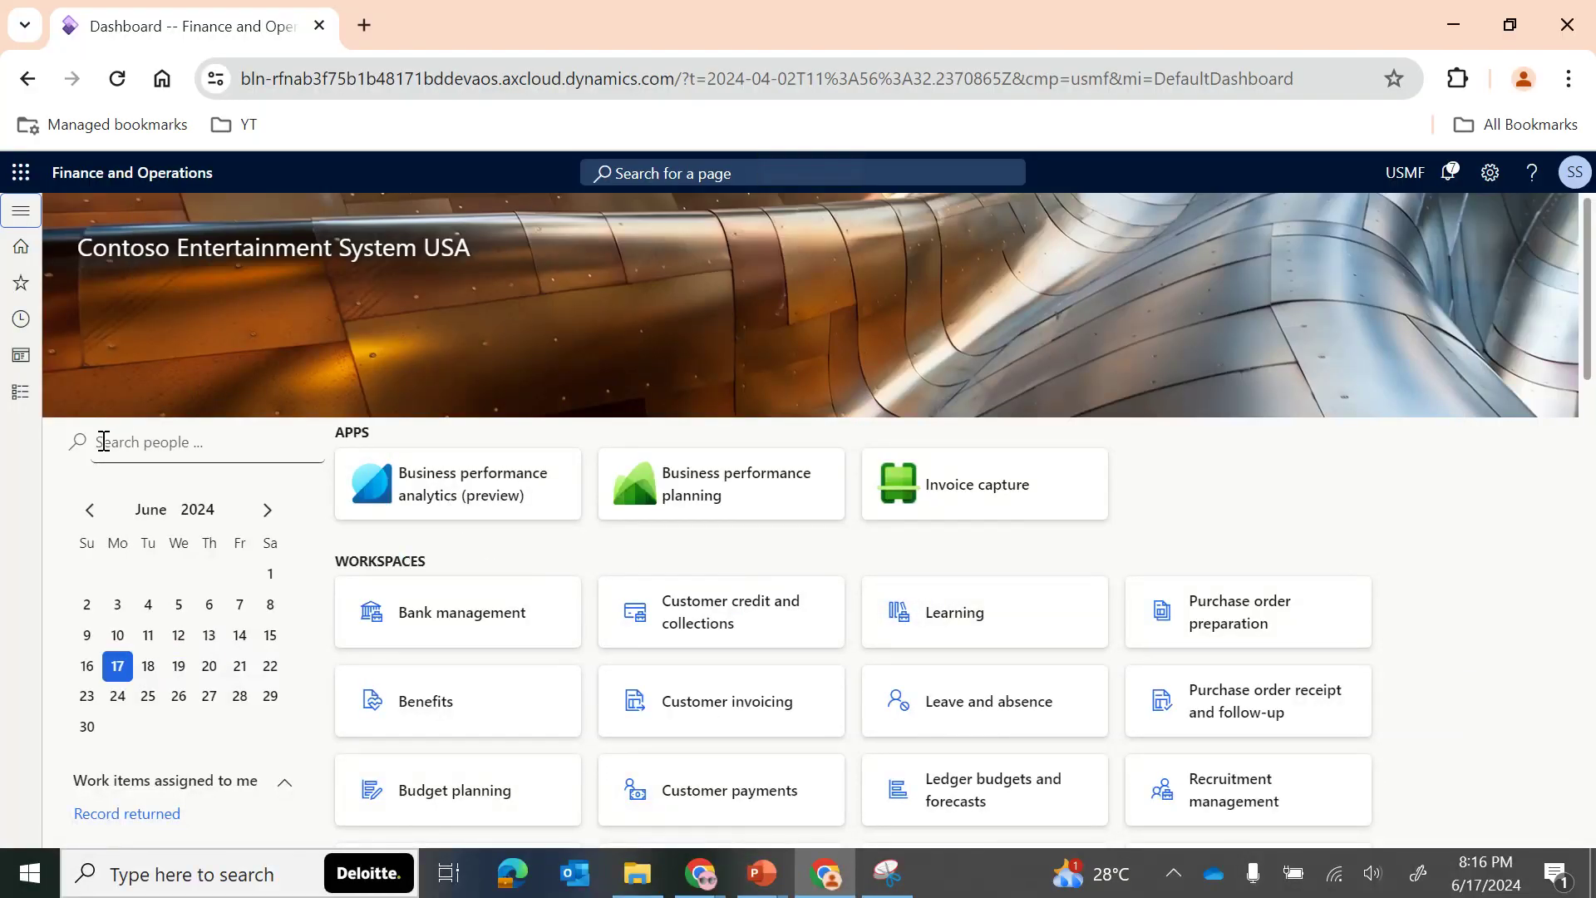
Open the On-hand by location inquiry from the Warehouse management module's inquiries and reports
click(22, 392)
scroll(73, 668, down, 10)
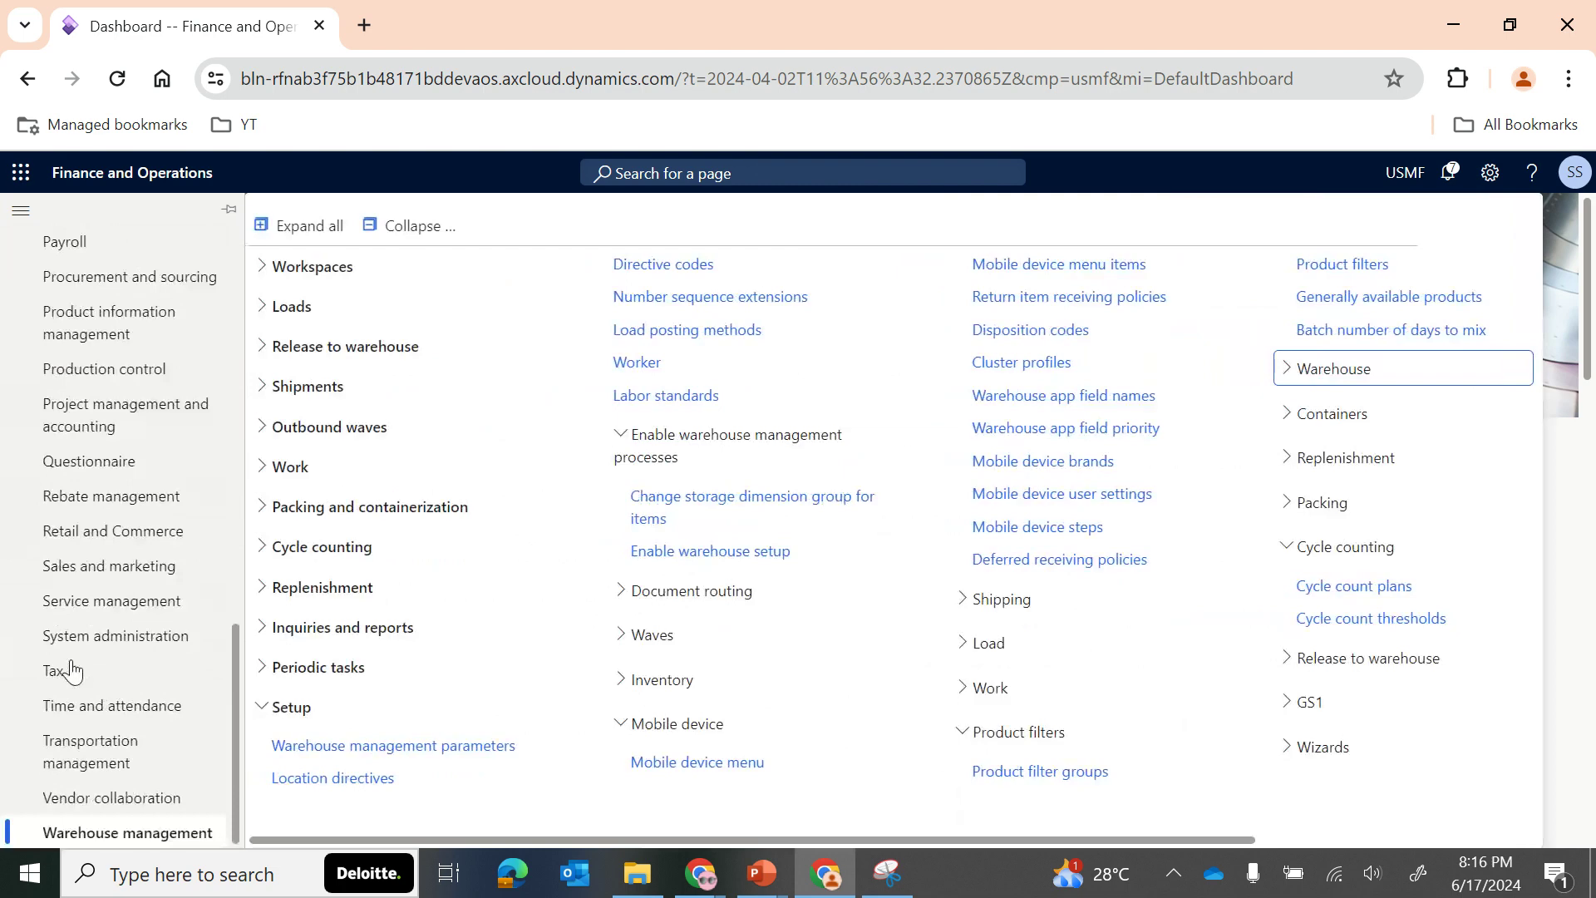
click(301, 637)
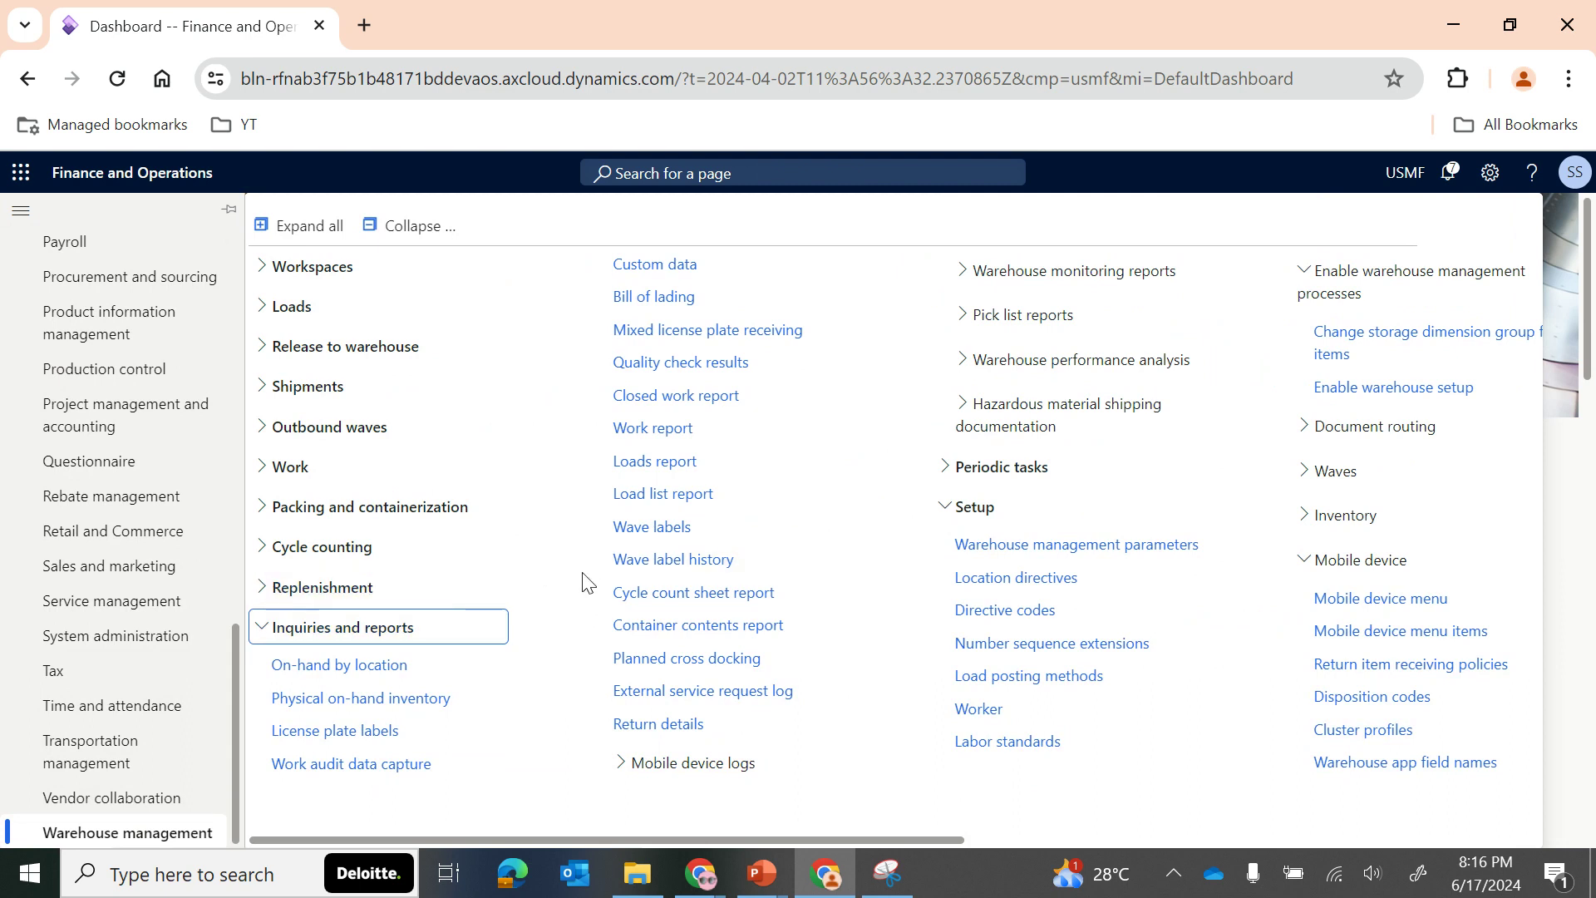
click(364, 669)
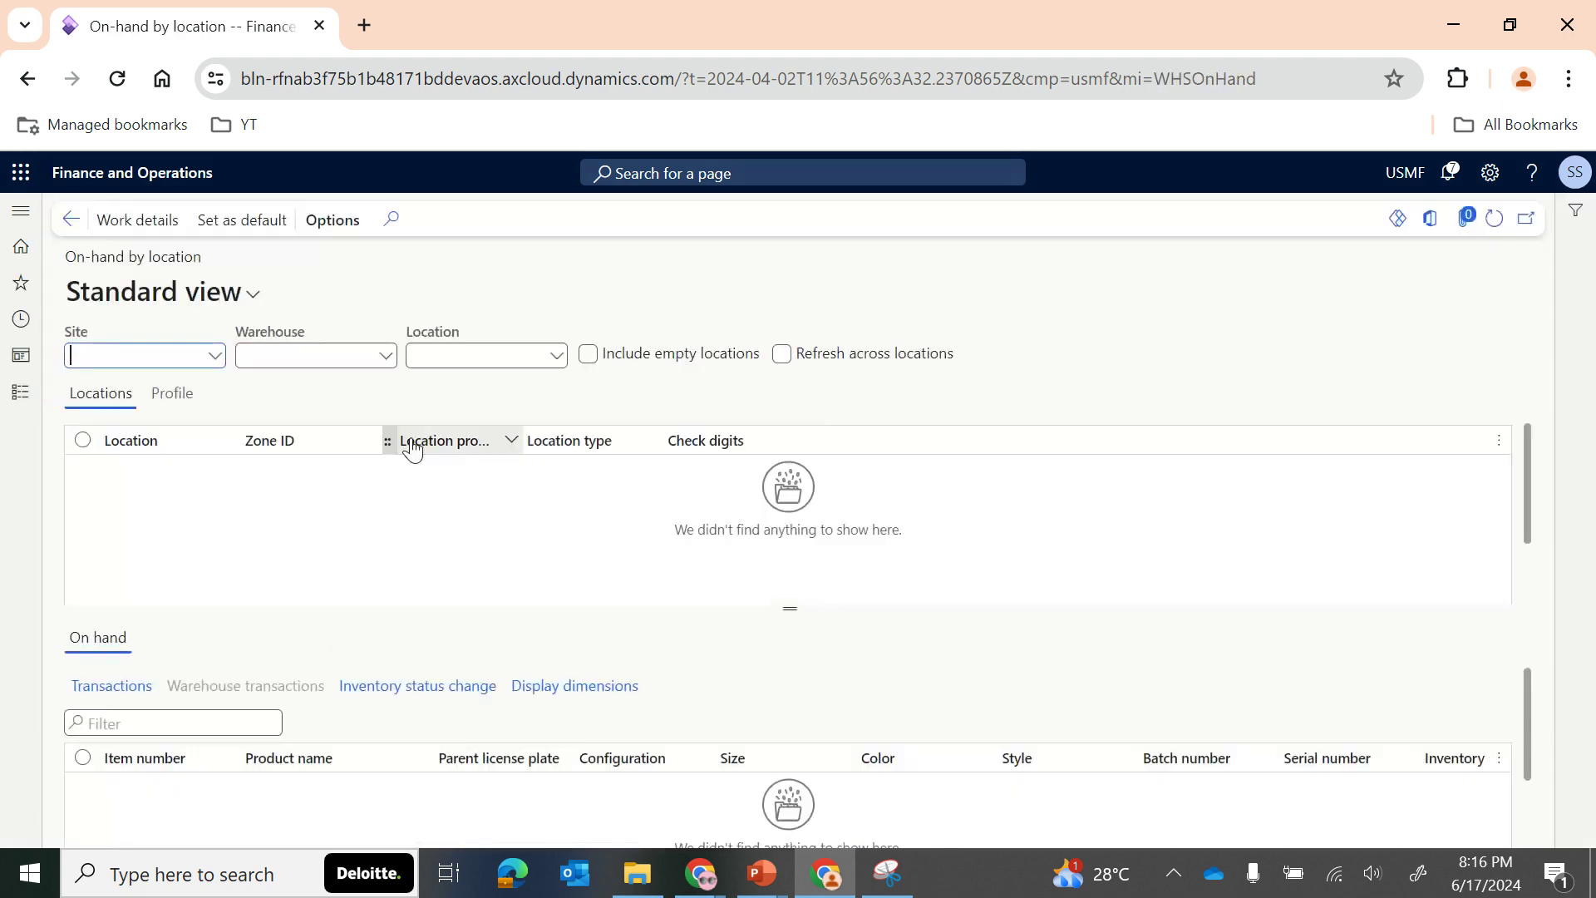
Filter the on-hand inquiry by site Site- WMS, warehouse 16A - WMS and location RECV1
click(214, 359)
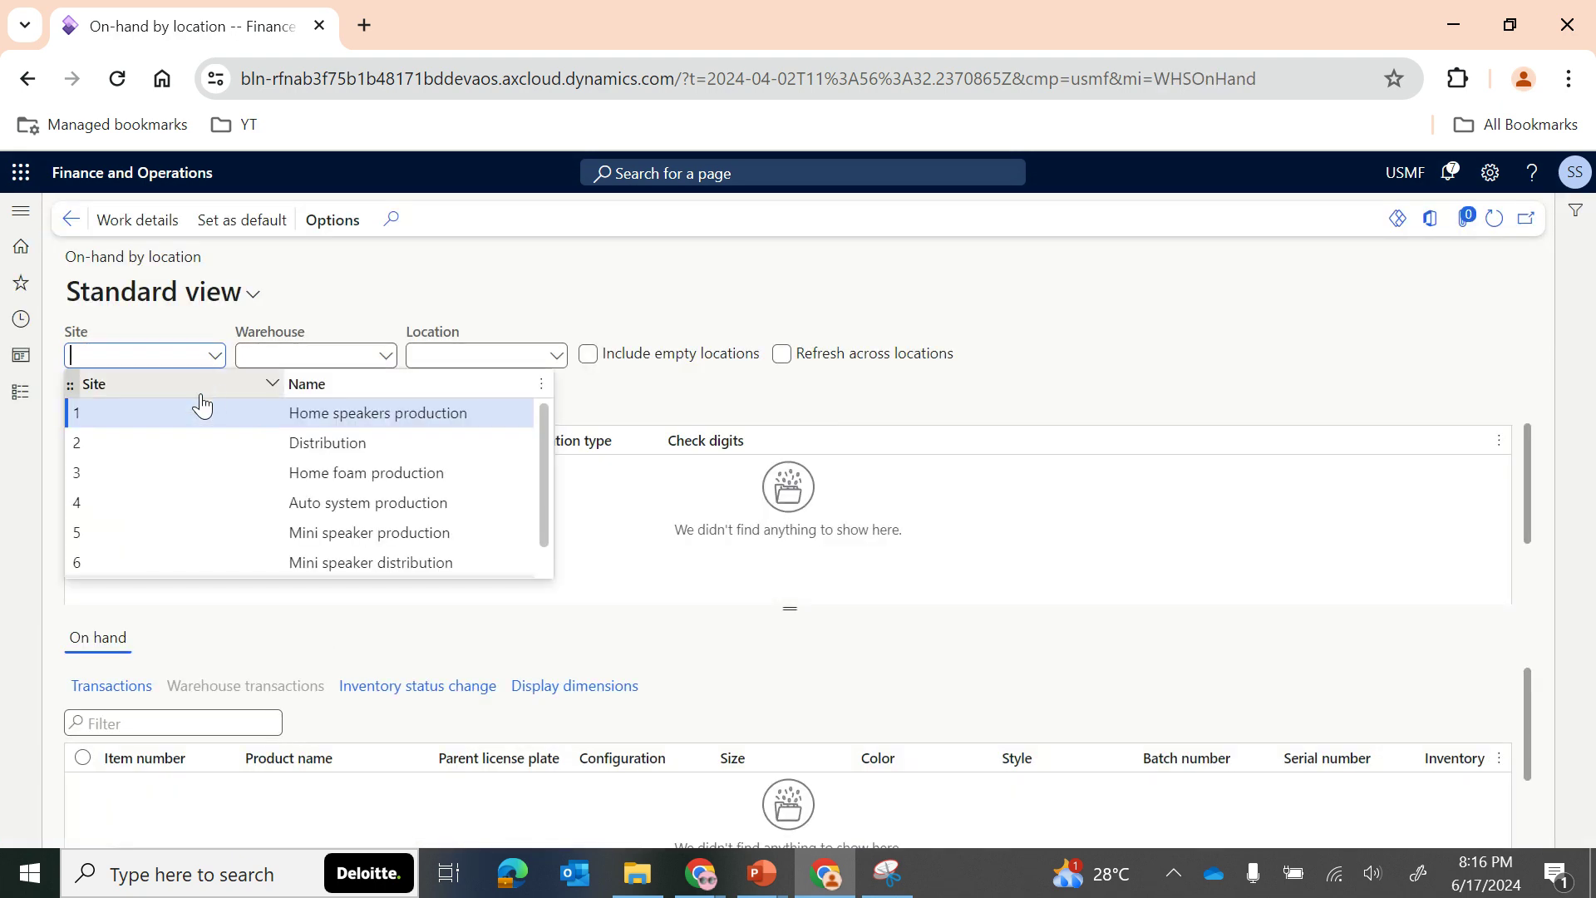
scroll(125, 499, down, 1)
click(116, 562)
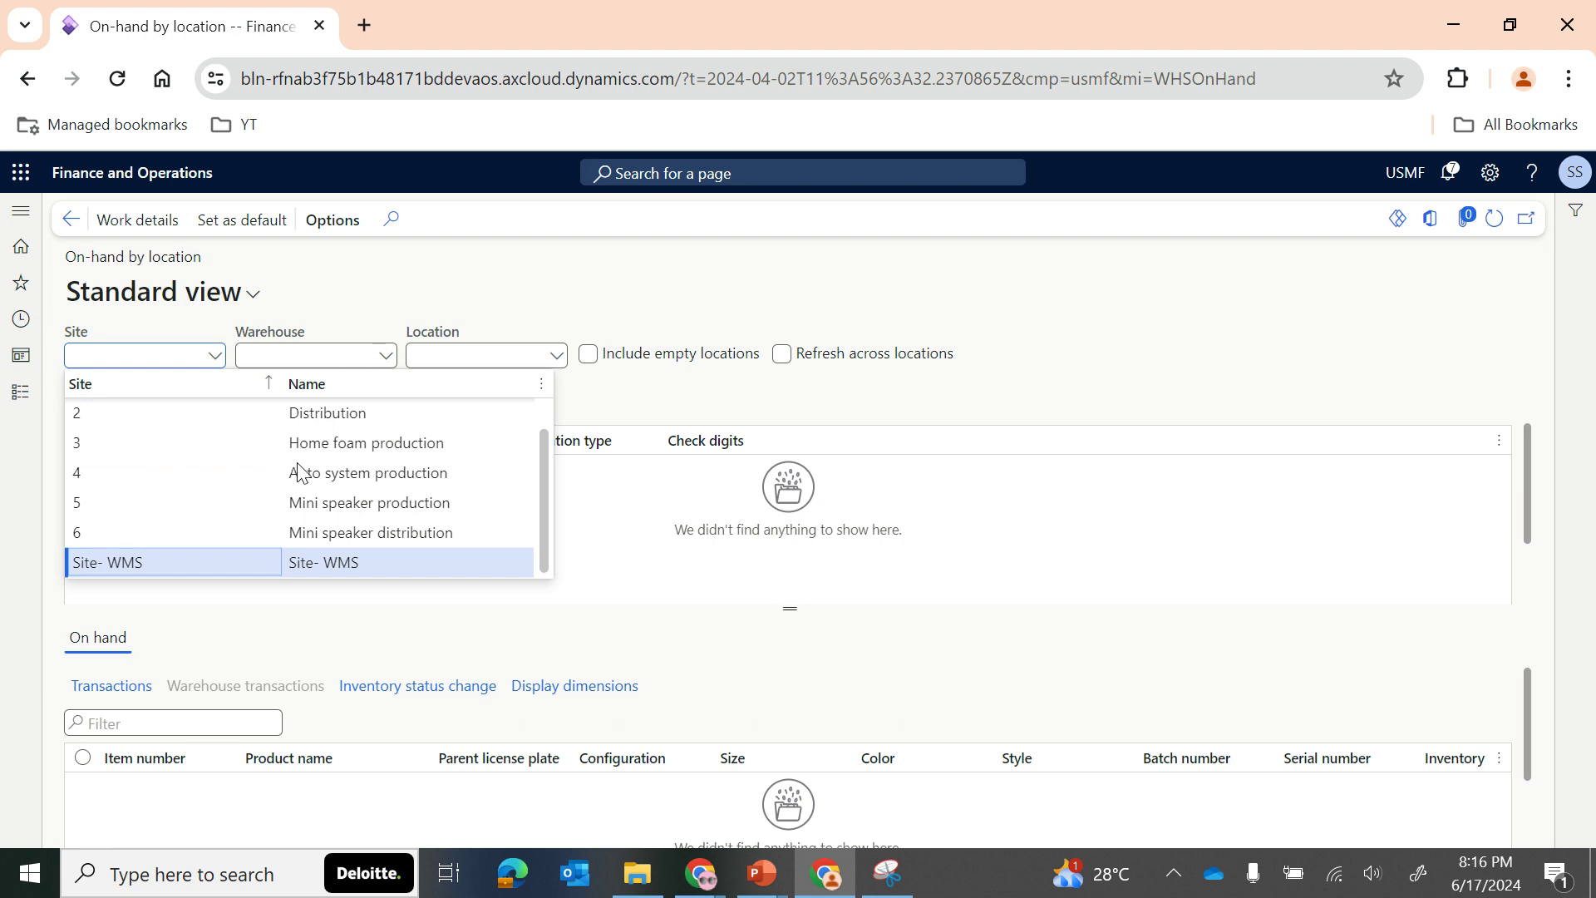
click(384, 356)
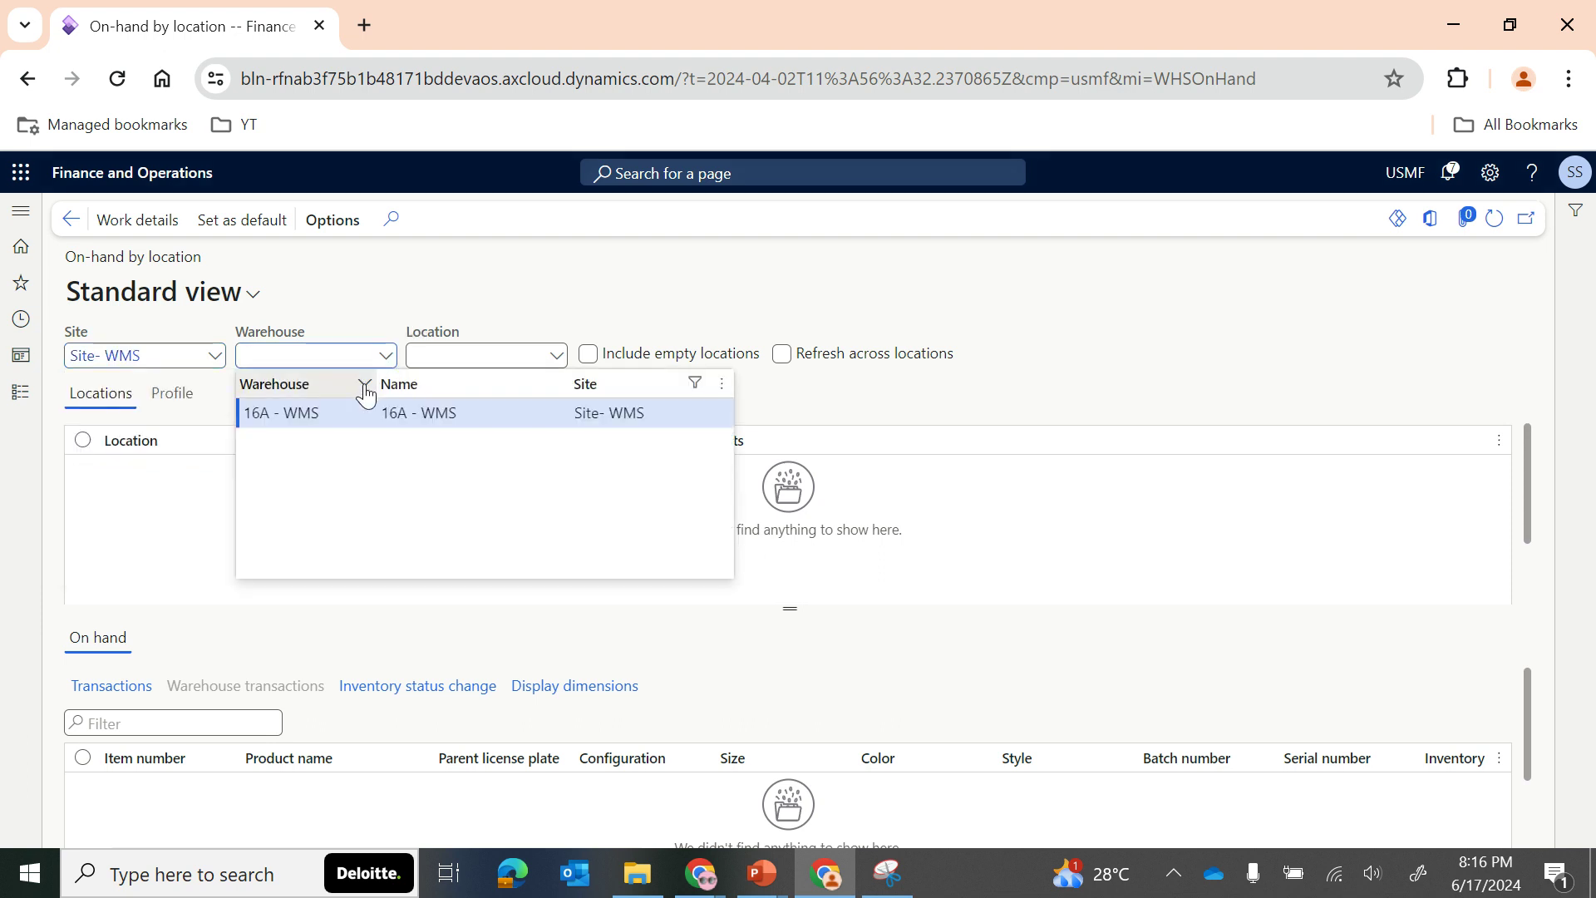
click(337, 418)
click(510, 354)
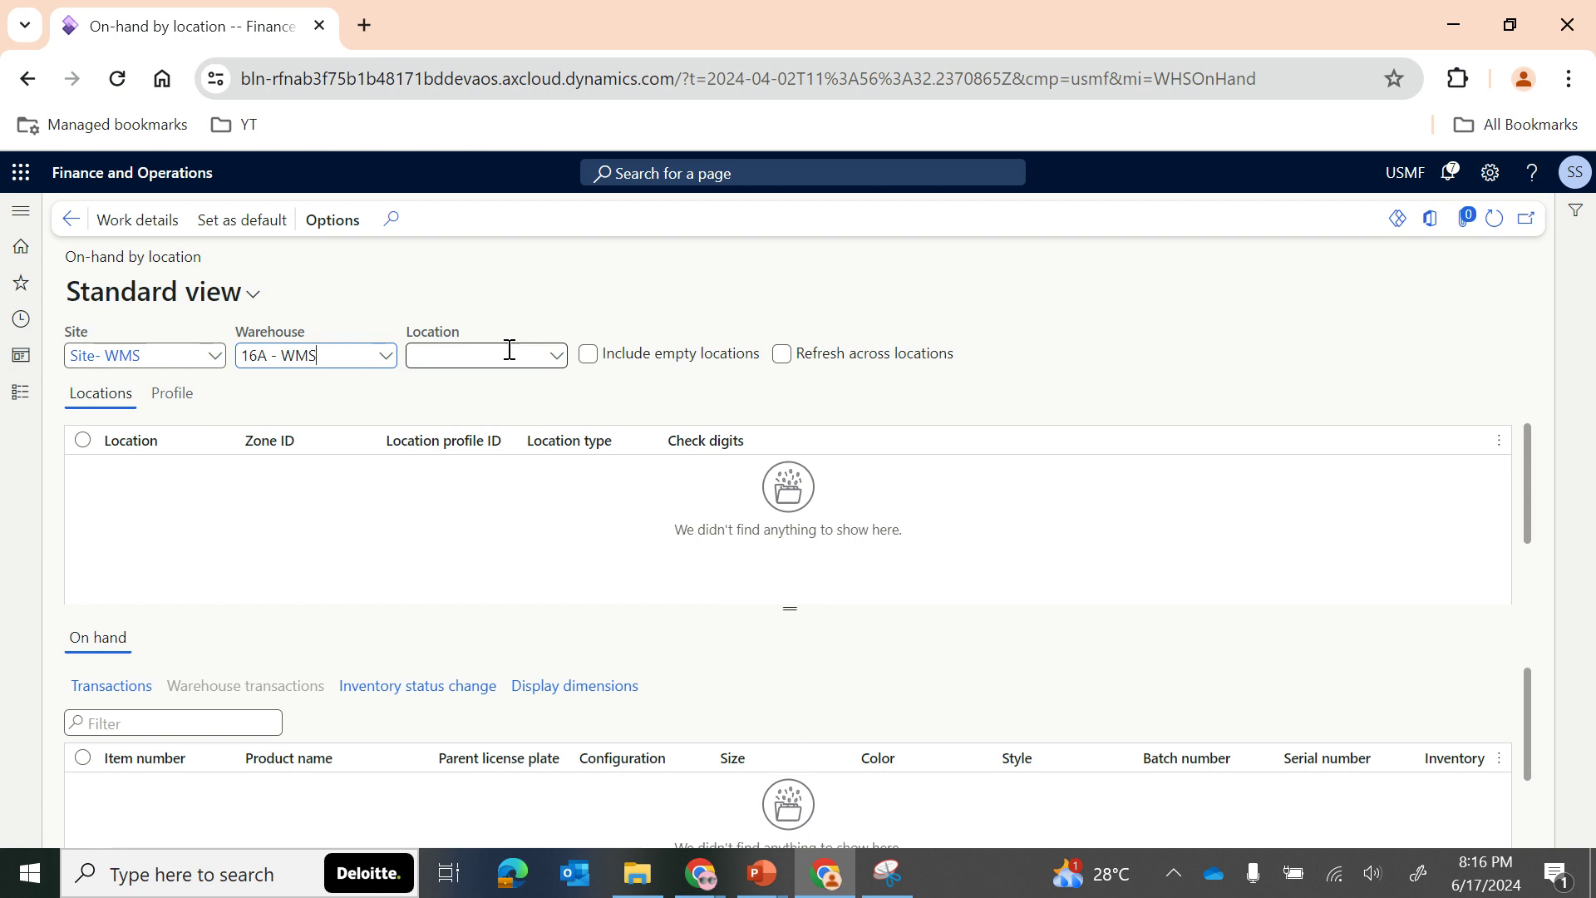
click(559, 362)
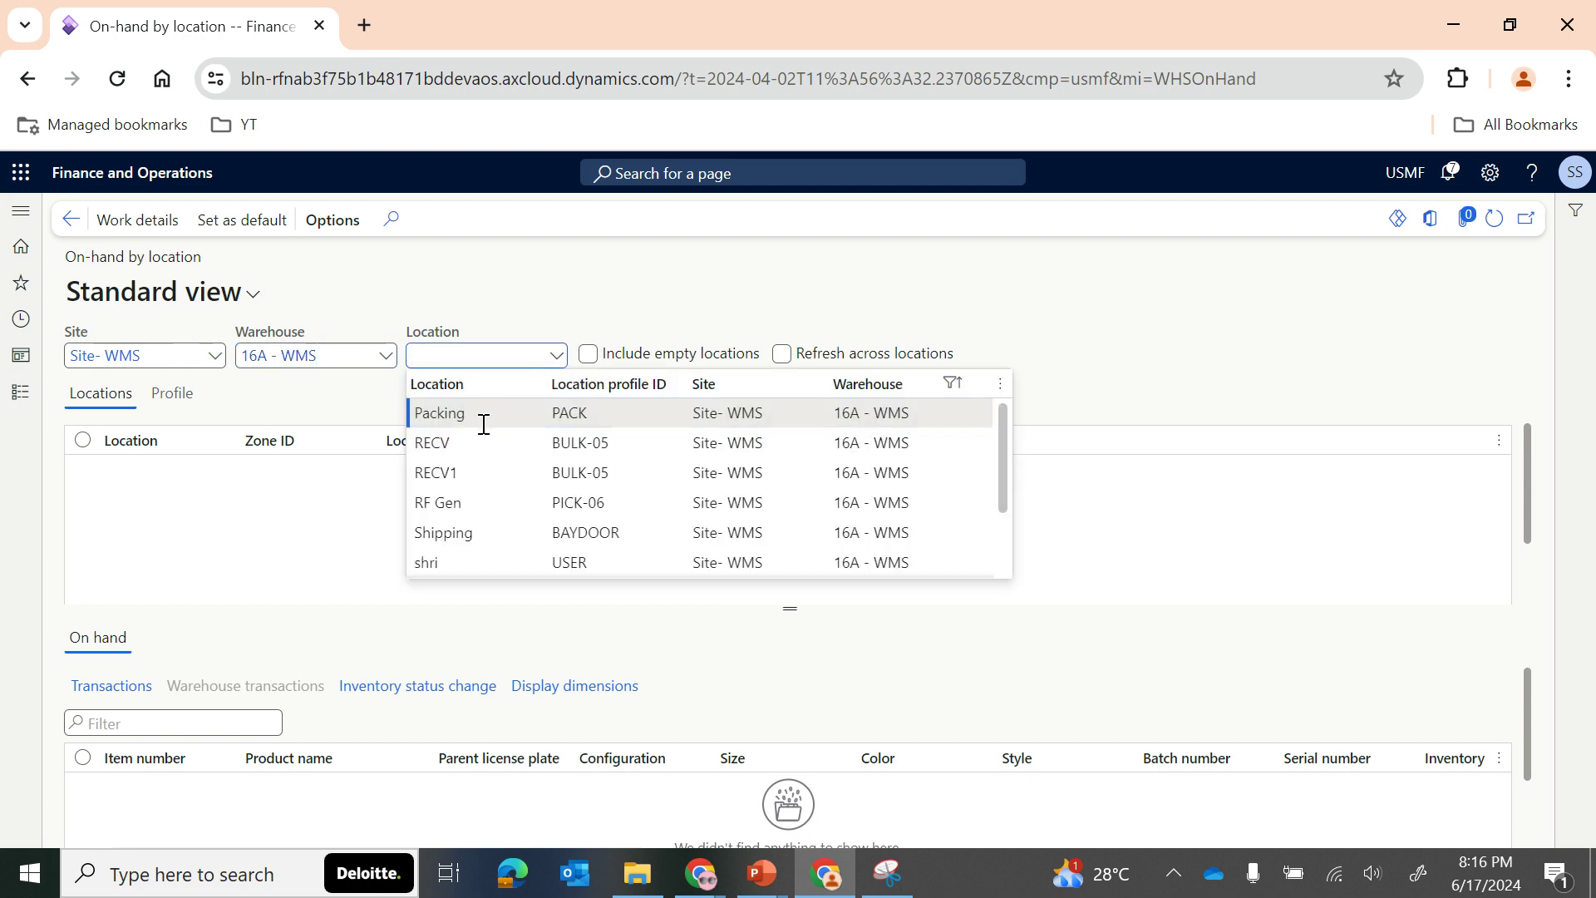
click(482, 477)
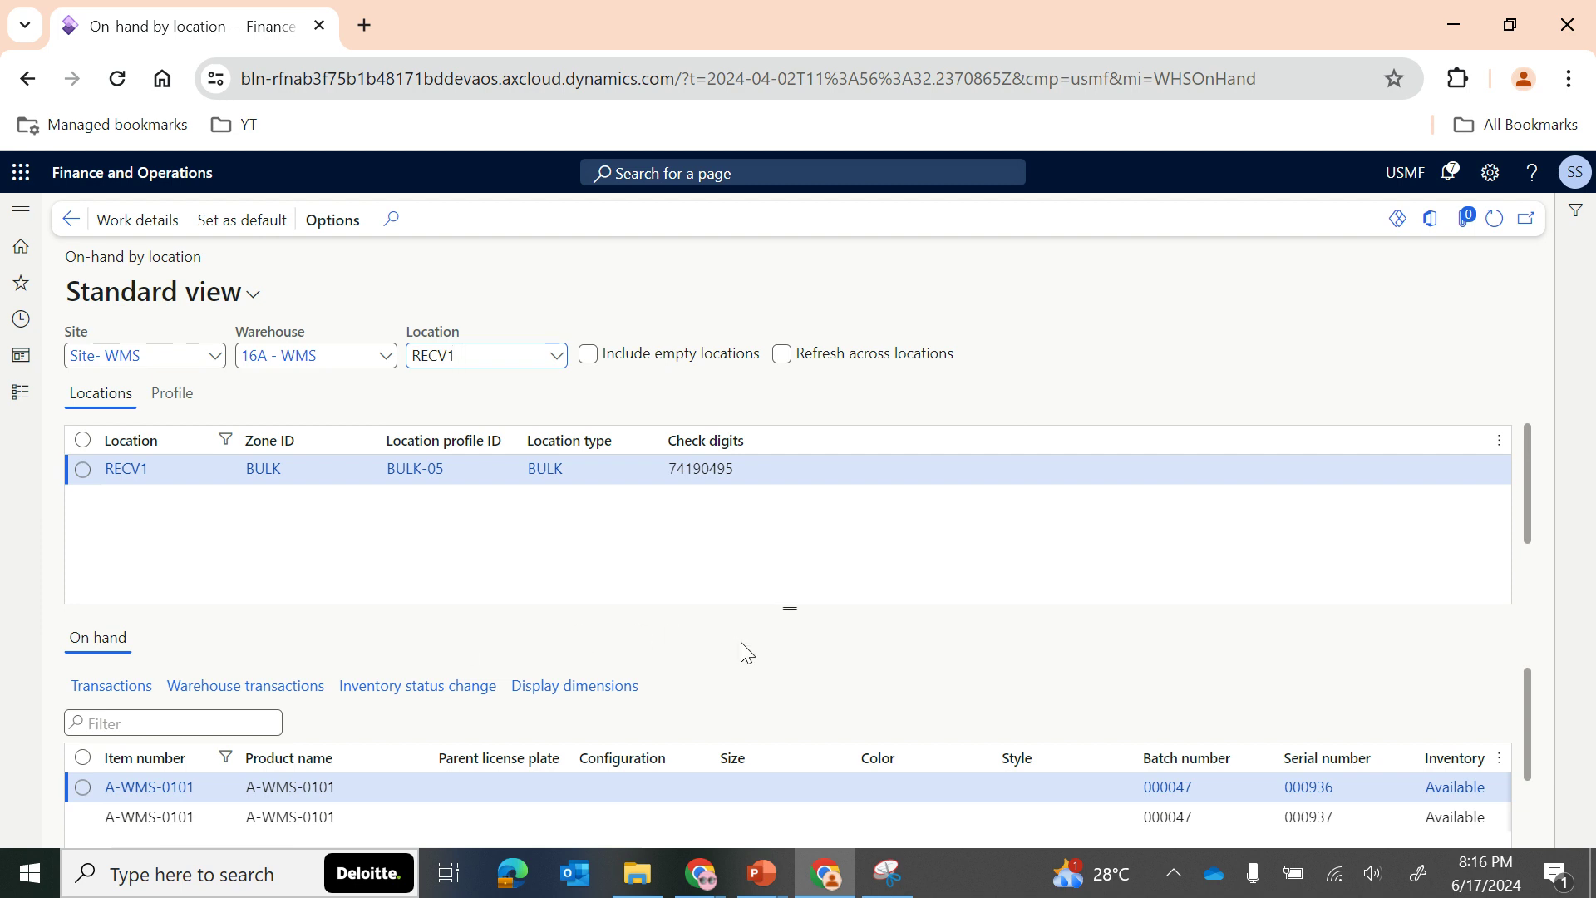
Look at the inventory status change options for the on-hand line with serial number 000937, and cancel without changing the status
click(593, 812)
scroll(593, 815, right, 5)
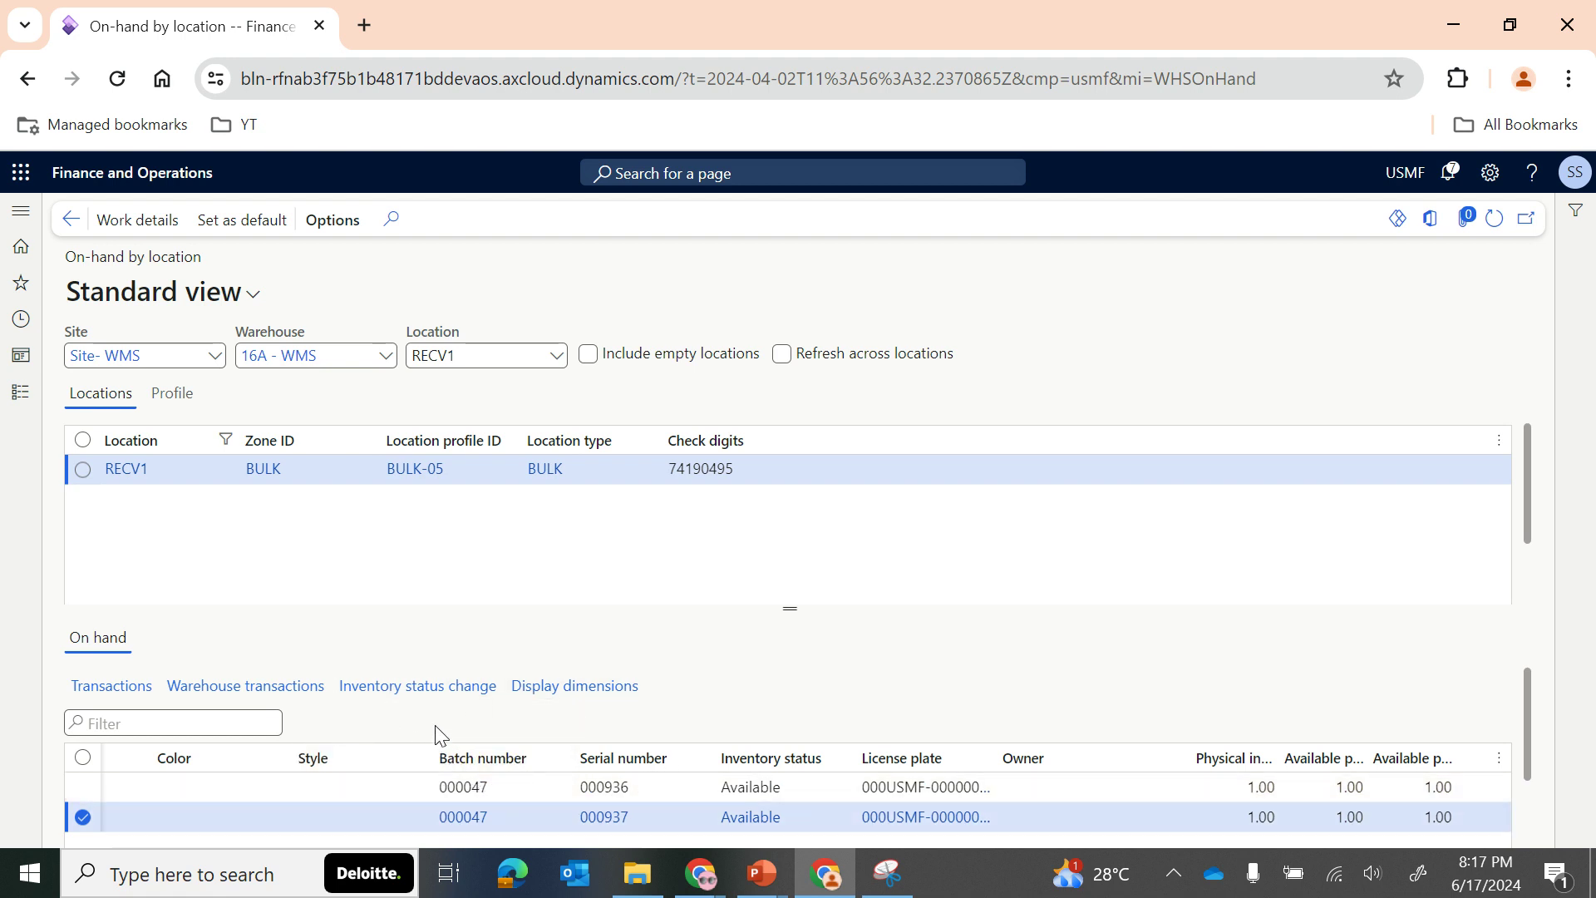
click(412, 687)
click(1162, 321)
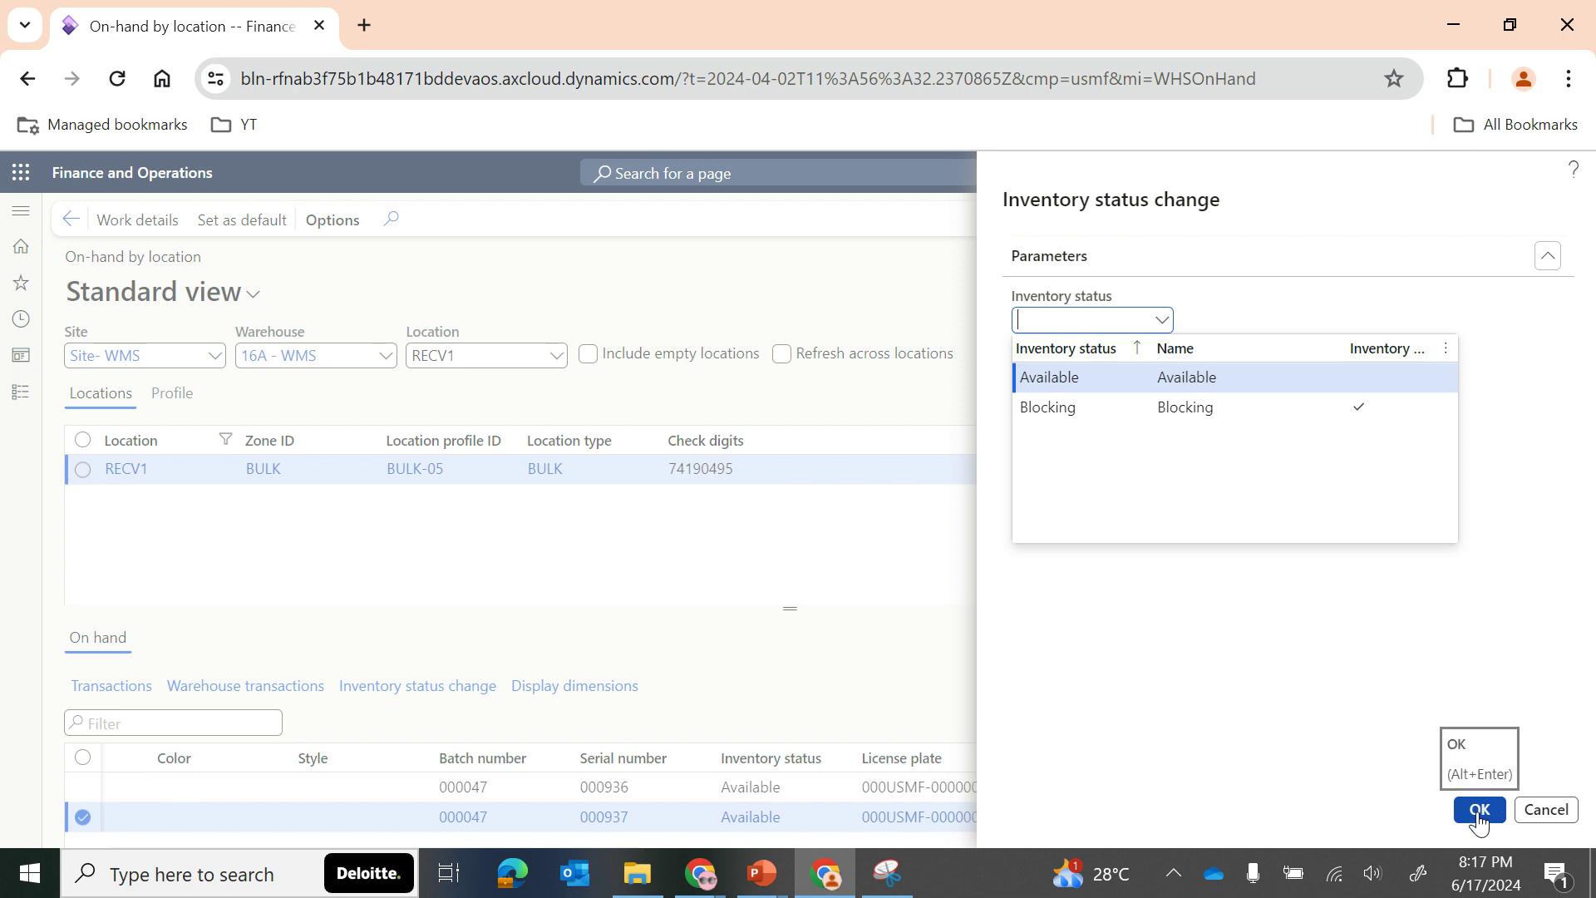
click(1545, 823)
click(1545, 821)
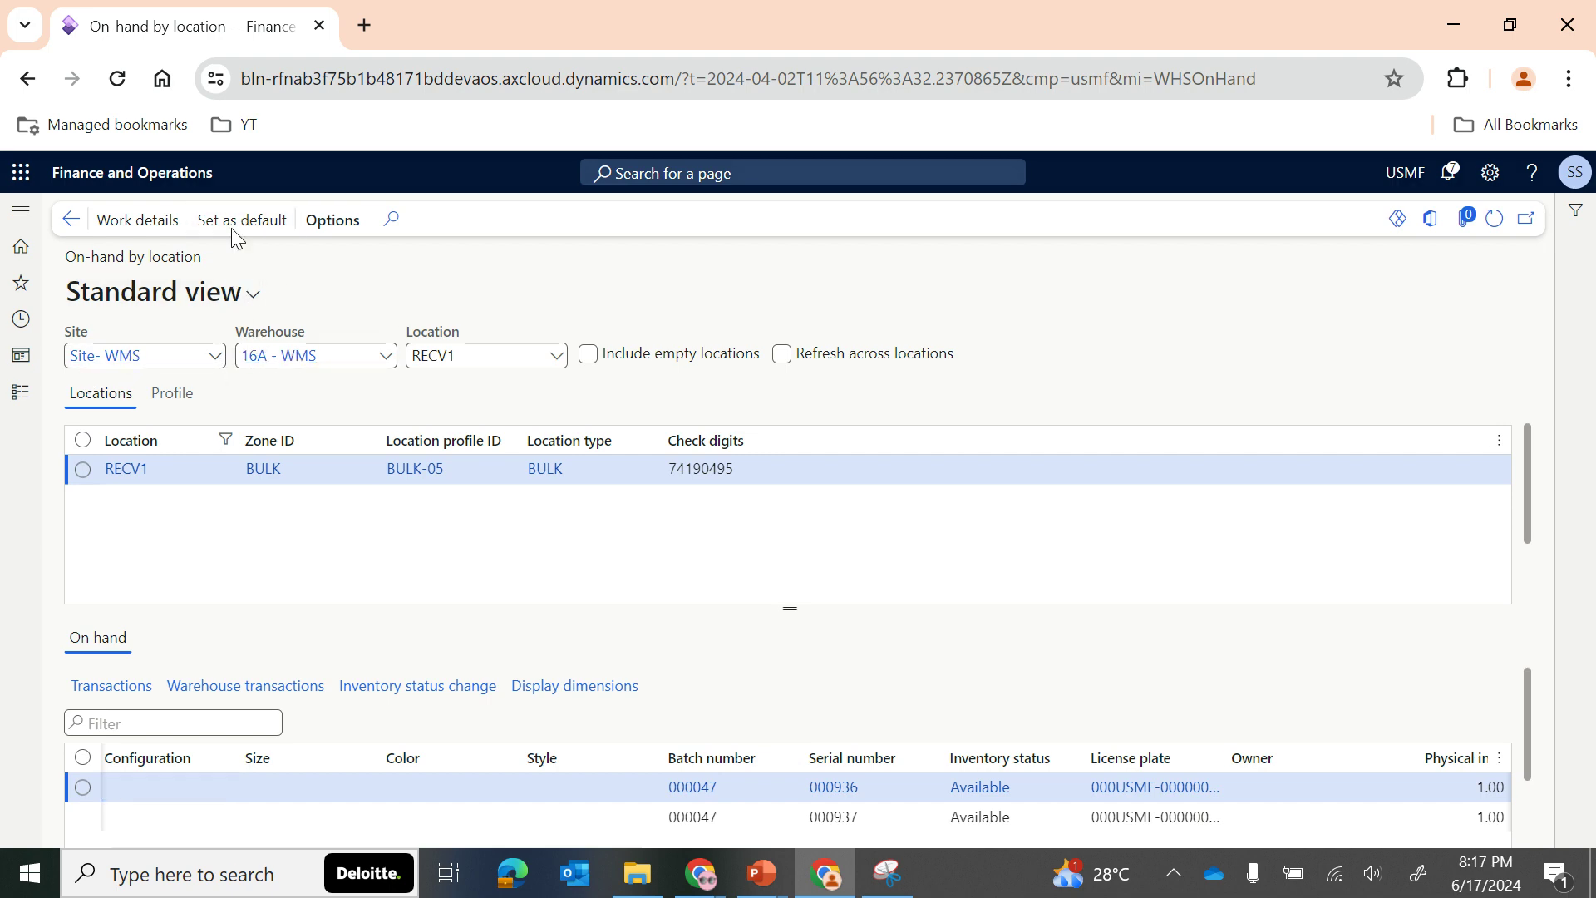
Reopen the On-hand by location inquiry and open the work details for location RECV1
click(30, 397)
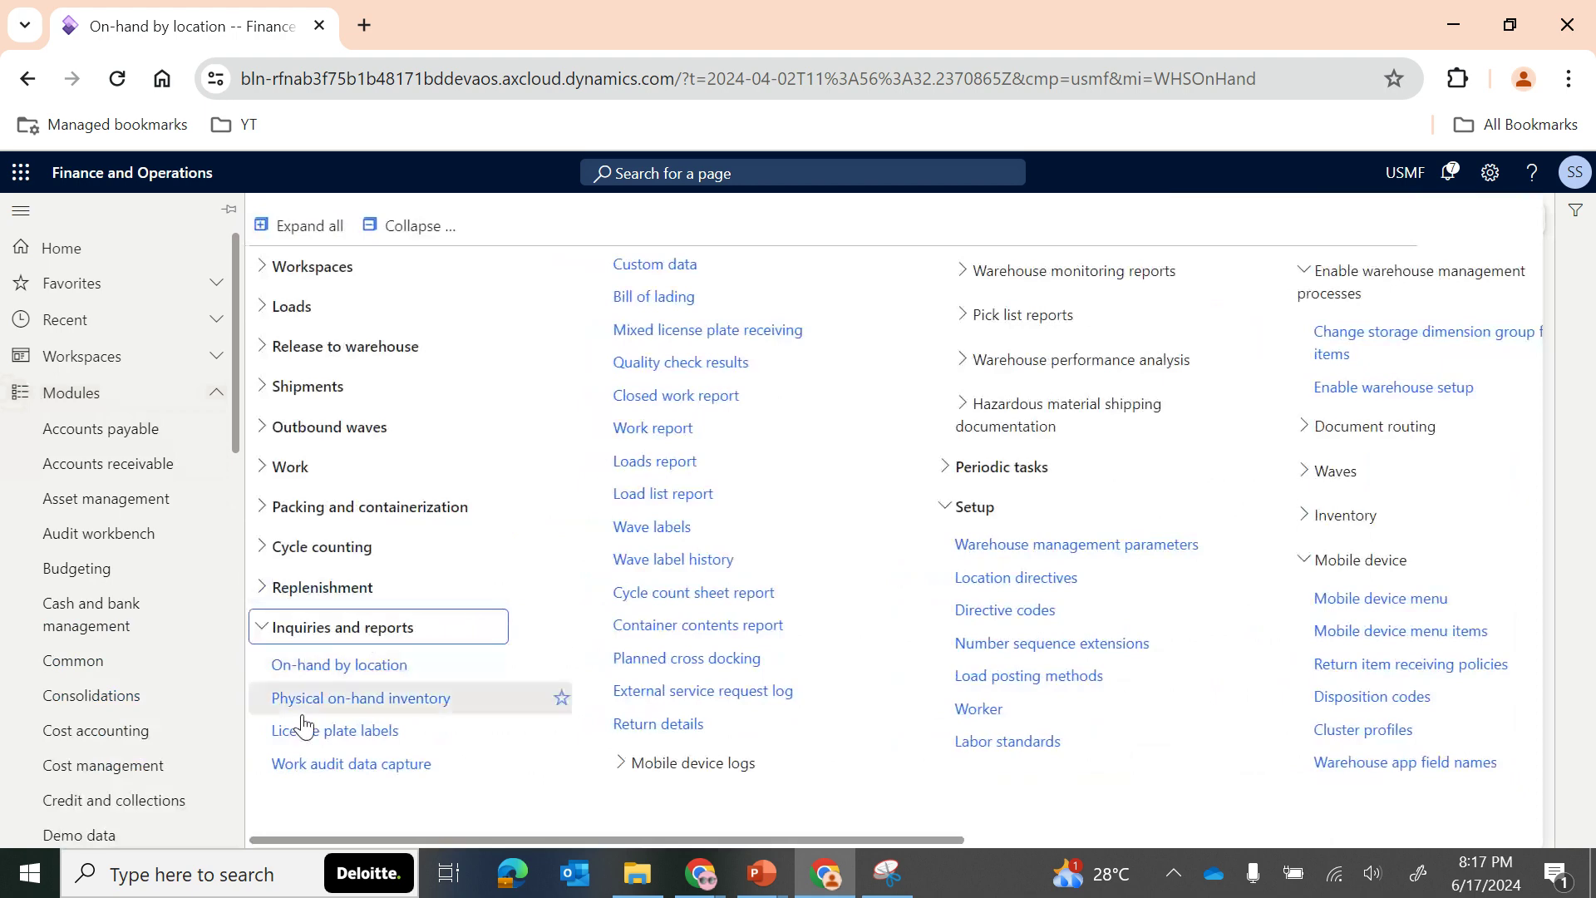
click(350, 663)
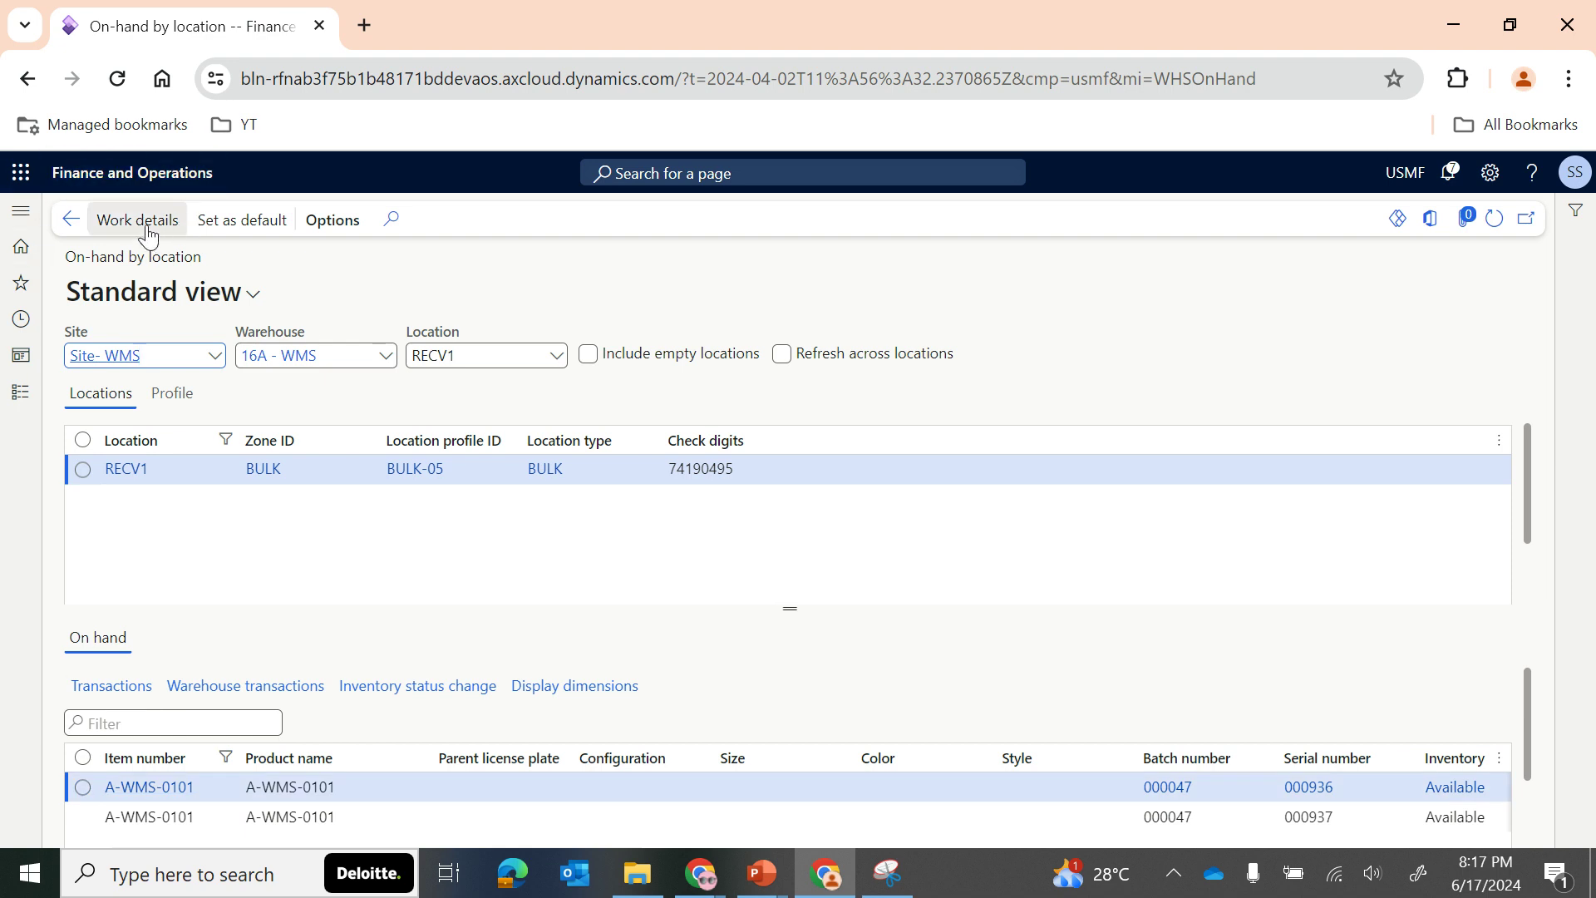
click(464, 358)
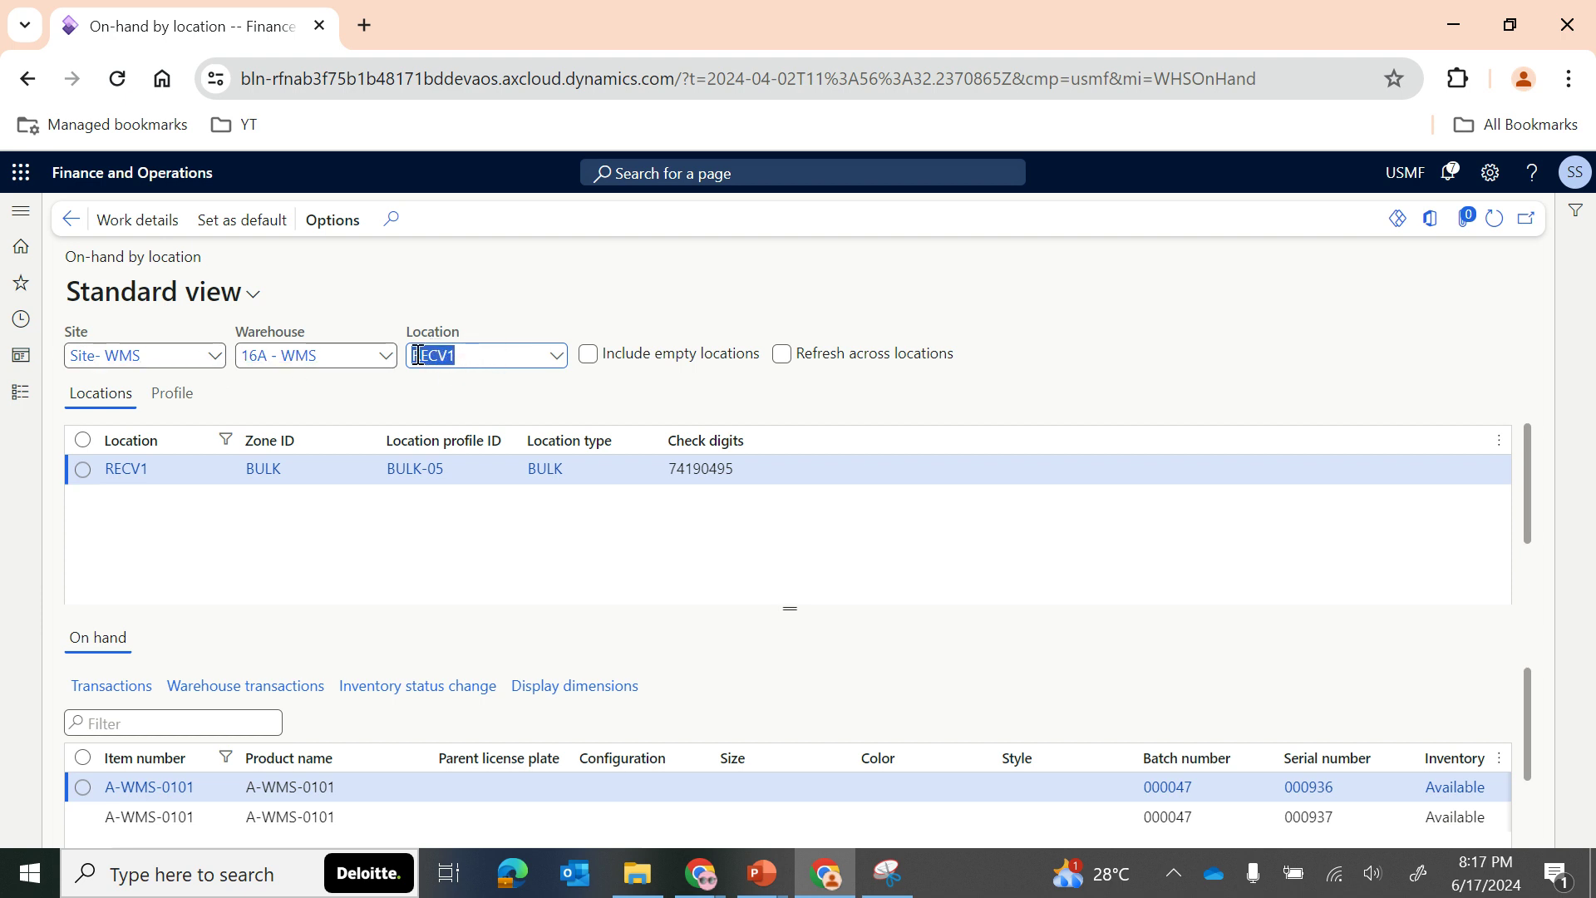
click(149, 221)
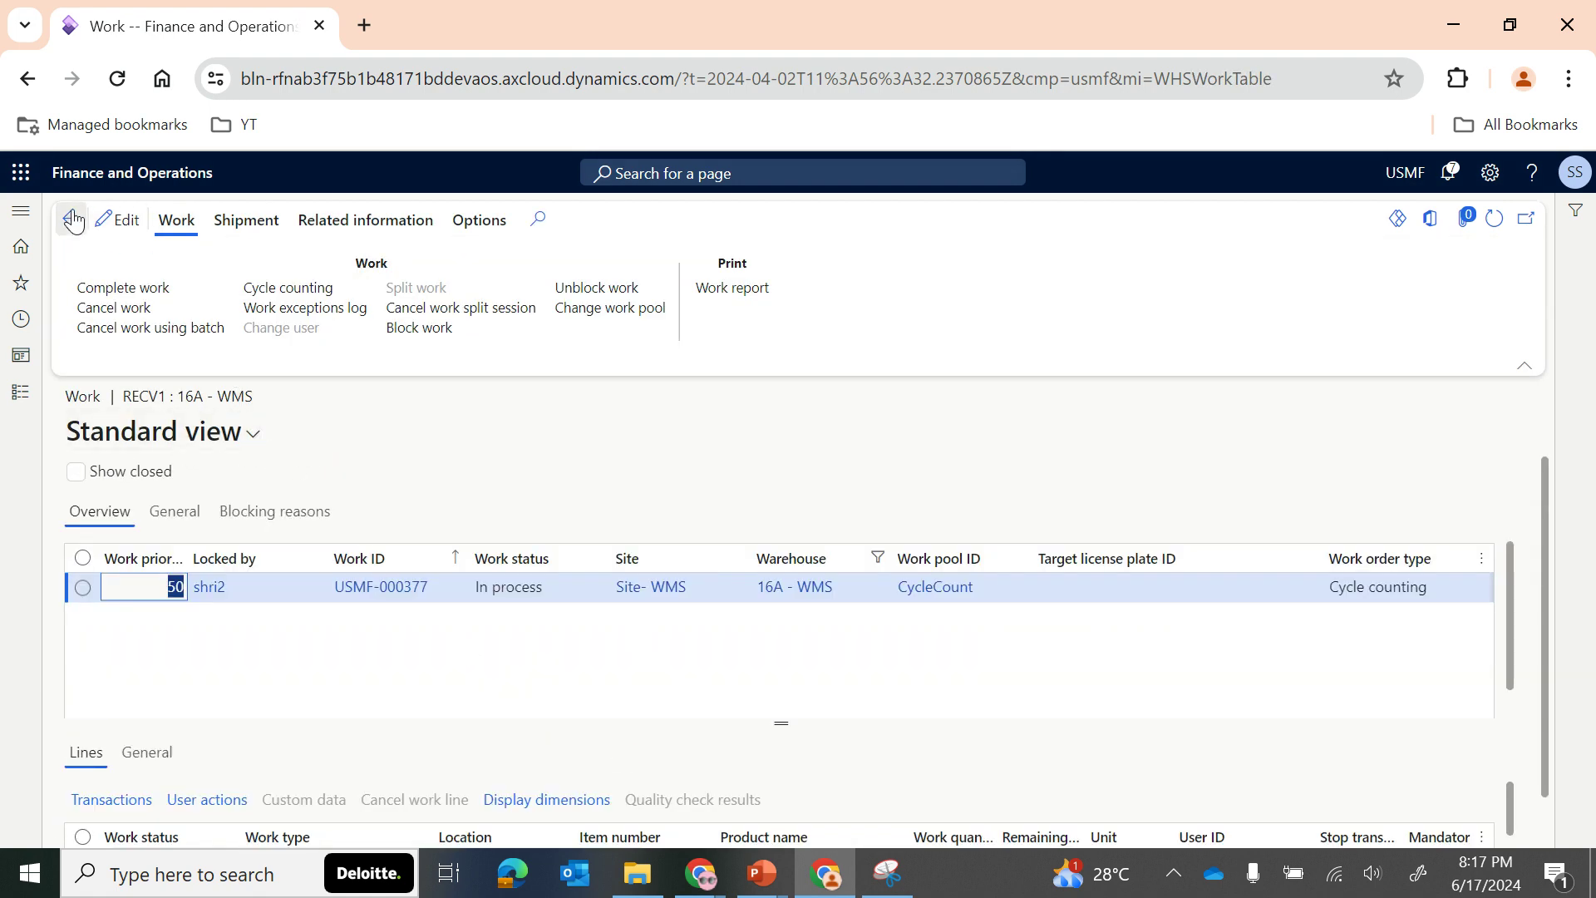
Examine the header and line columns of the cycle counting work at location RECV1
scroll(645, 674, down, 1)
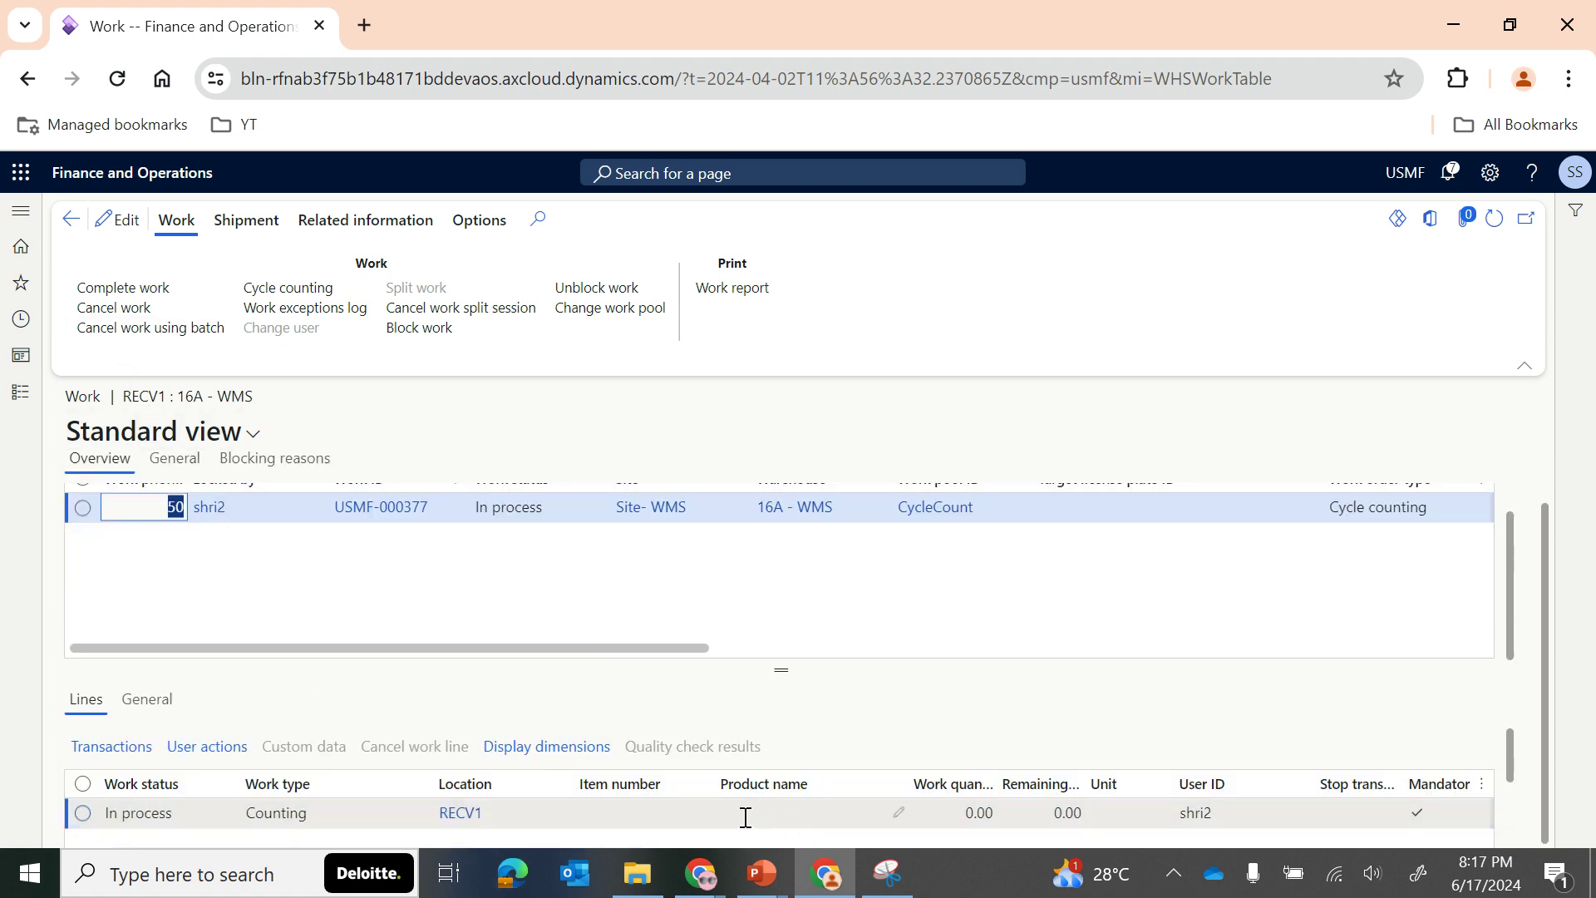
scroll(746, 817, right, 10)
scroll(746, 817, right, 3)
scroll(746, 818, left, 10)
scroll(413, 649, up, 1)
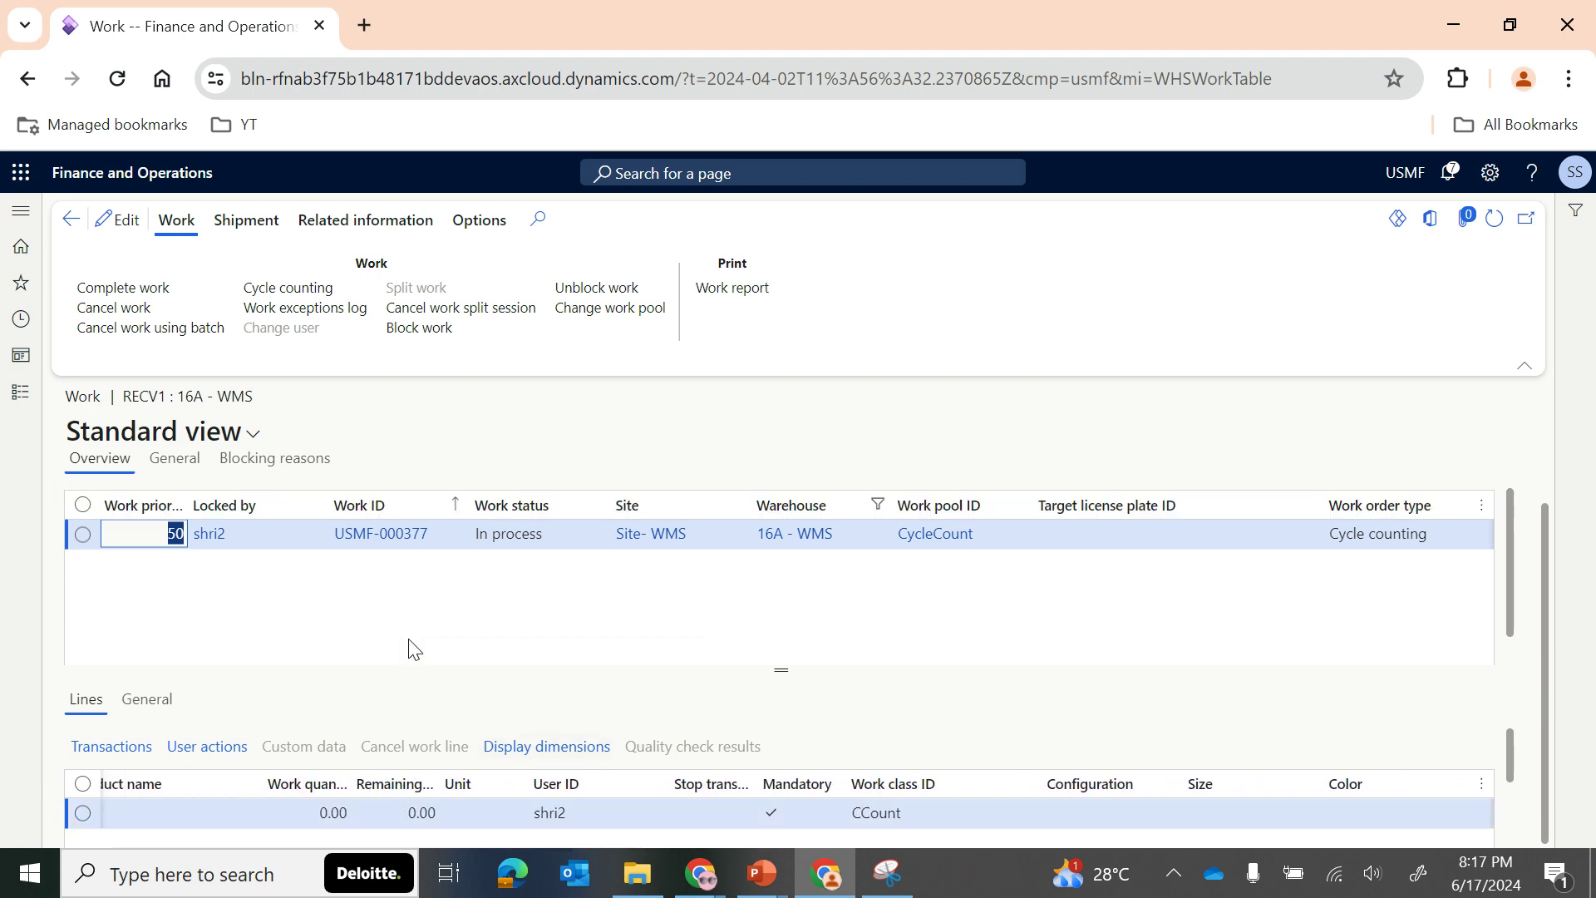
click(71, 220)
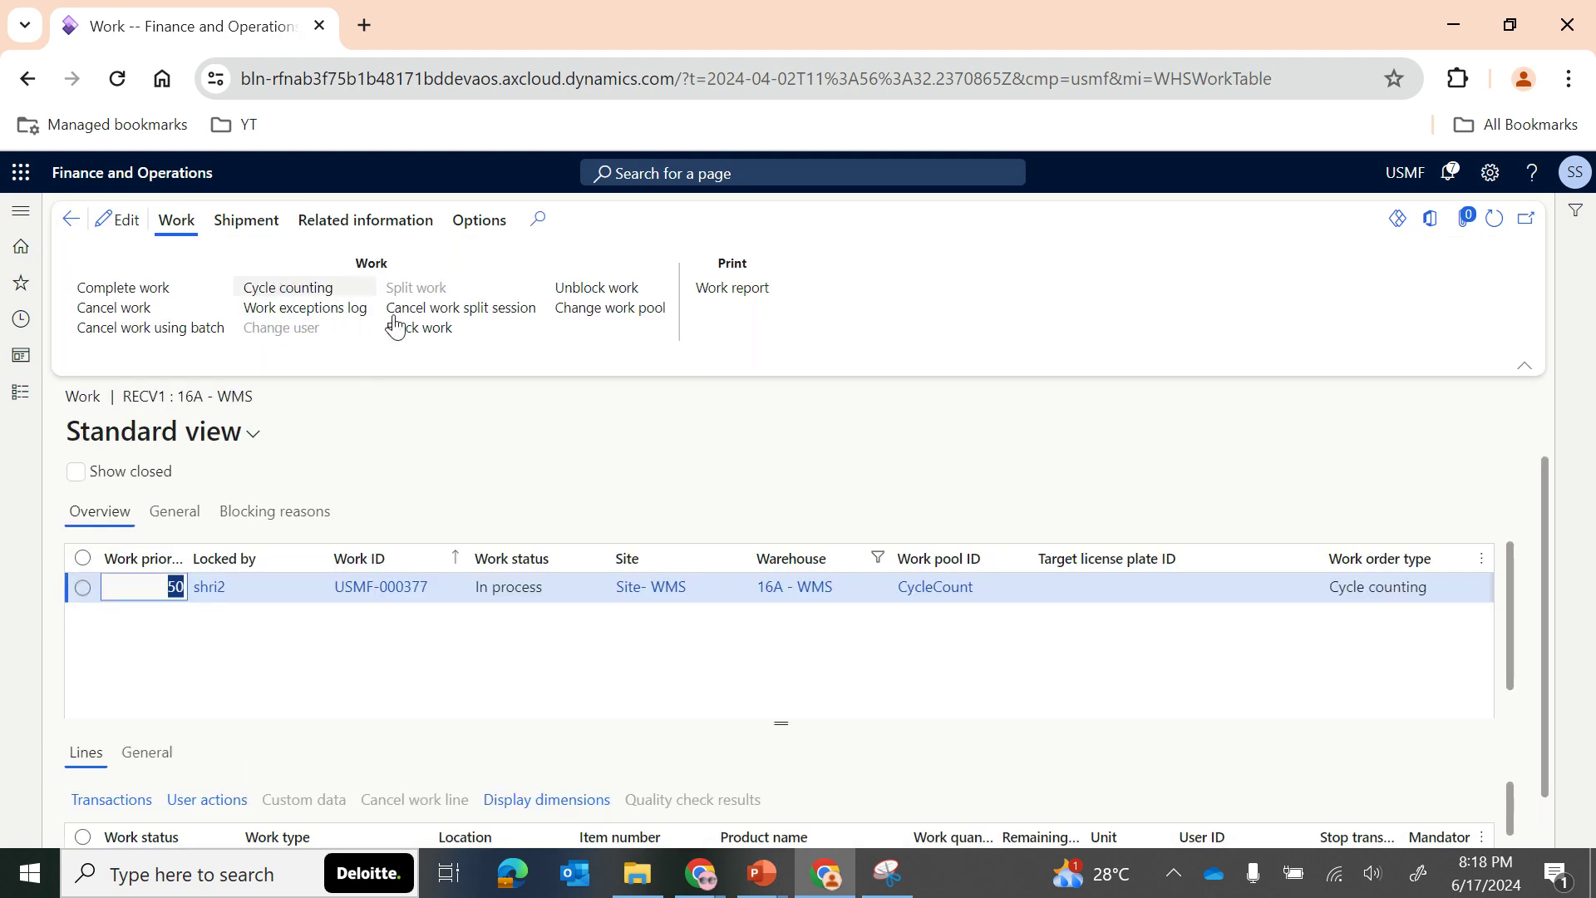
Review the expected and counted quantities in the RECV1 work's cycle counting transactions, and return to On-hand by location
click(317, 290)
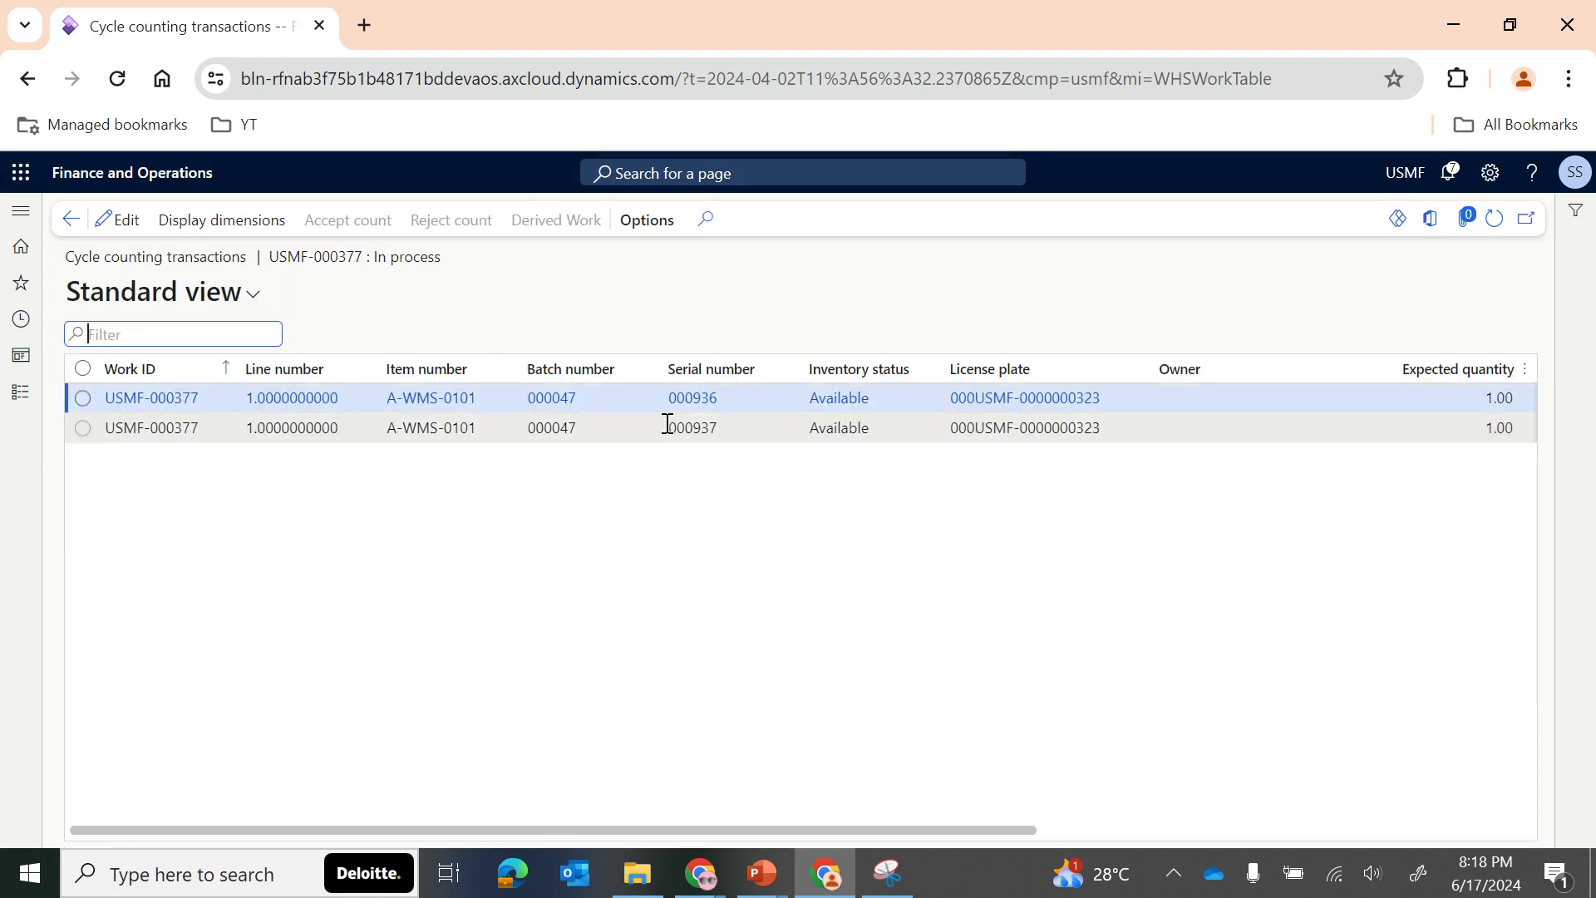
scroll(716, 418, right, 3)
scroll(717, 418, right, 5)
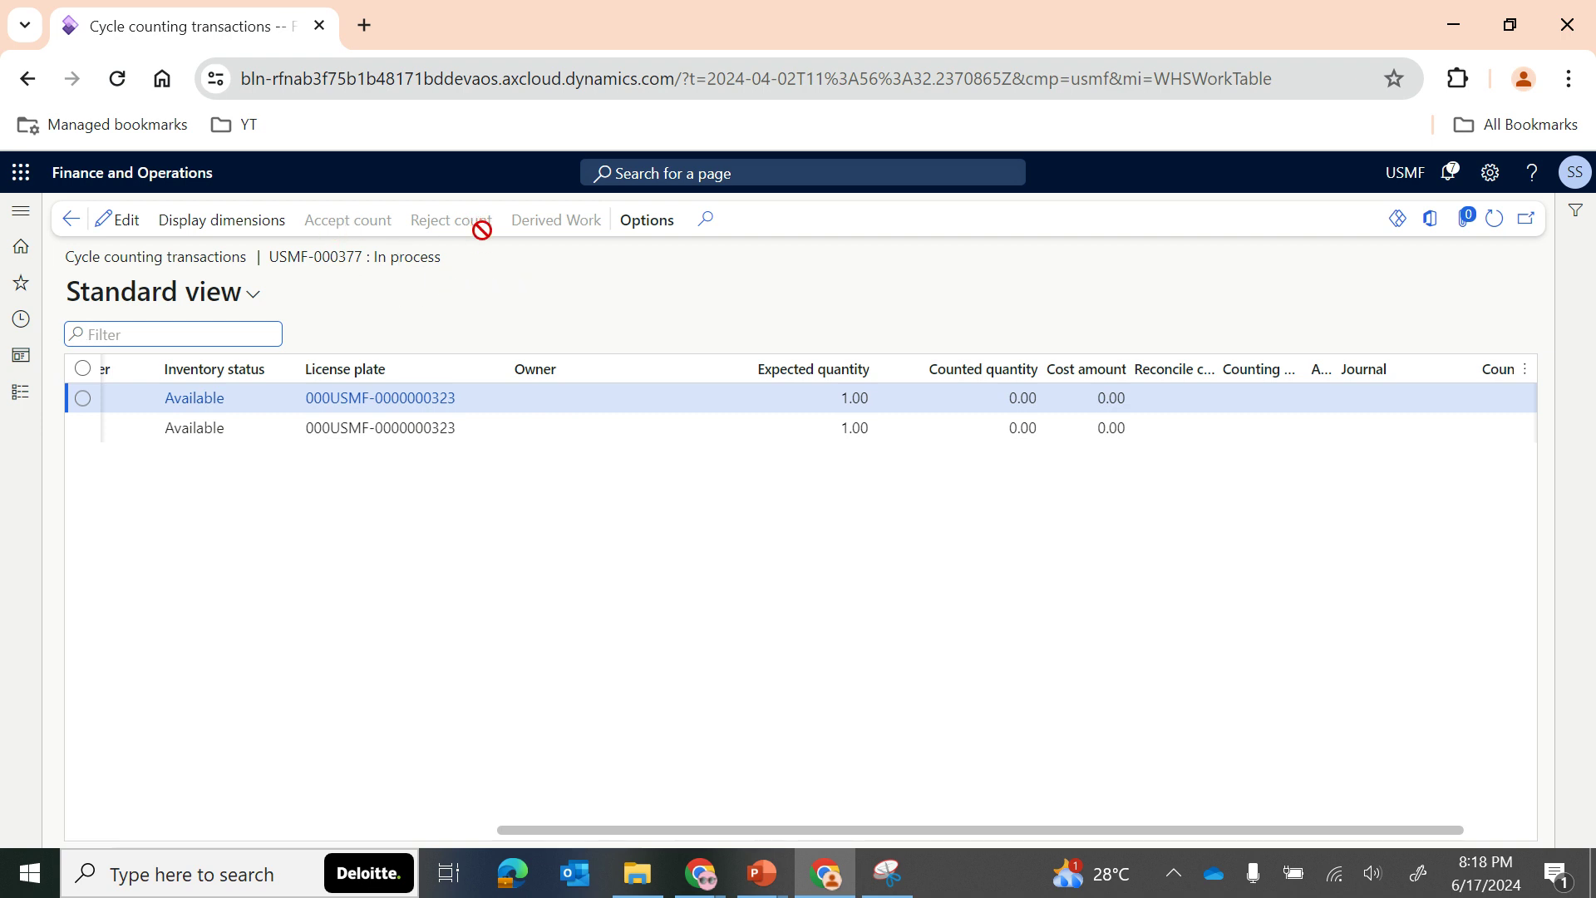
click(70, 223)
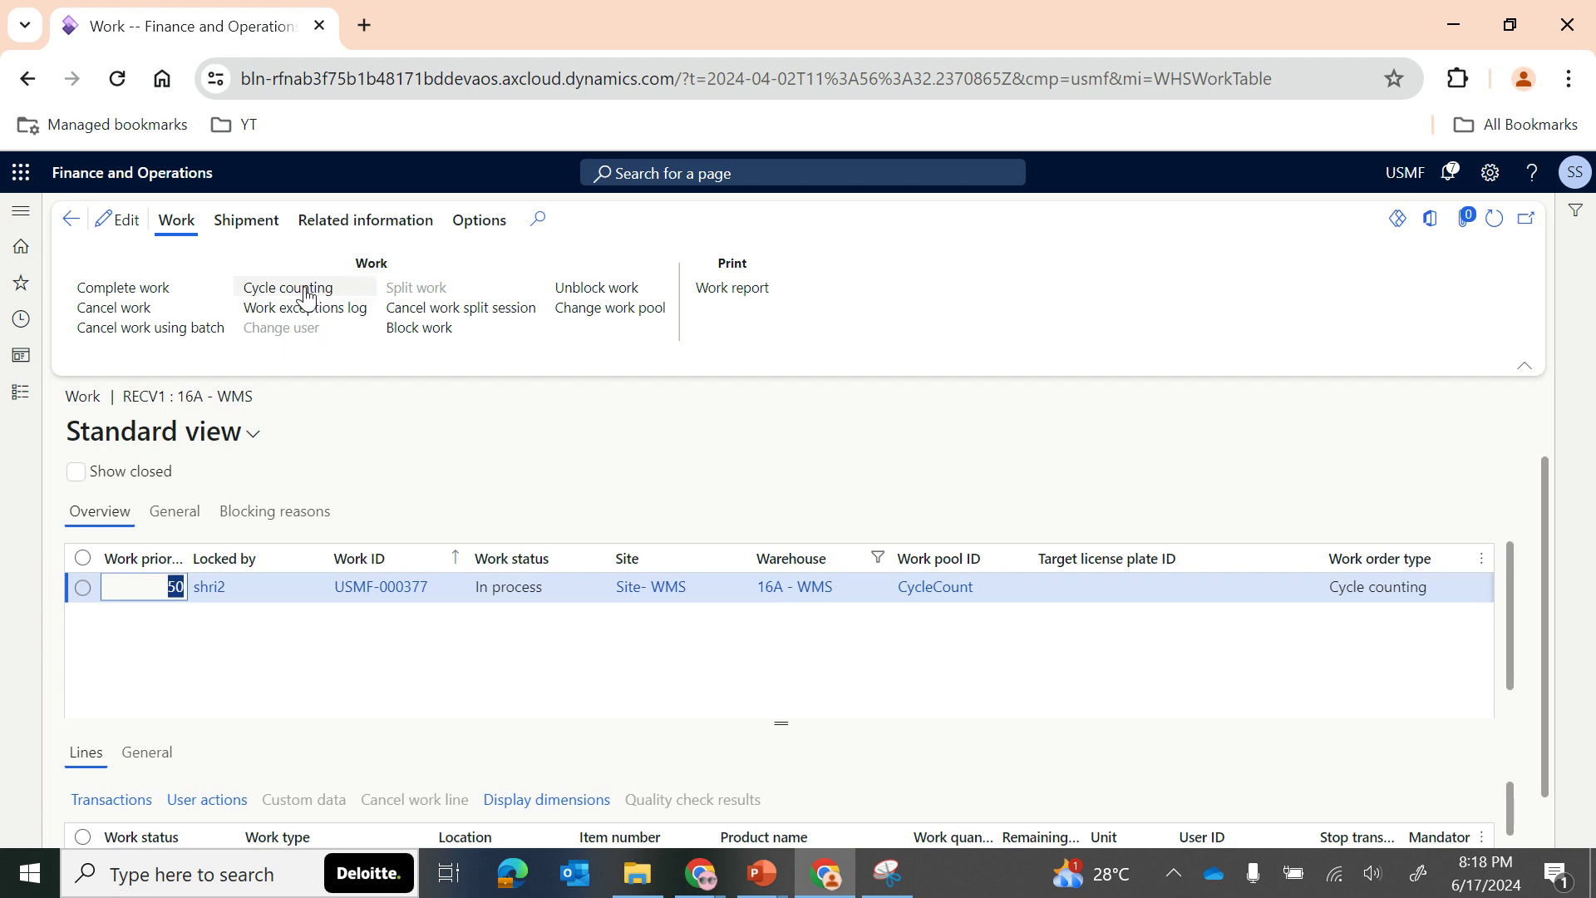
click(306, 293)
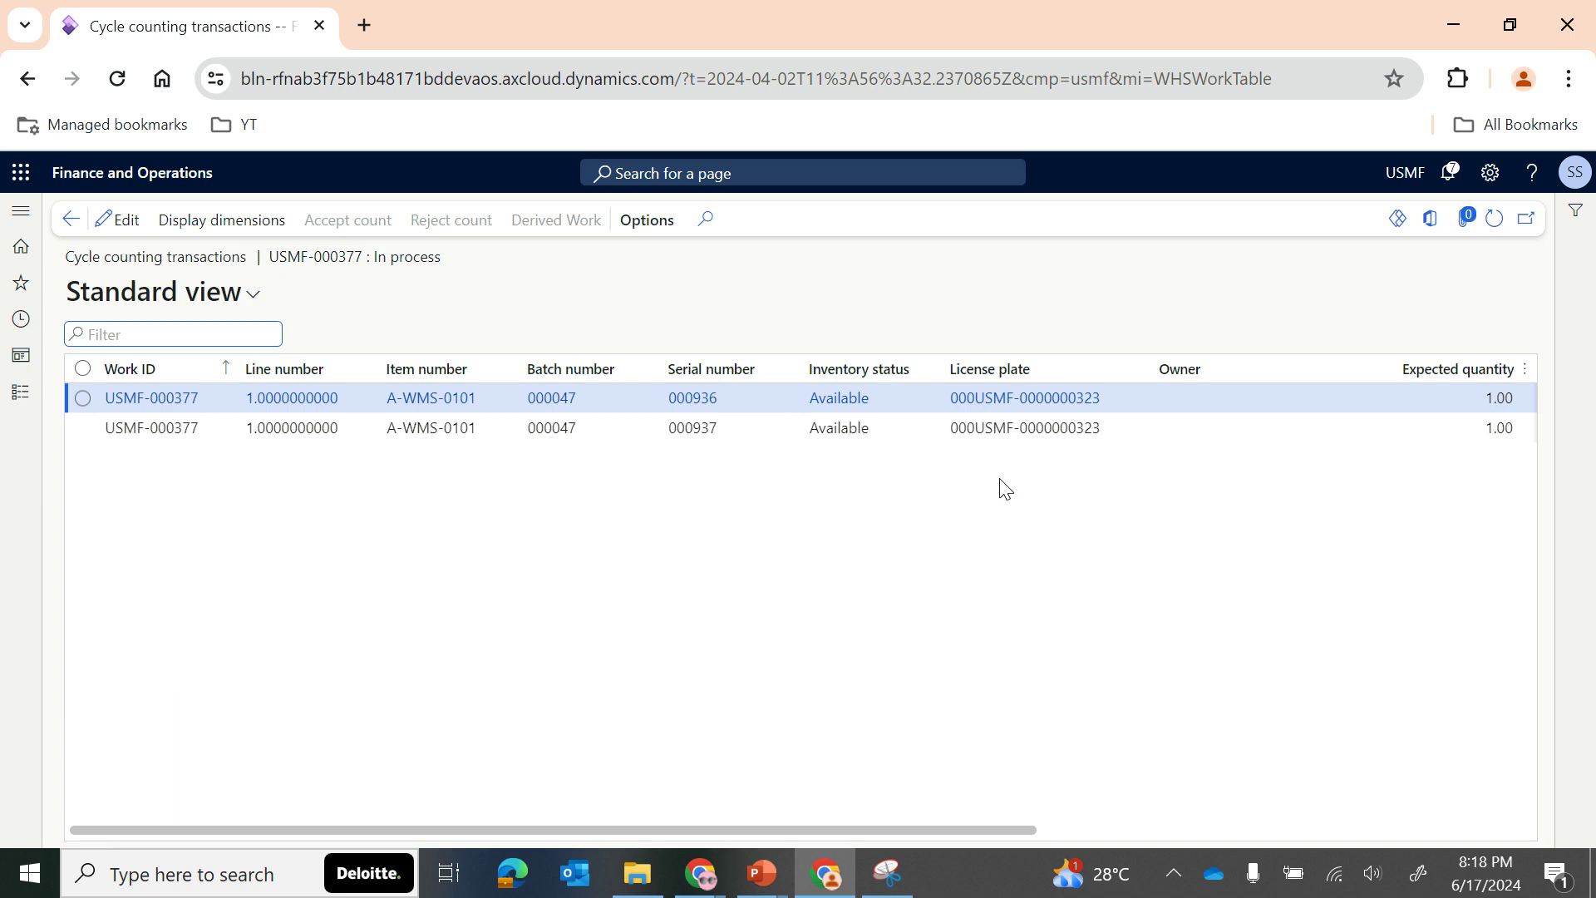
scroll(998, 490, right, 5)
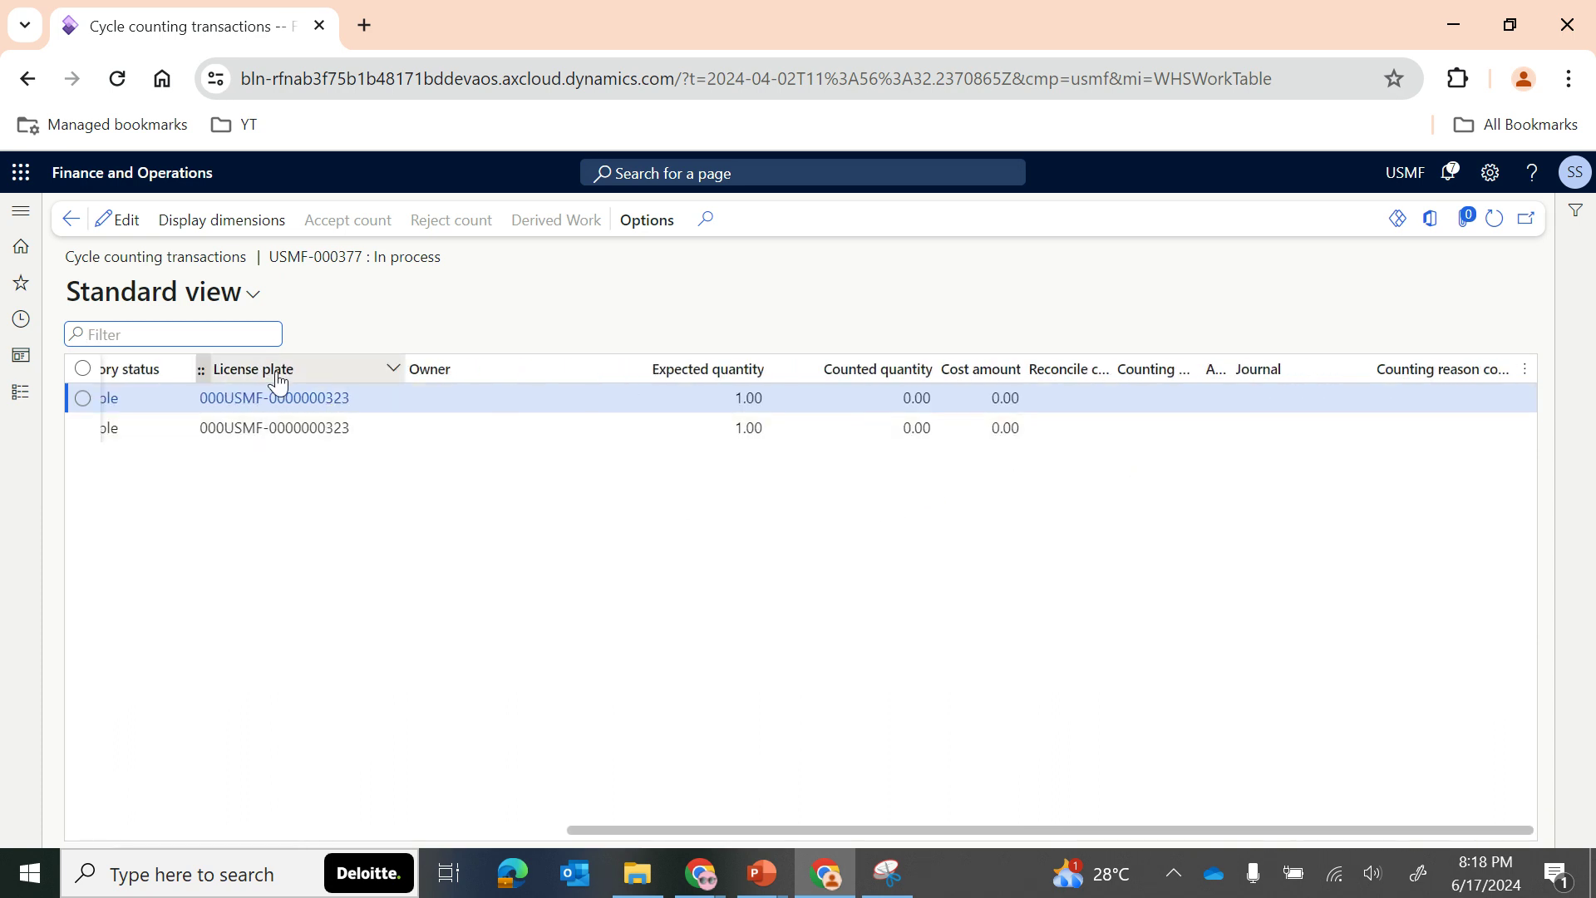
click(71, 220)
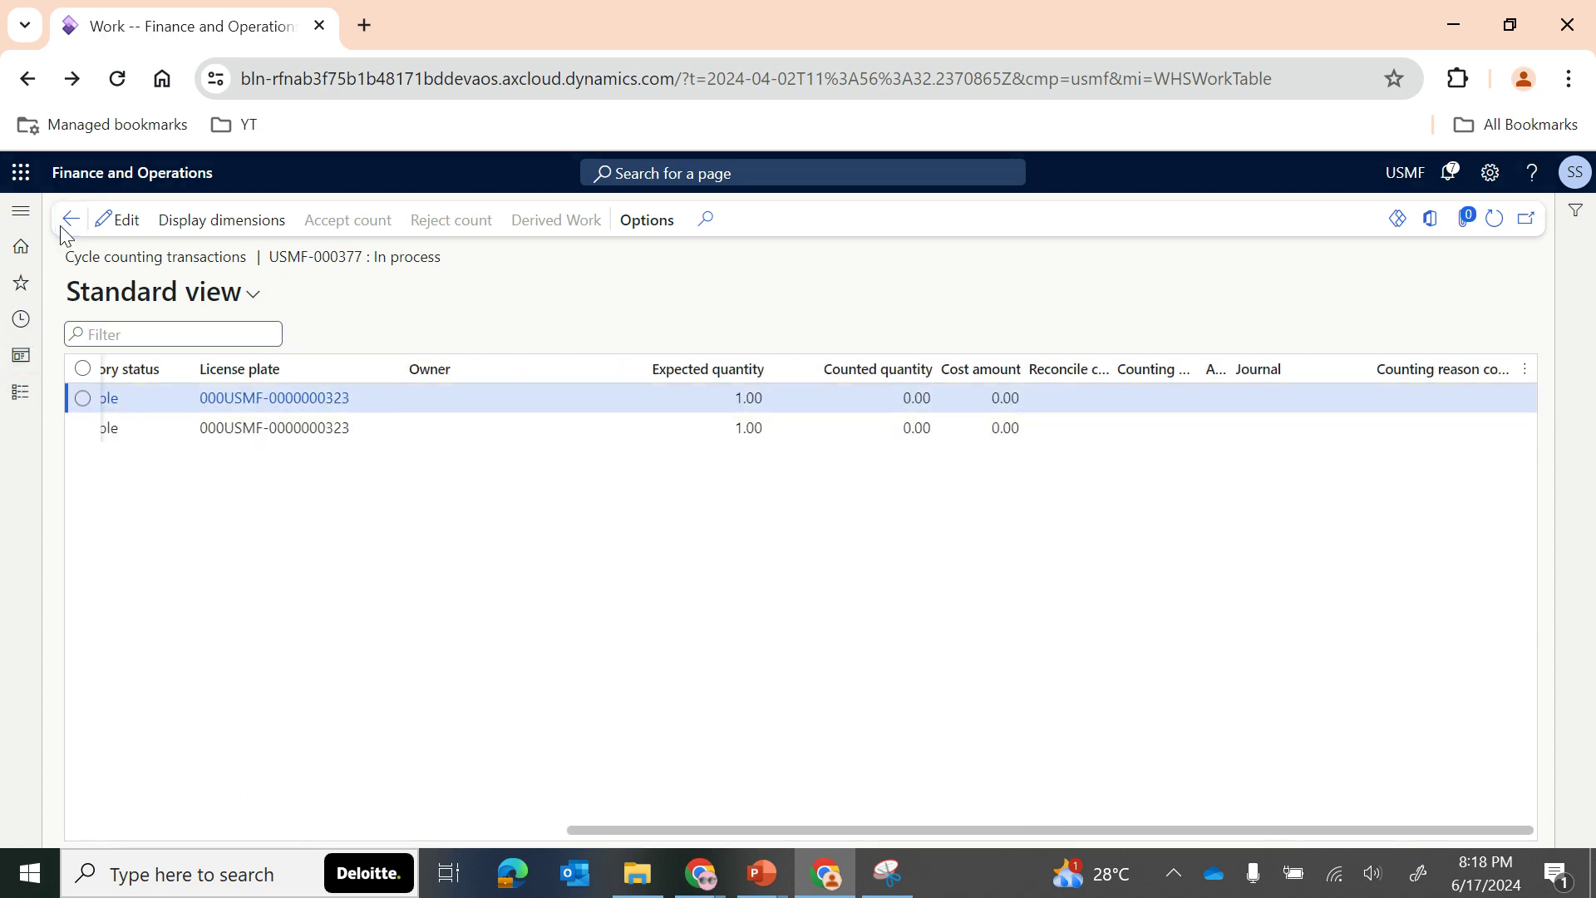
click(70, 222)
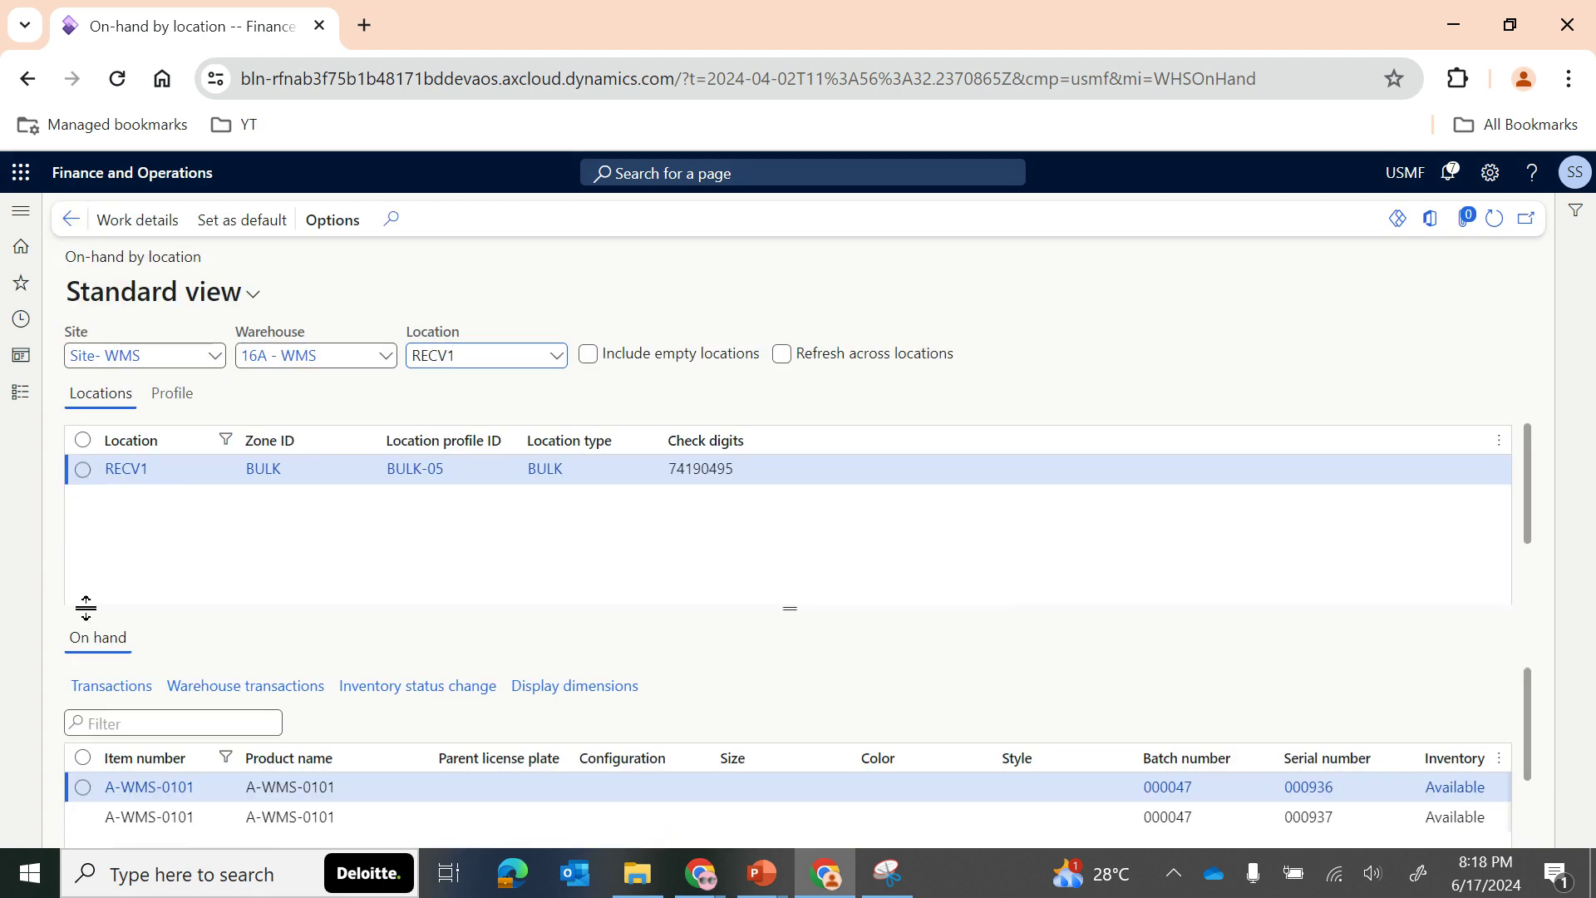
Open the warehouse management Physical on-hand inventory inquiry and filter it by site Site- WMS
click(21, 394)
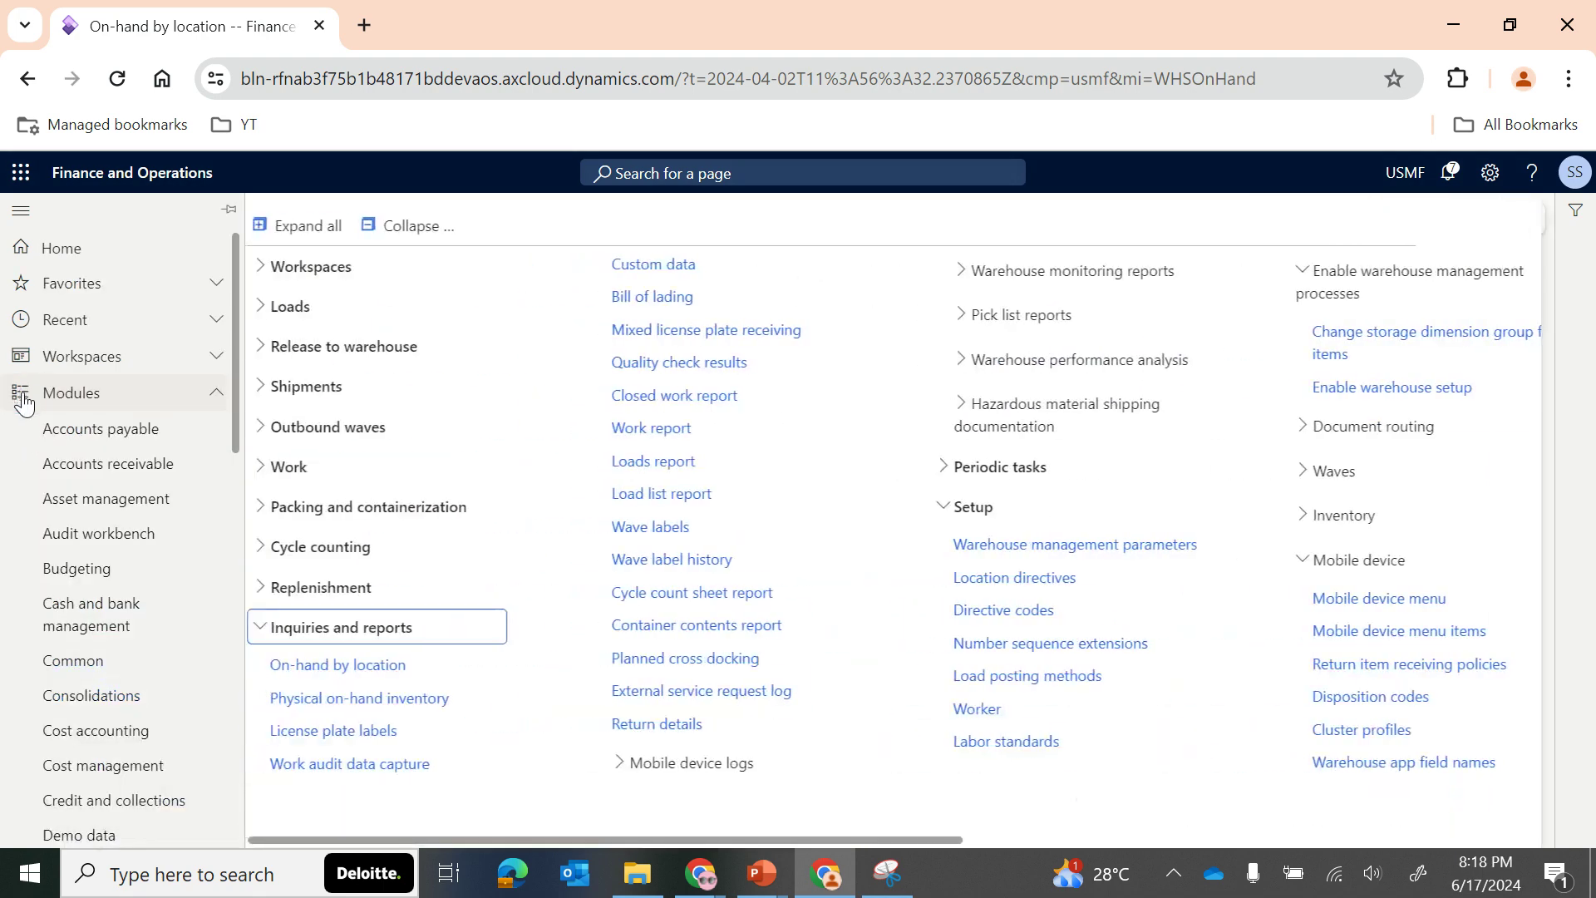
click(336, 700)
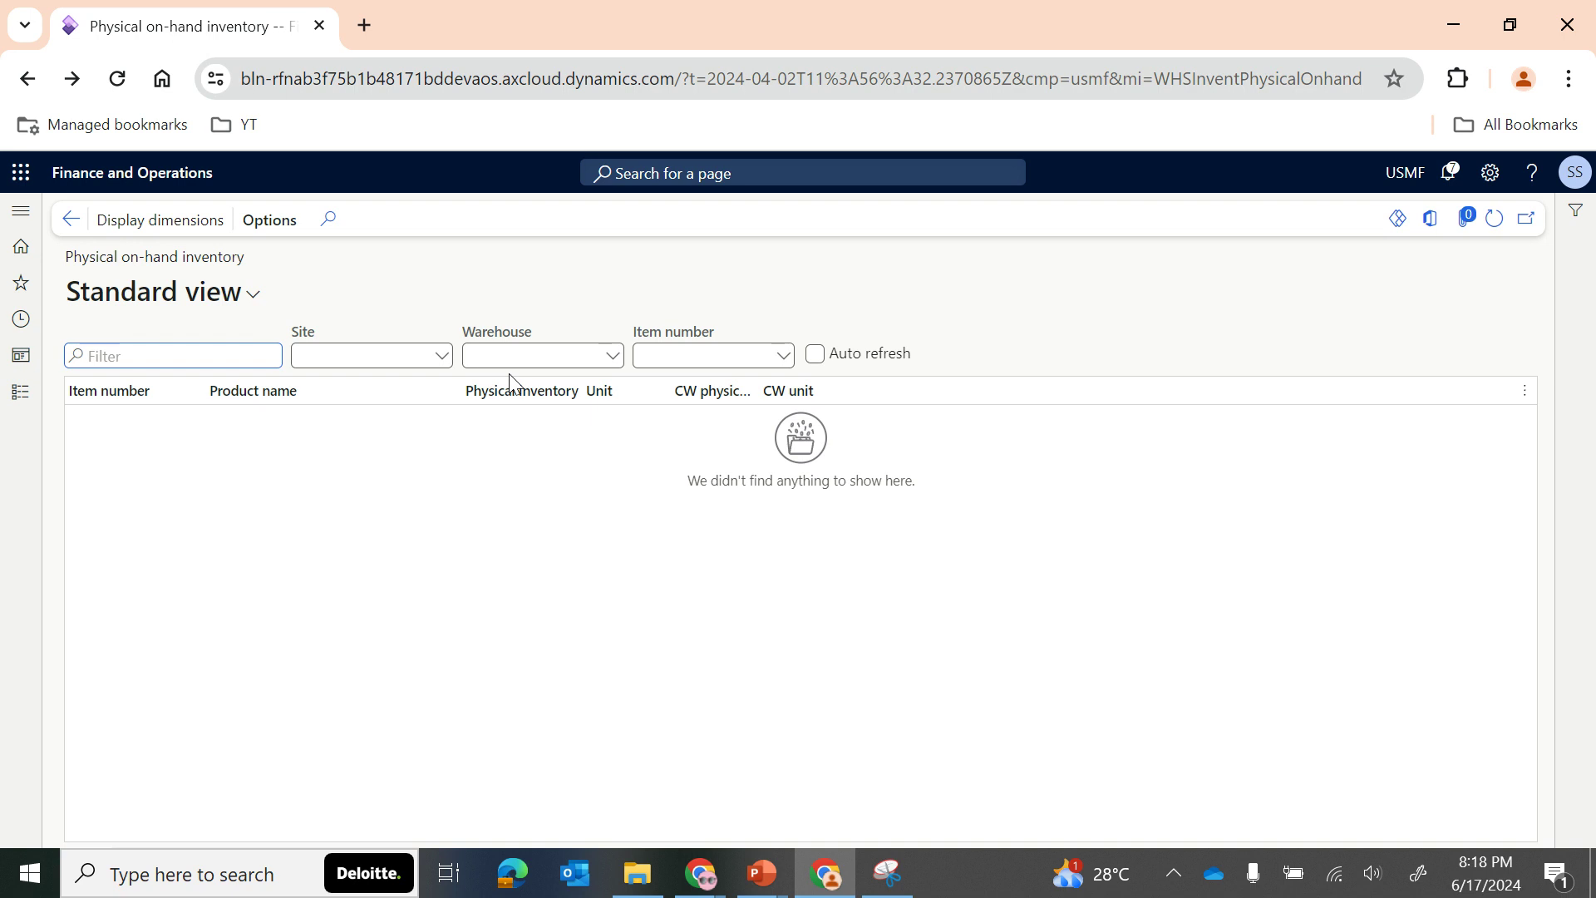
click(433, 361)
click(442, 357)
scroll(385, 457, down, 1)
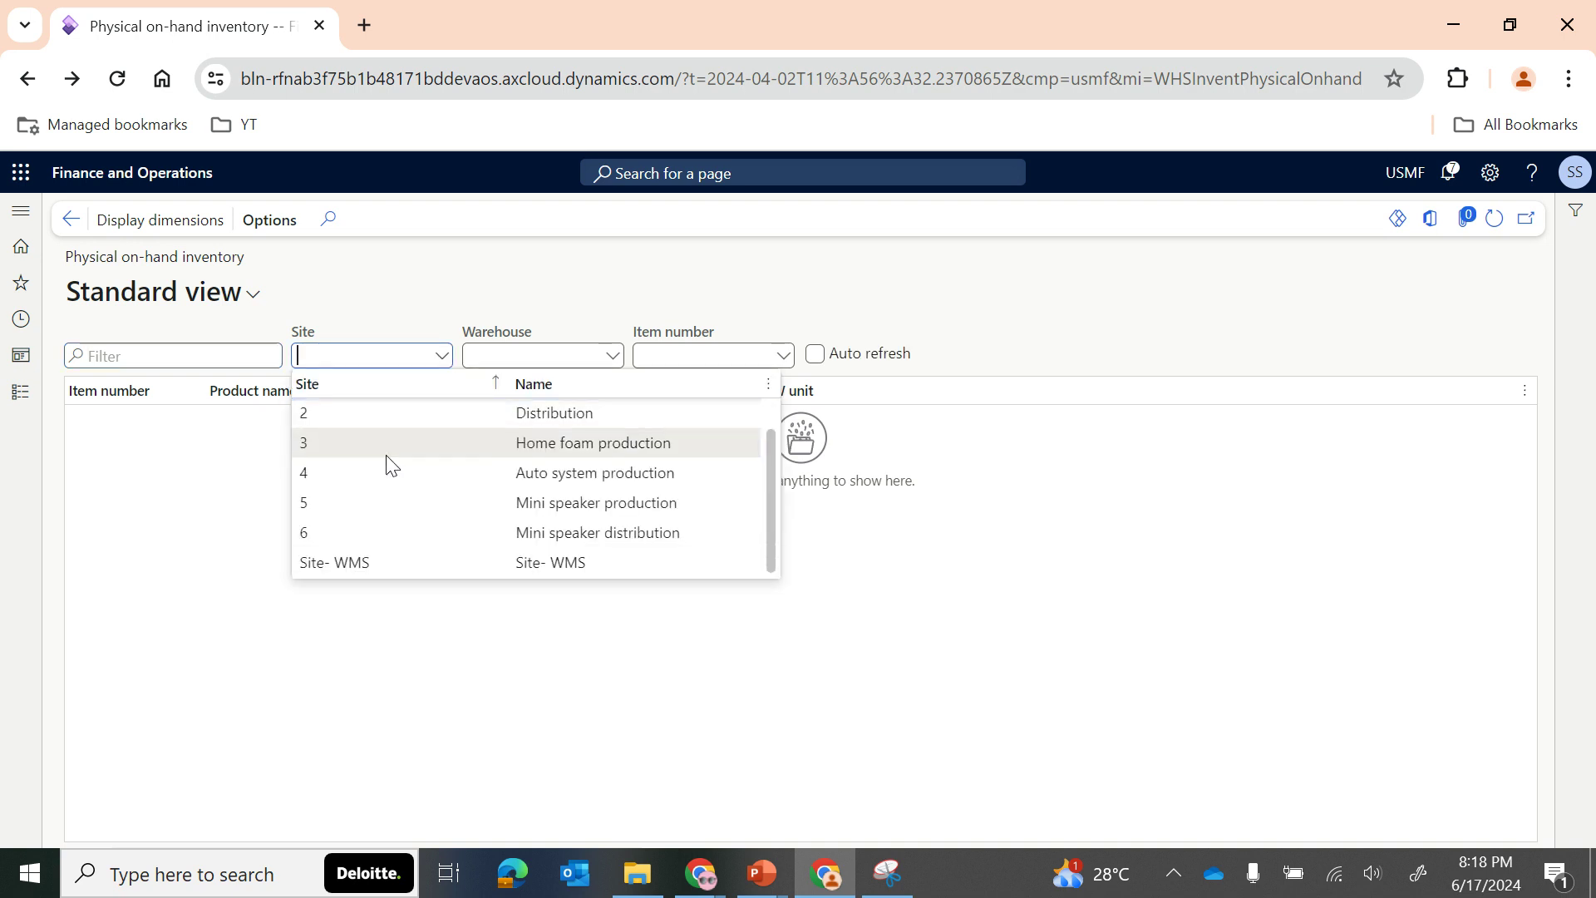
click(347, 562)
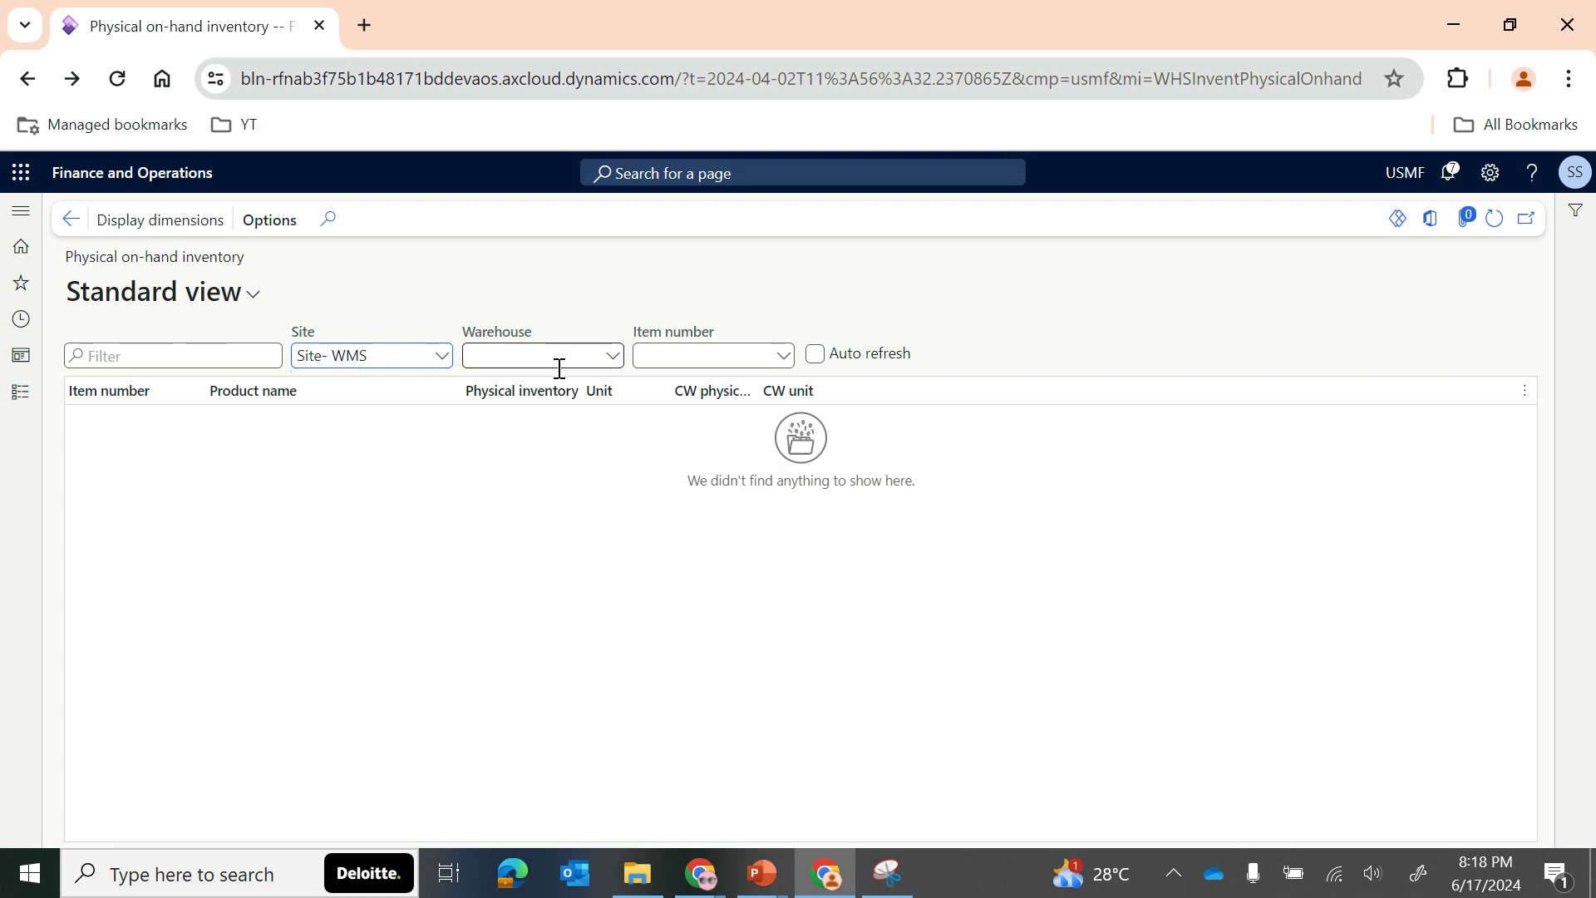
Filter the physical on-hand inventory by warehouse 16A - WMS and item number A-WMS-0101
click(614, 364)
click(614, 362)
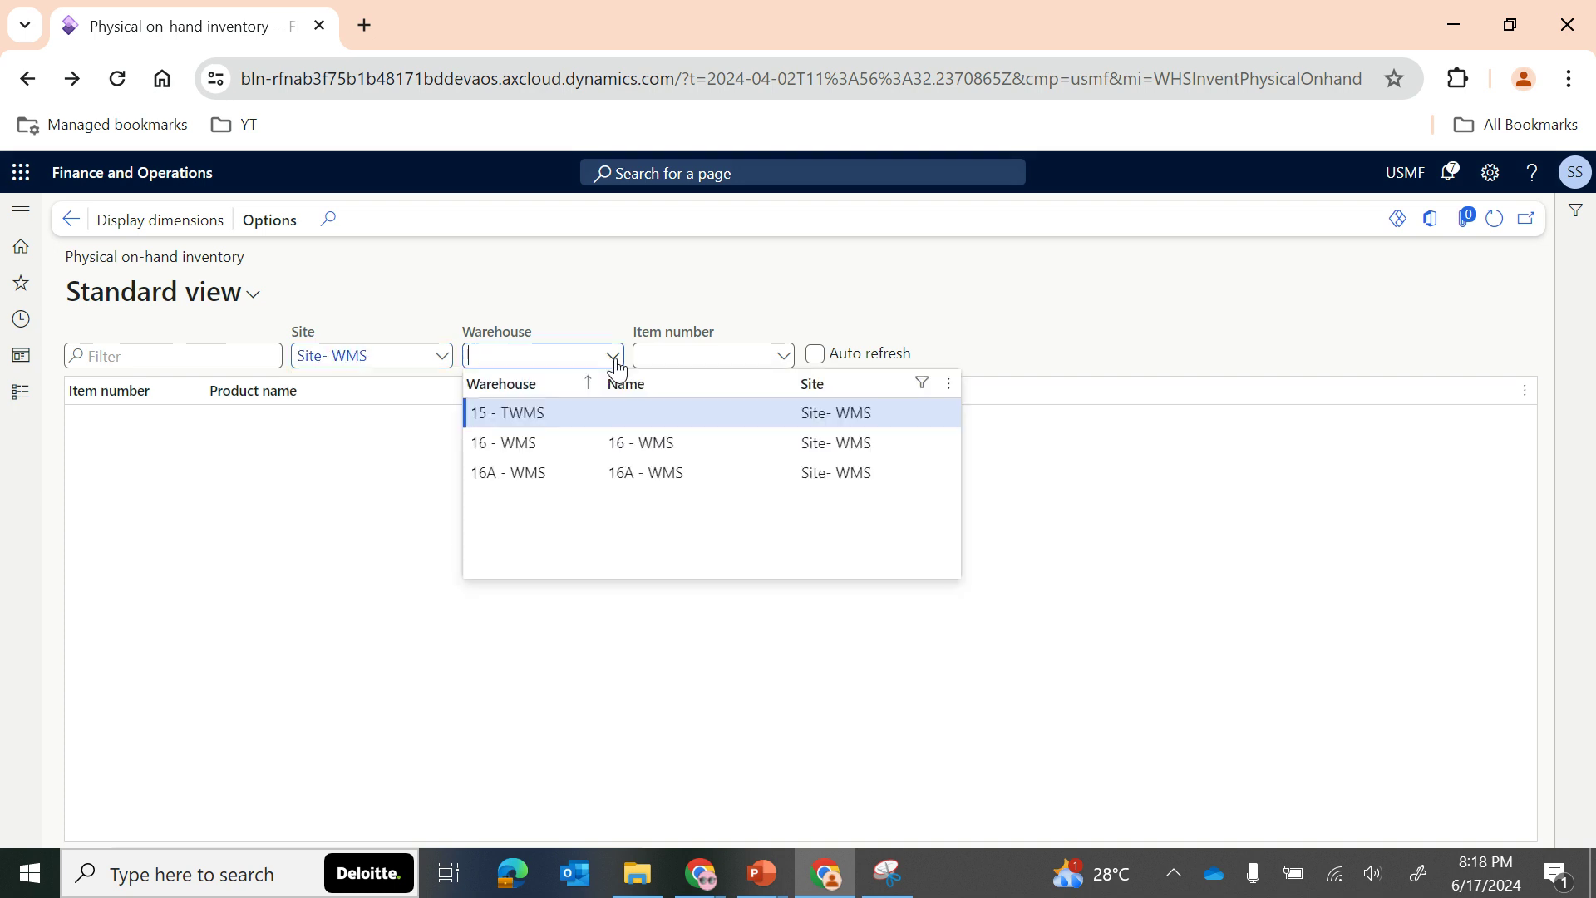
click(524, 473)
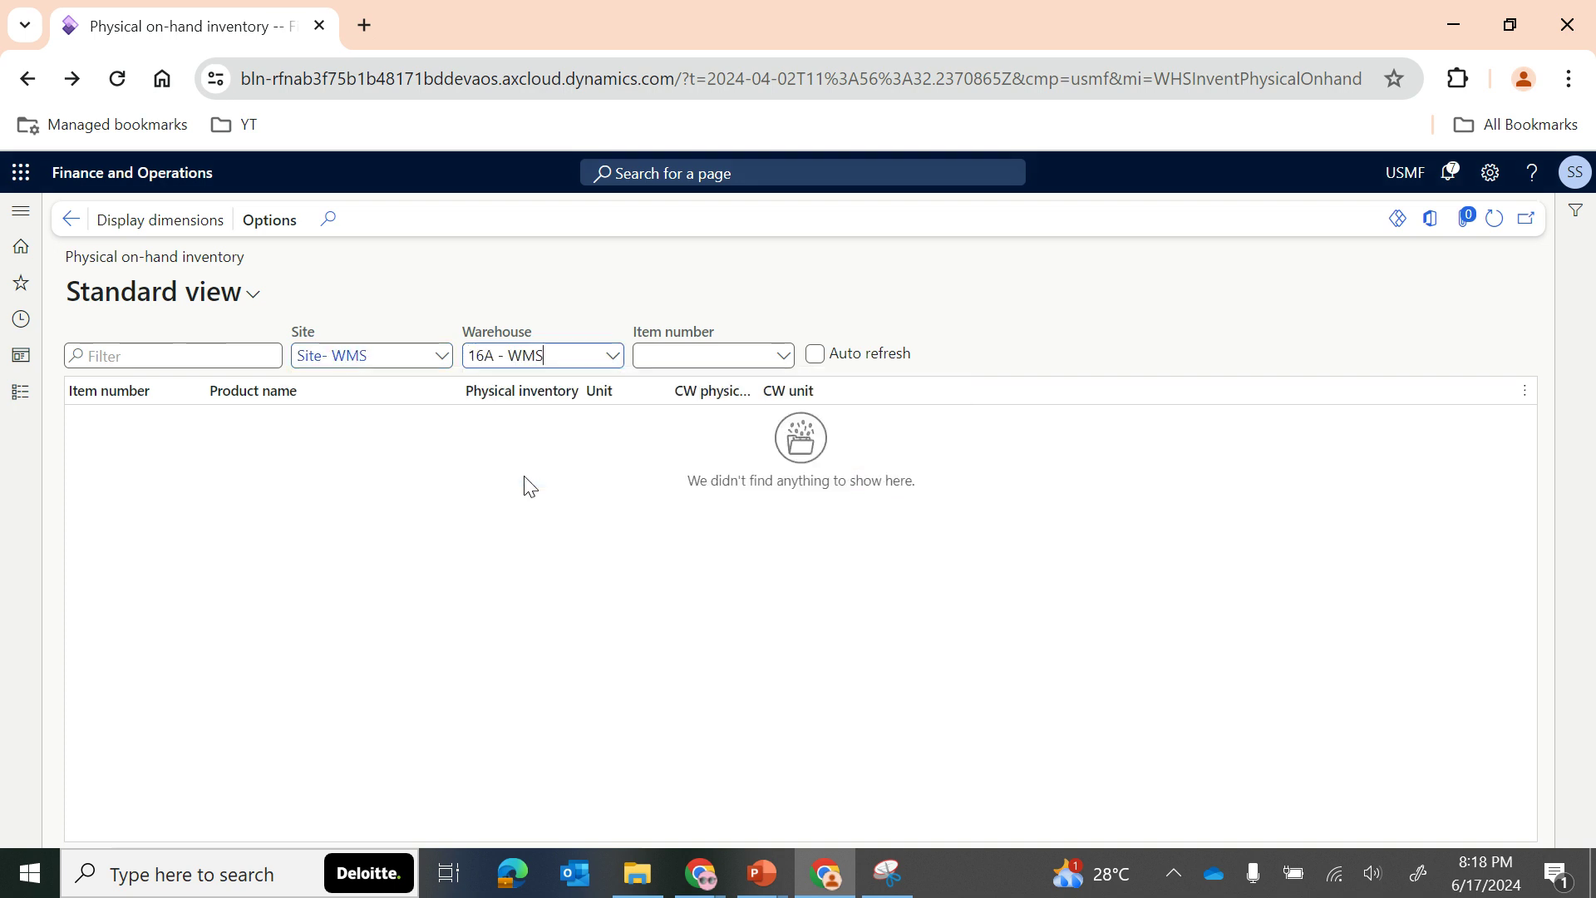
click(786, 360)
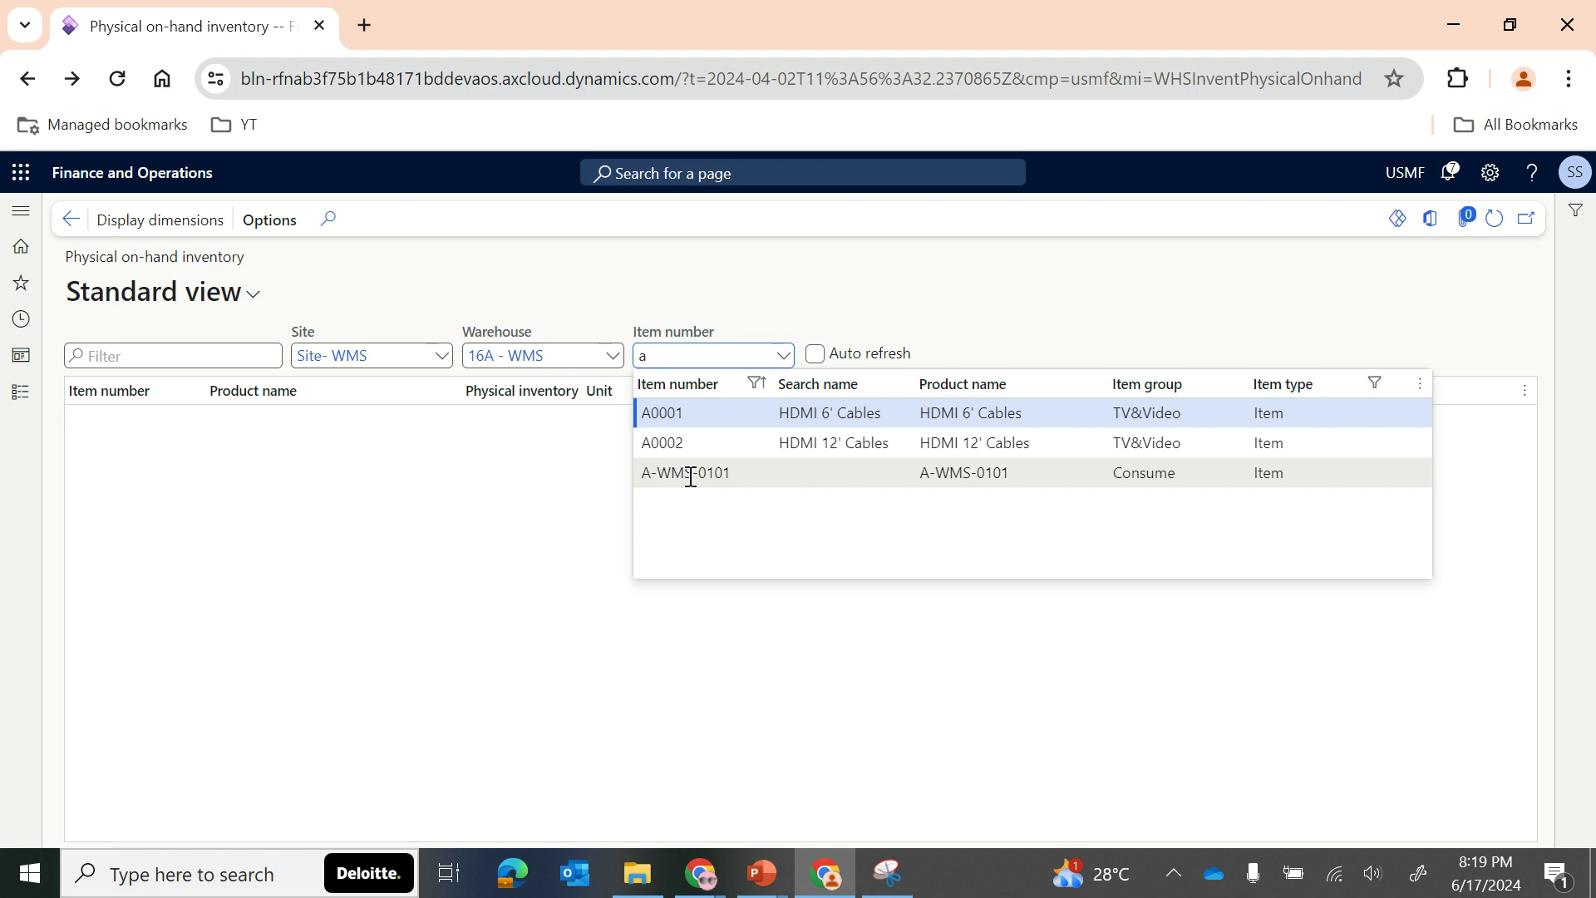
click(735, 476)
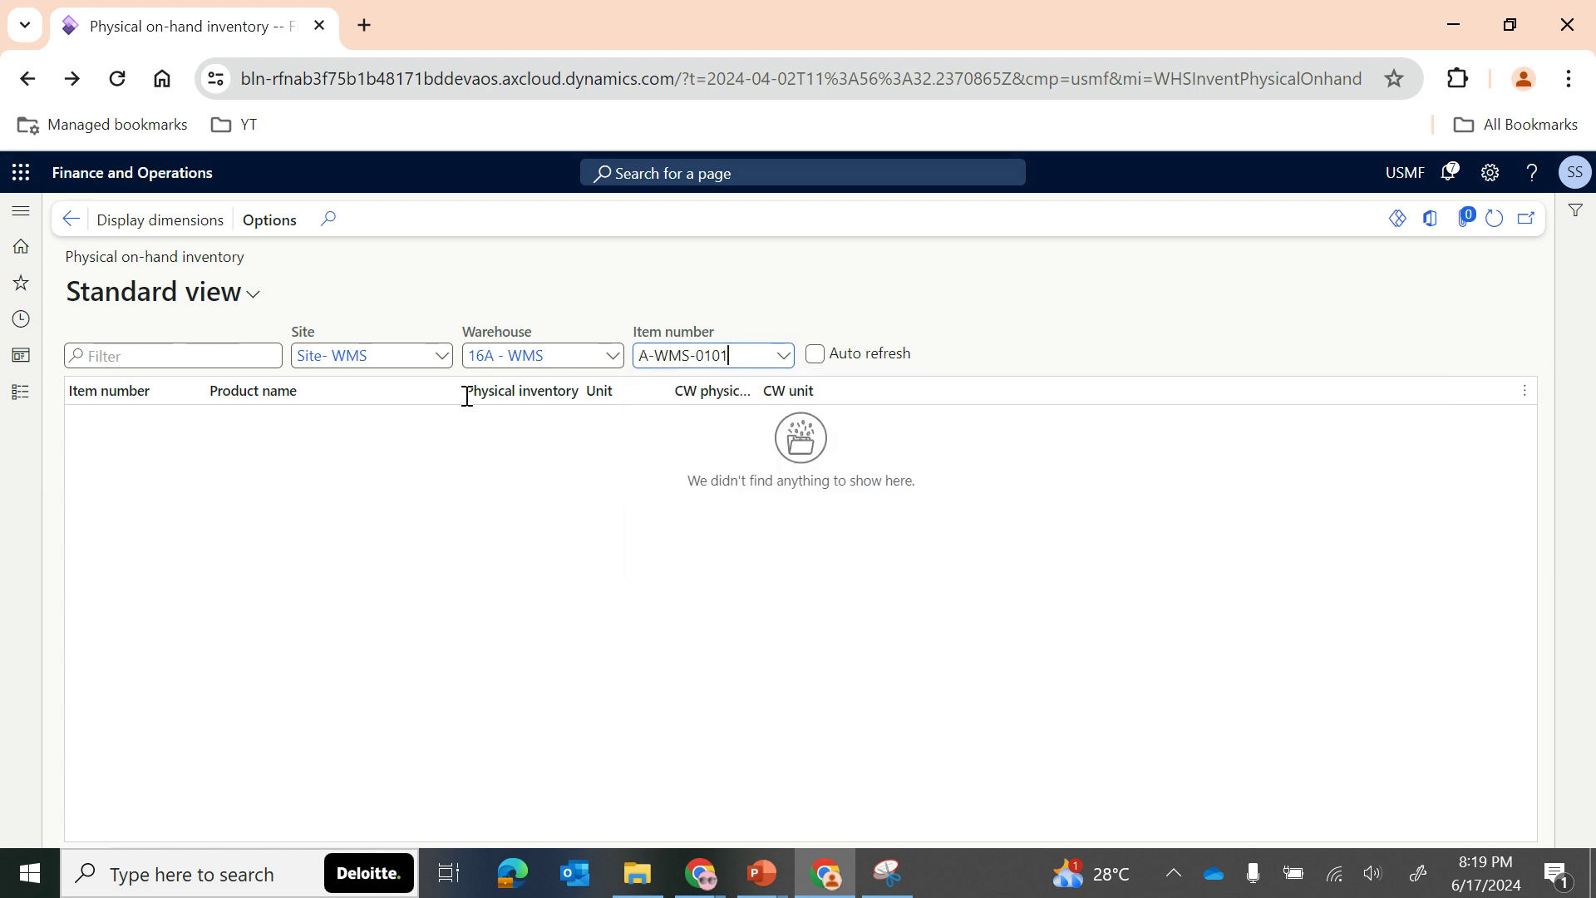
Display the Site, Warehouse and Location storage dimensions in the physical on-hand inventory list
click(137, 220)
click(1267, 464)
click(1269, 499)
click(1267, 532)
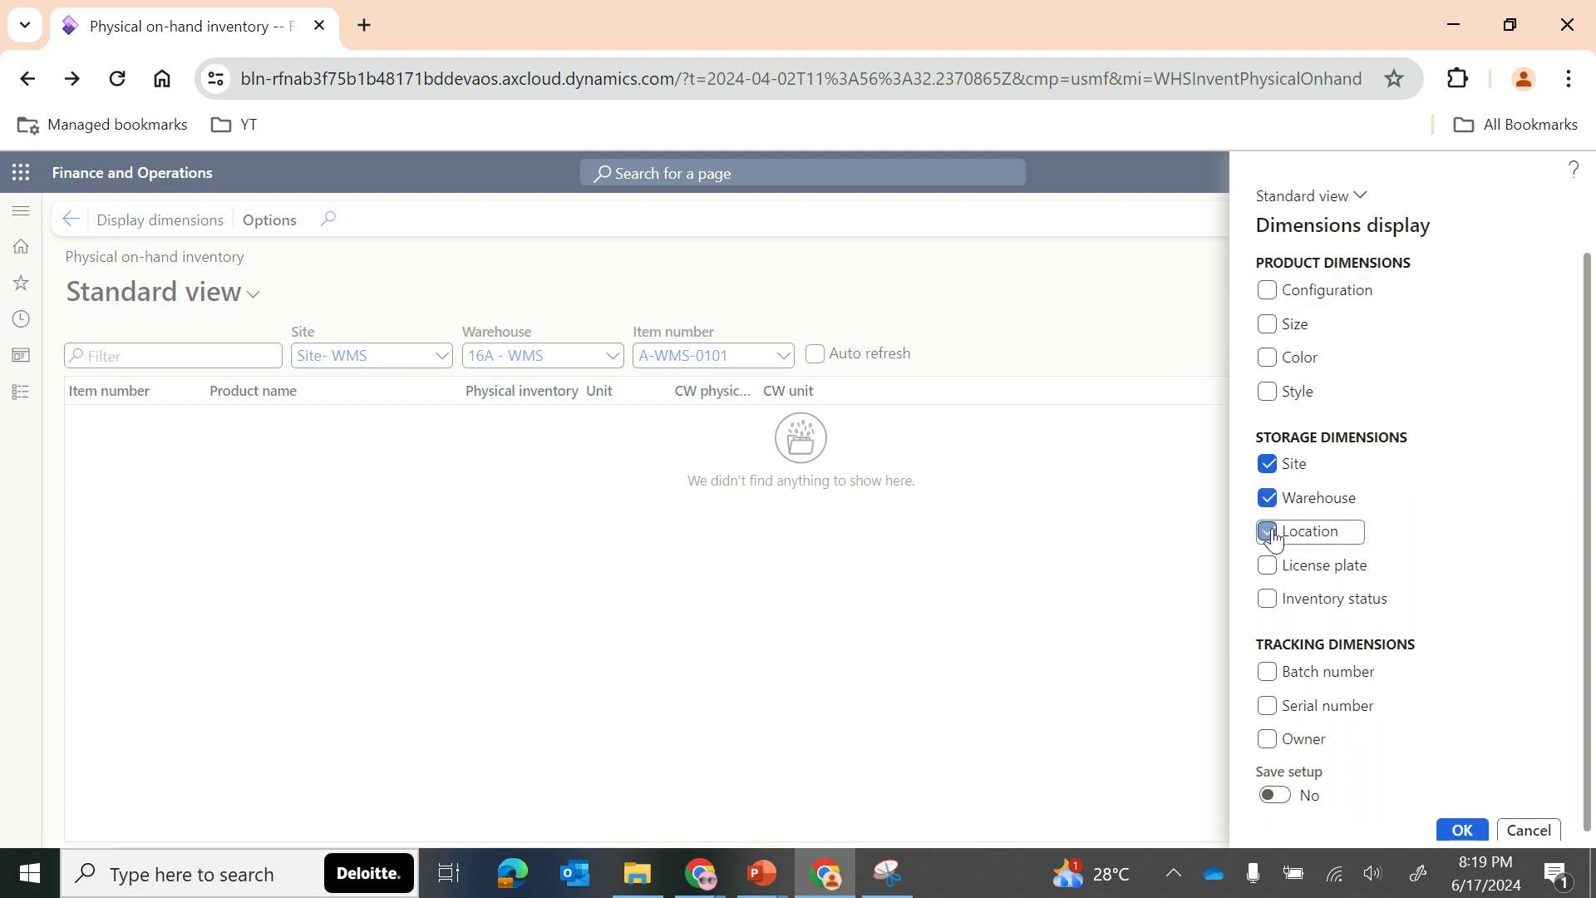
click(1461, 830)
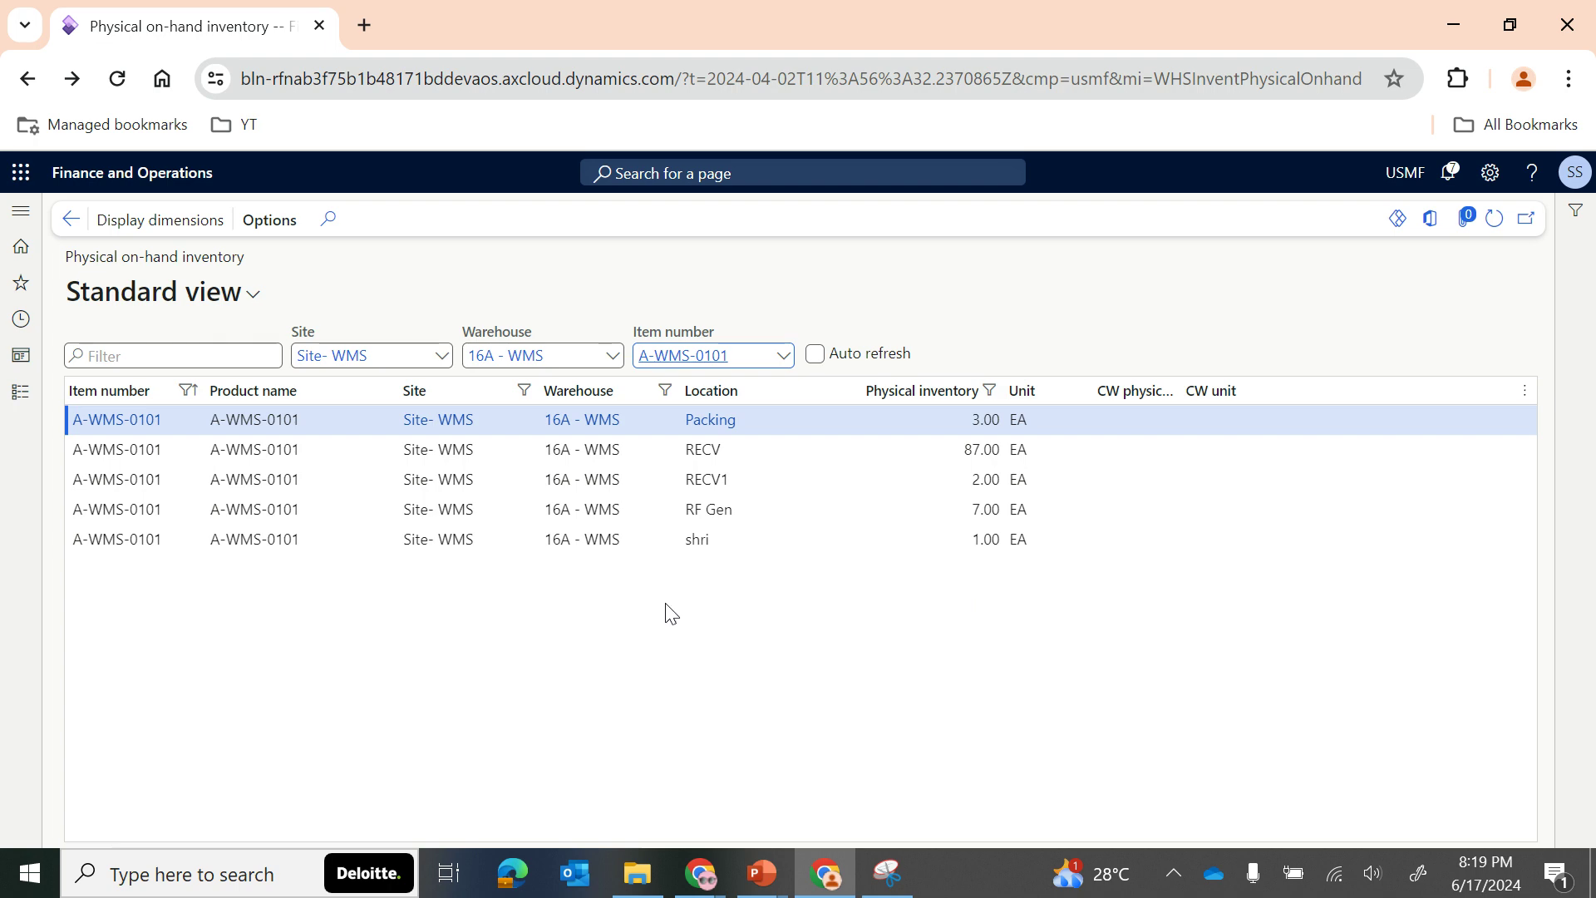
Look through the inquiries and reports offered in the Inventory management module
click(20, 393)
scroll(92, 574, down, 5)
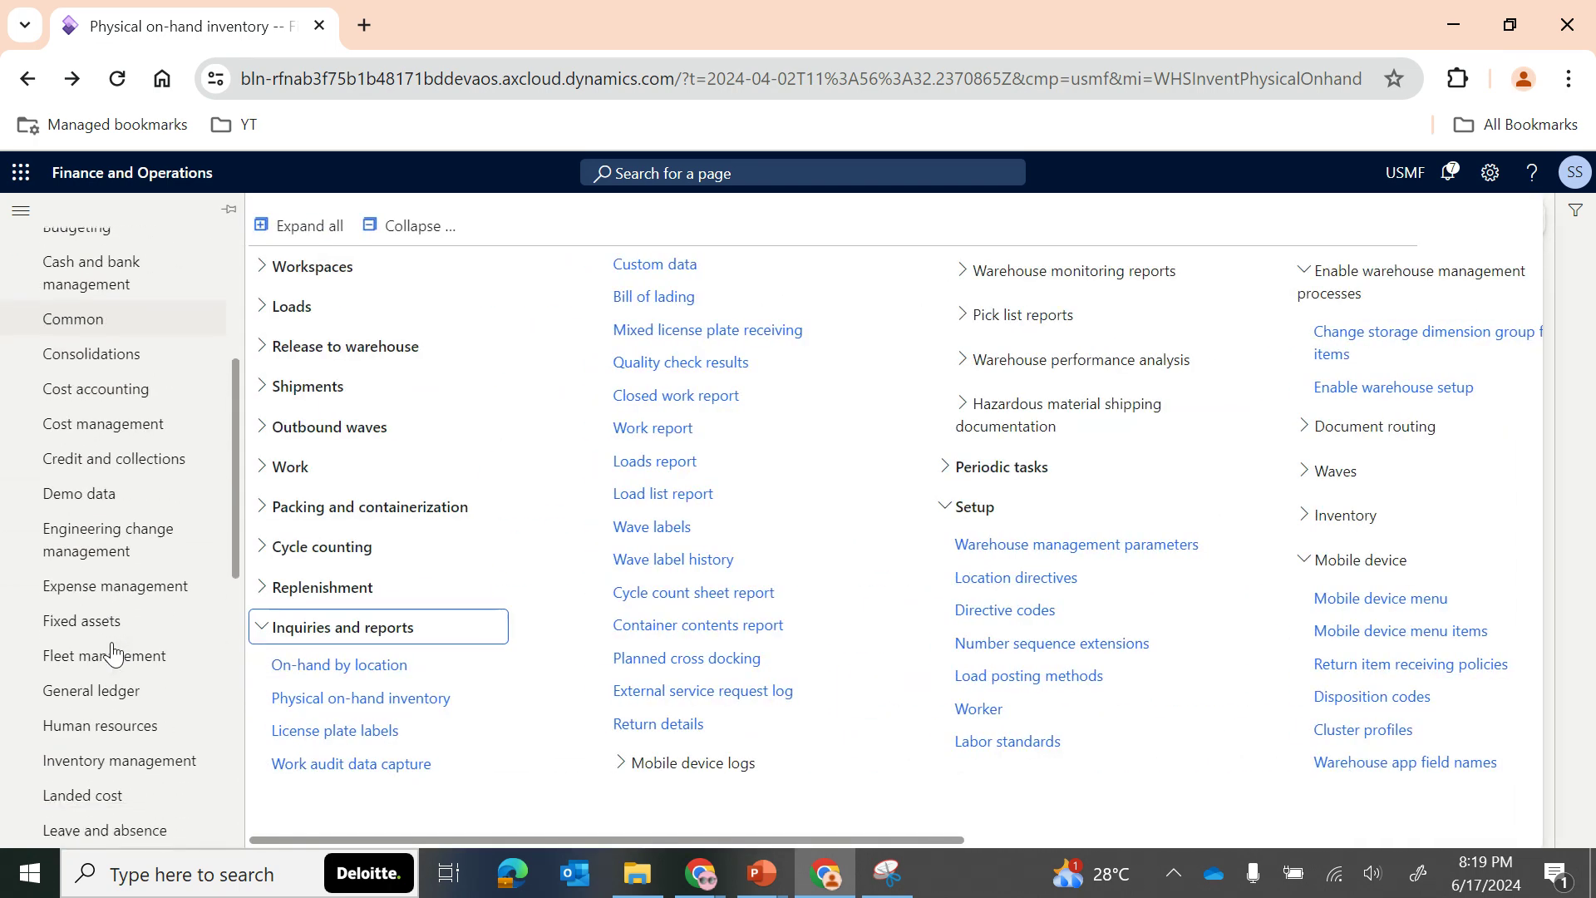
click(121, 614)
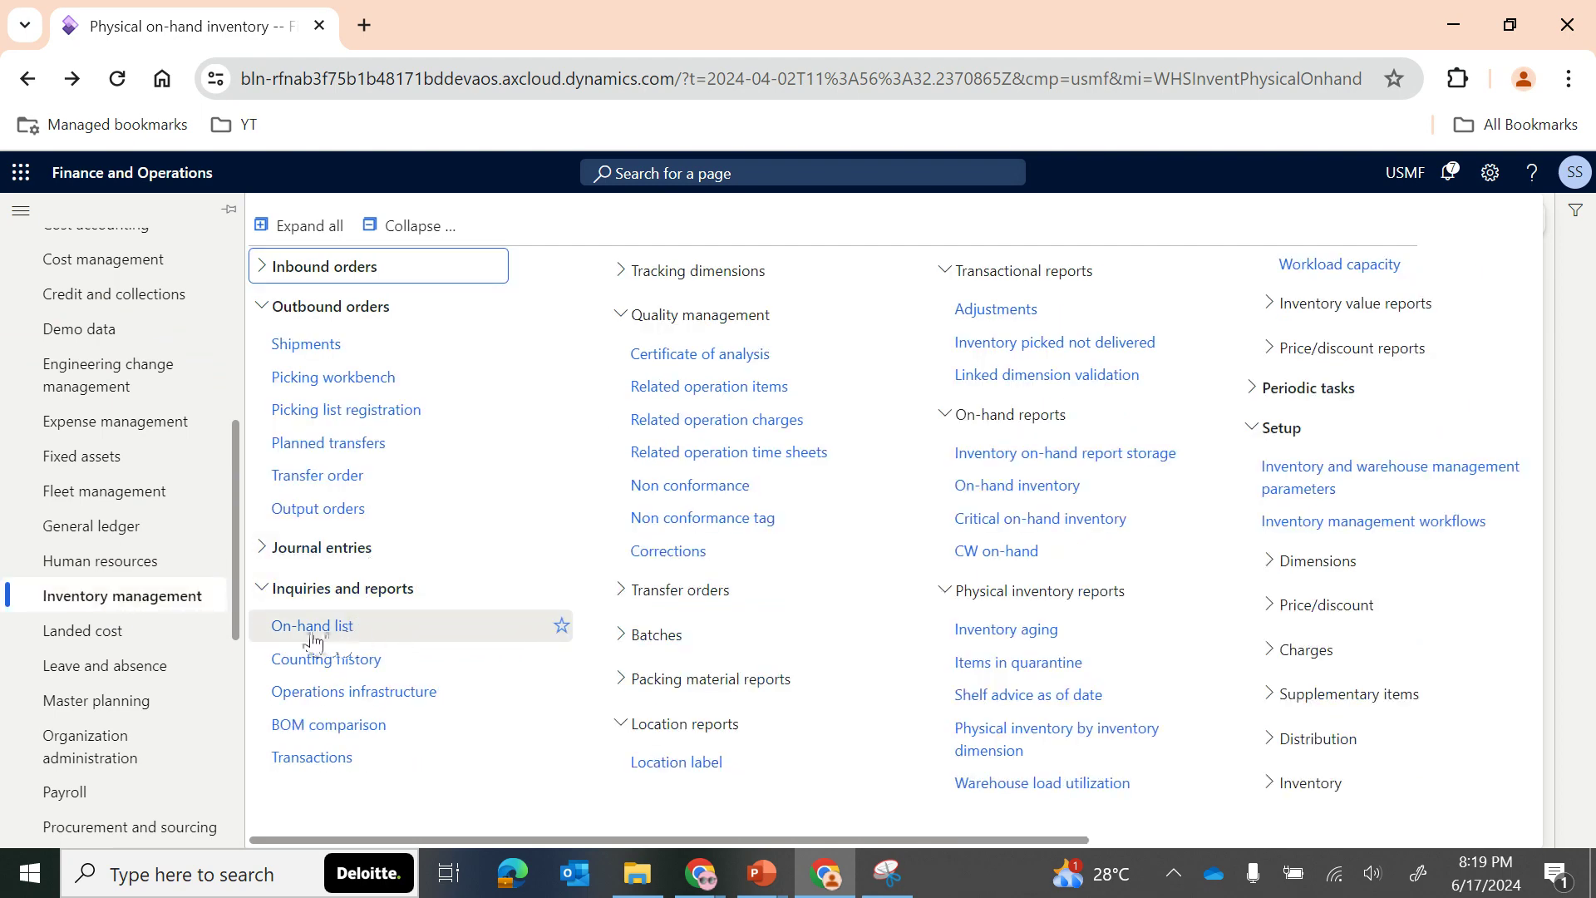
scroll(129, 715, down, 5)
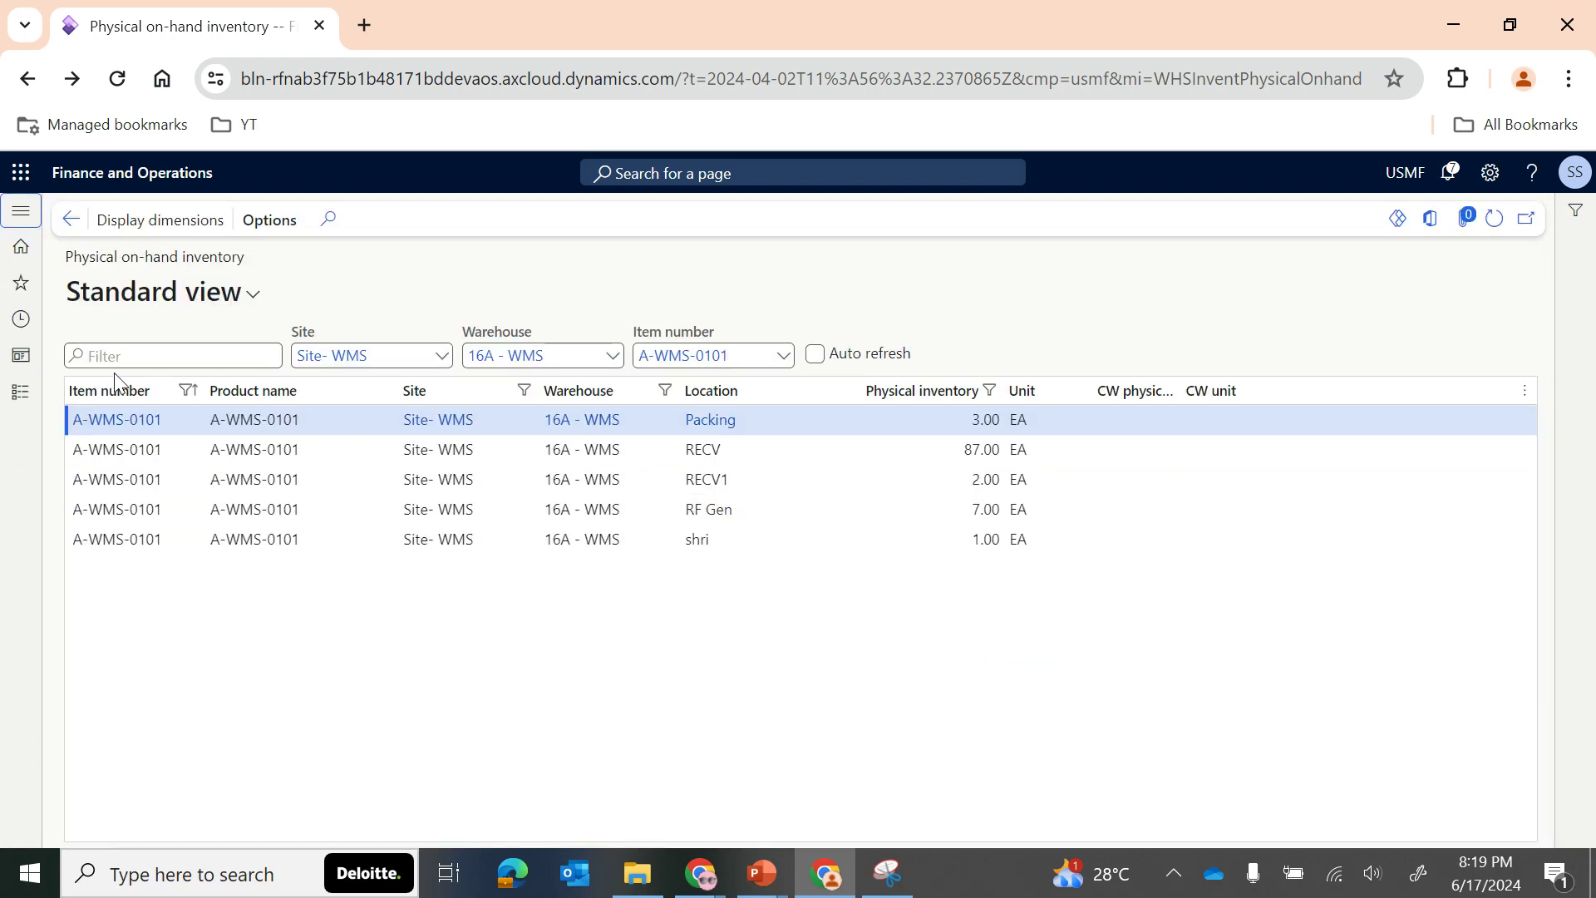
Open the Planned cross docking inquiry and review its supply filter options, expected date and demand shipping date columns
click(35, 400)
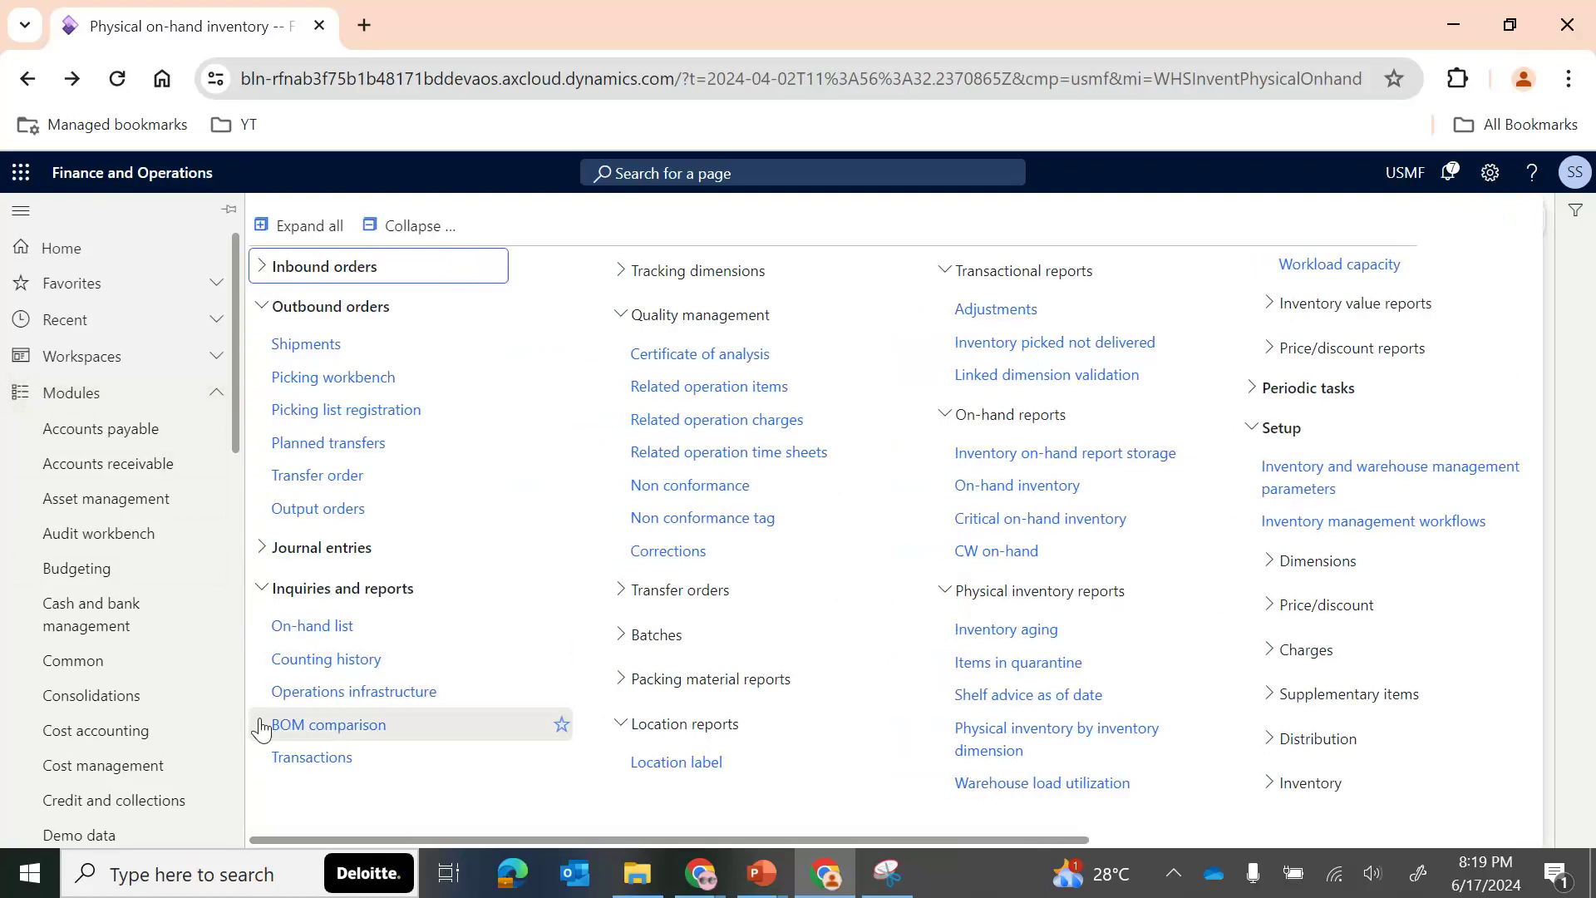
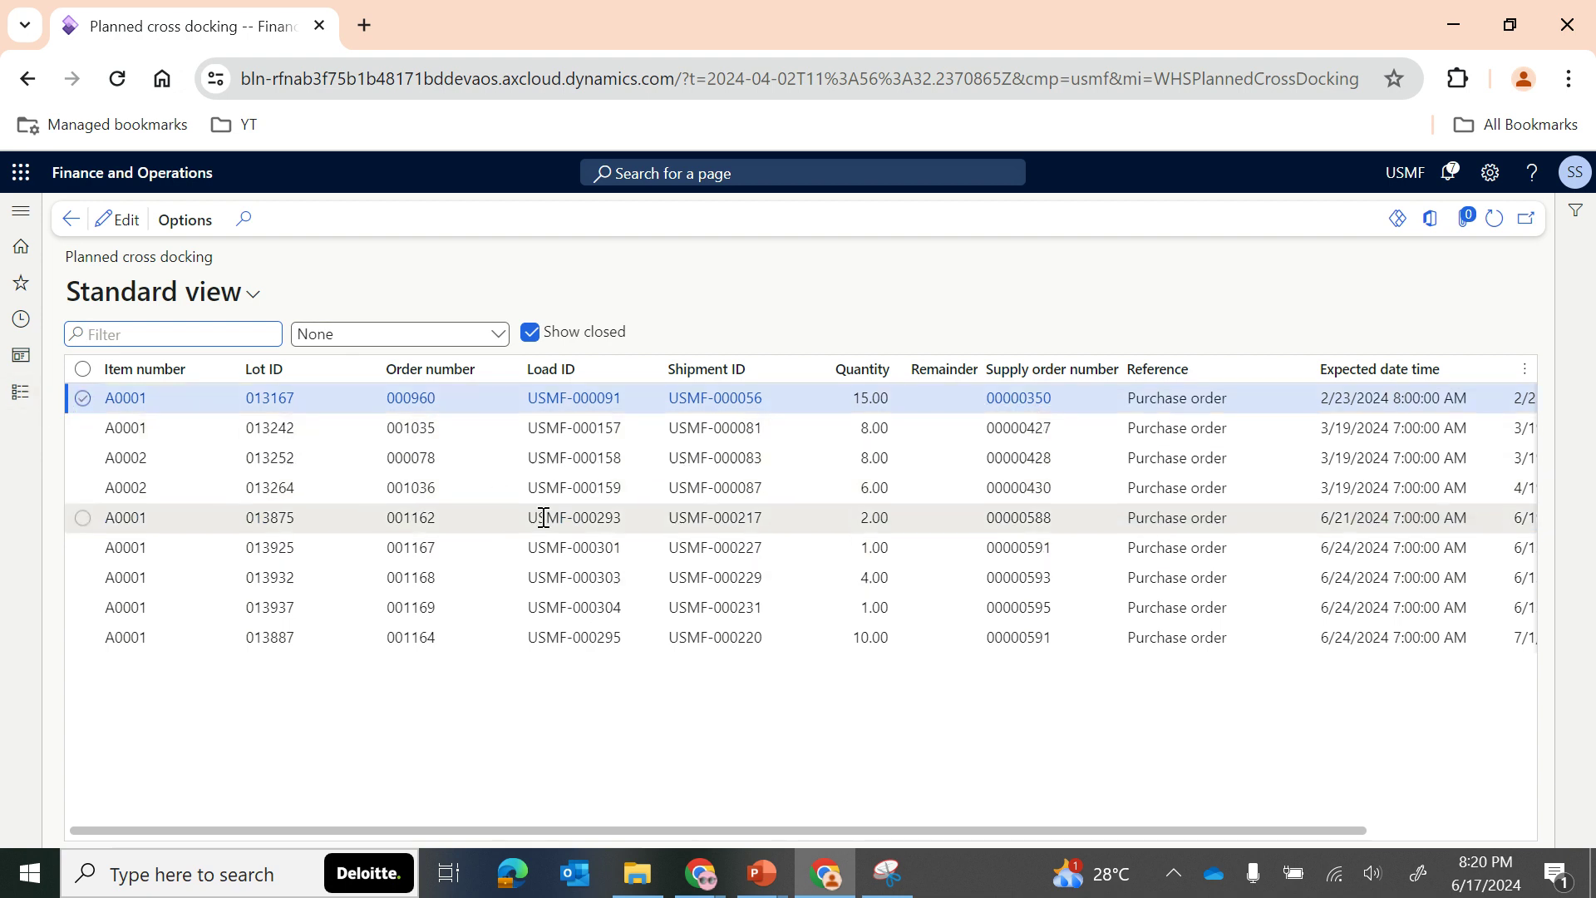
click(82, 397)
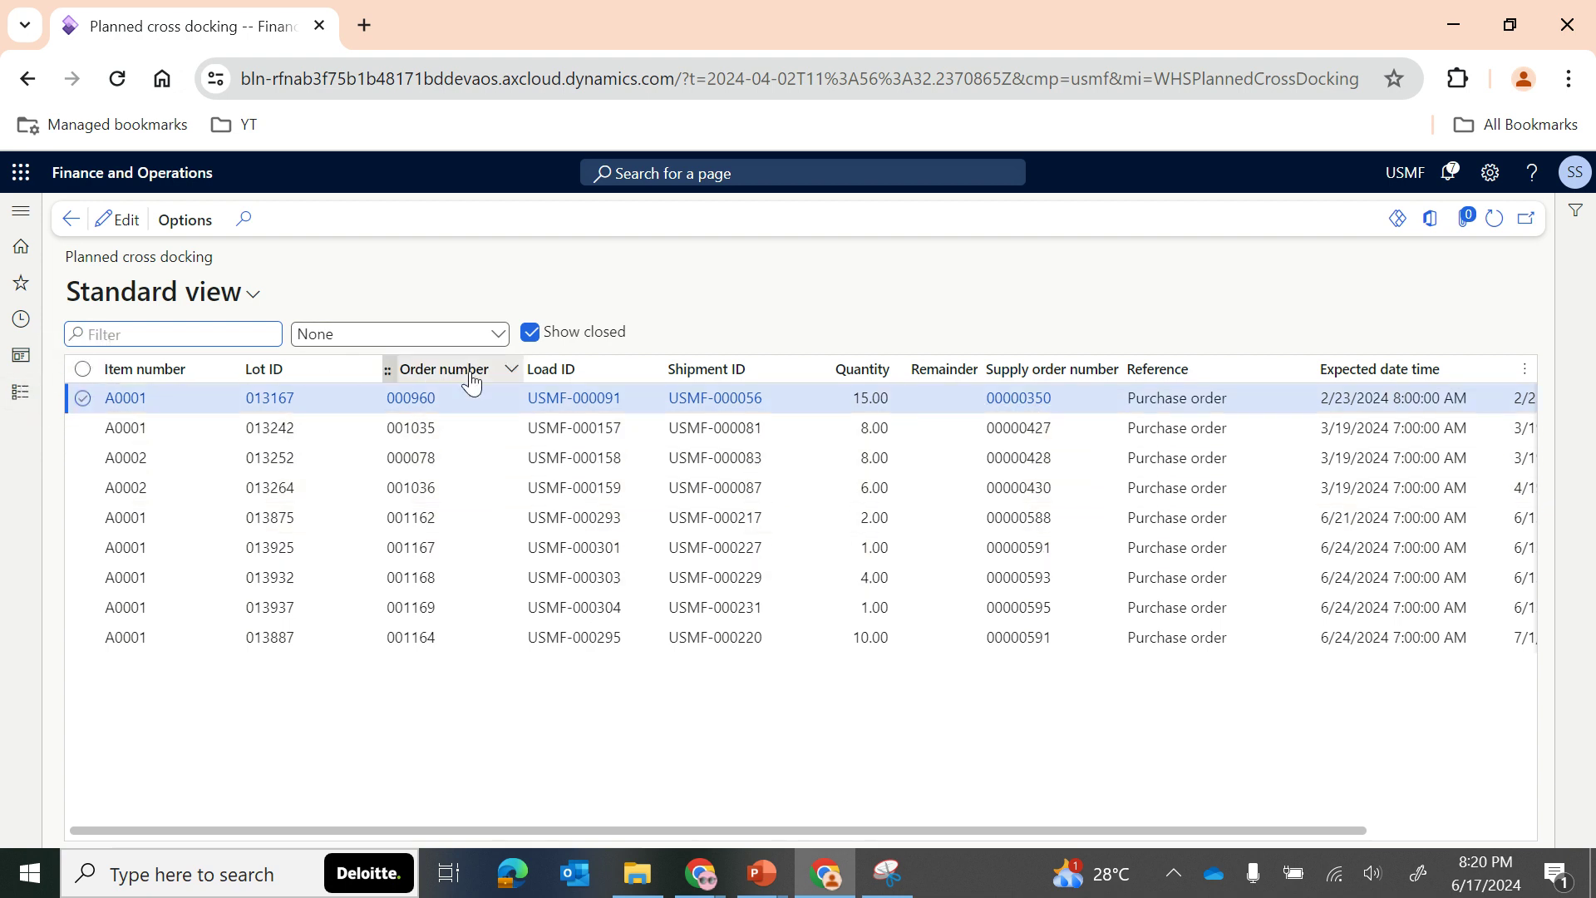
click(501, 335)
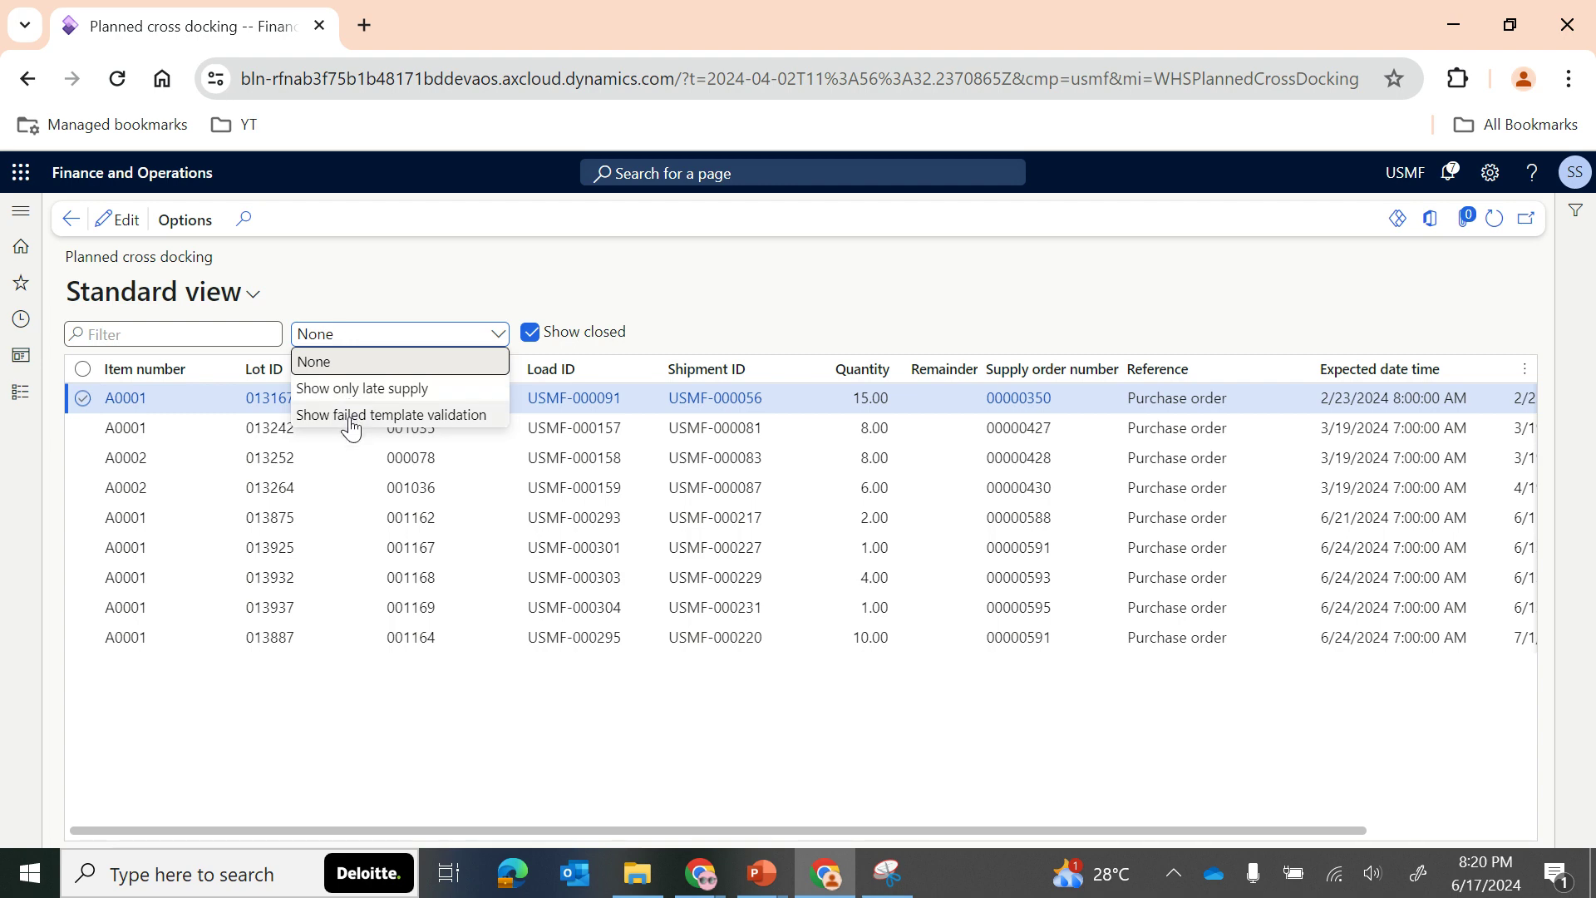
scroll(643, 544, right, 3)
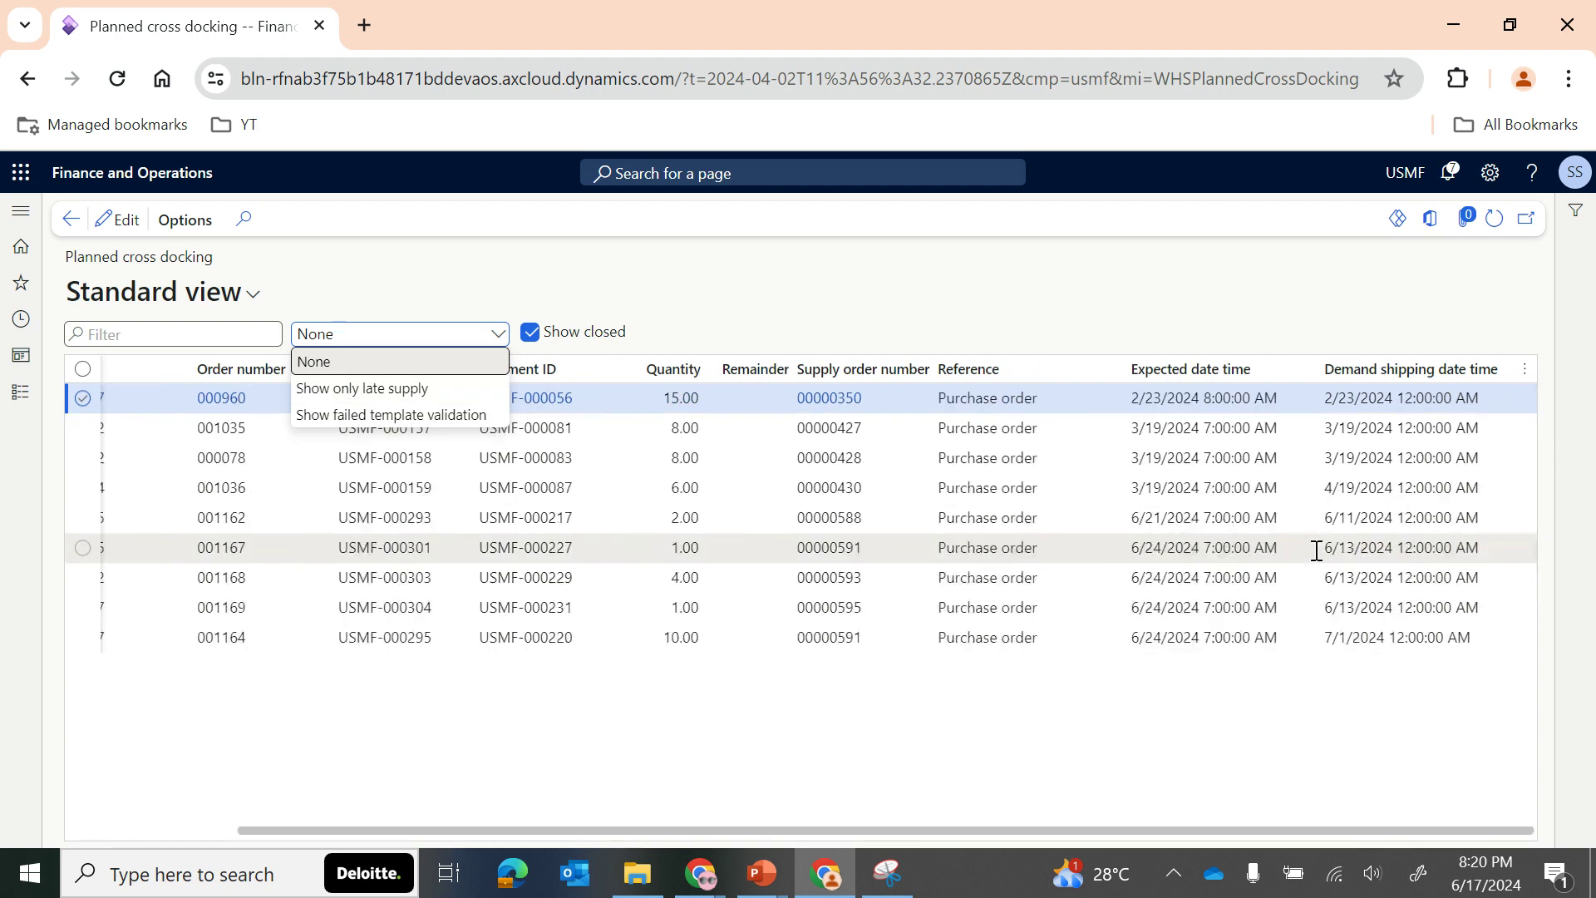
click(781, 314)
Look through the warehouse monitoring reports, warehouse performance analysis and periodic tasks of the warehouse management module
click(21, 392)
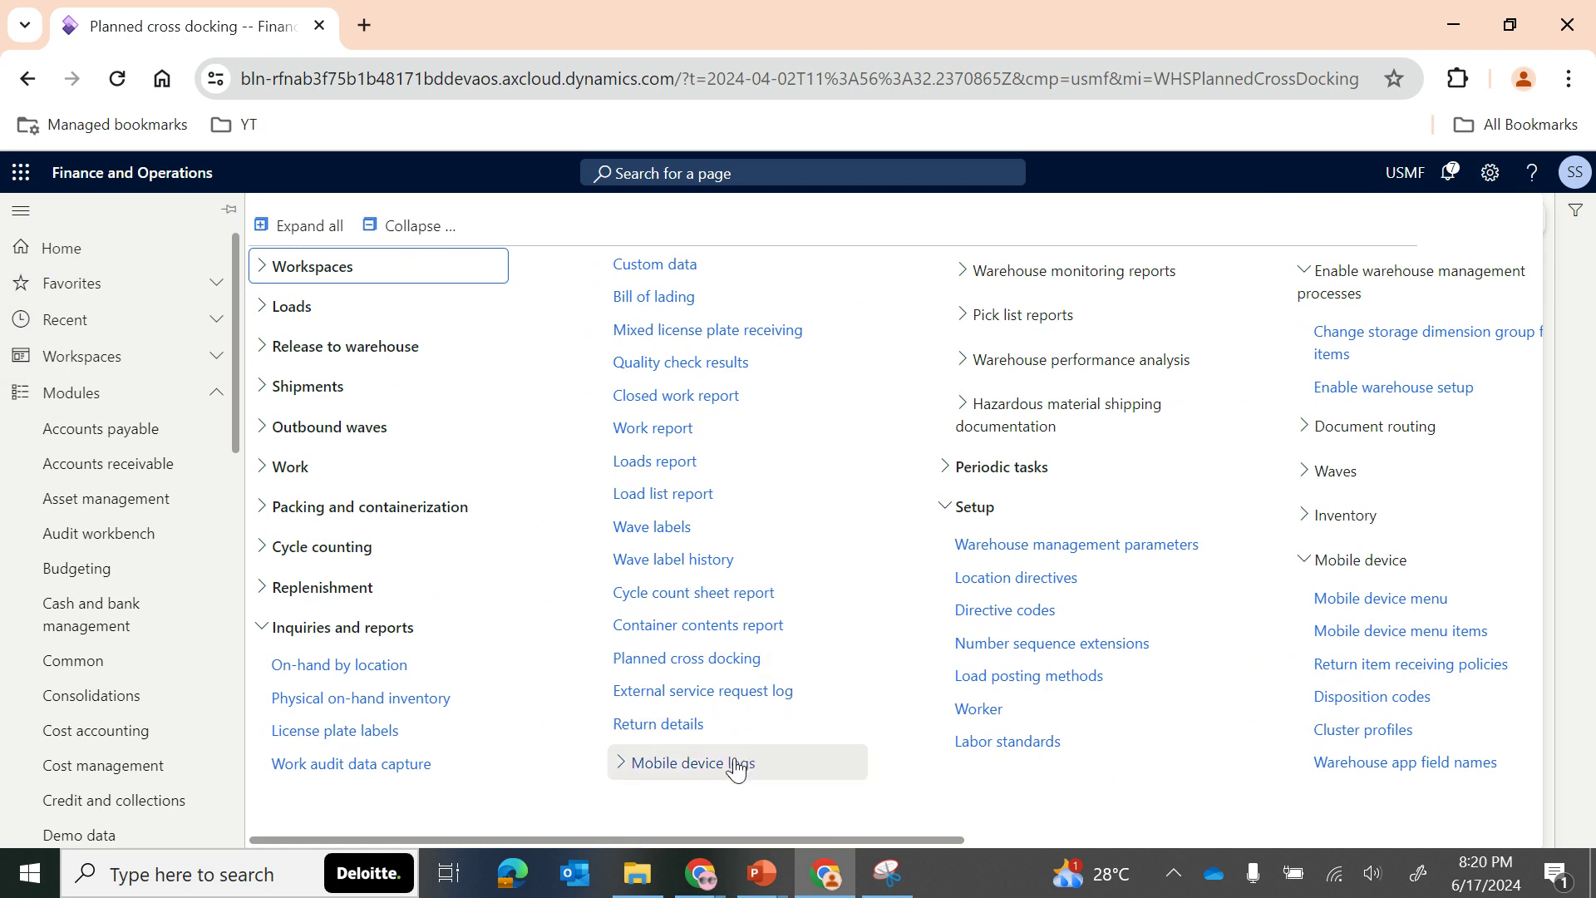
click(1070, 276)
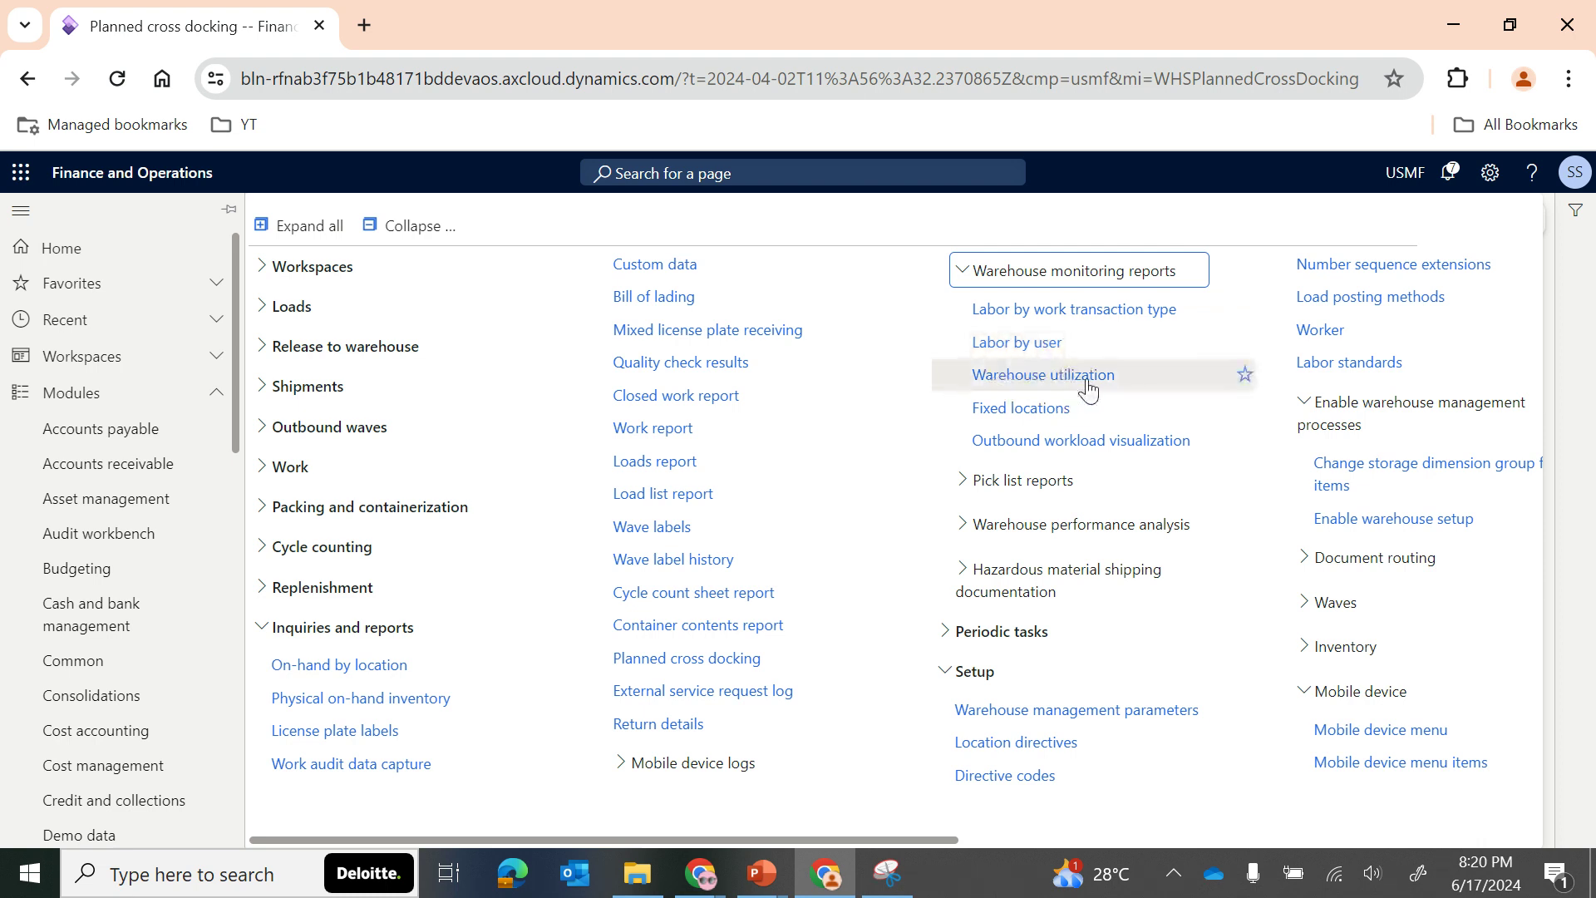
click(990, 281)
click(985, 364)
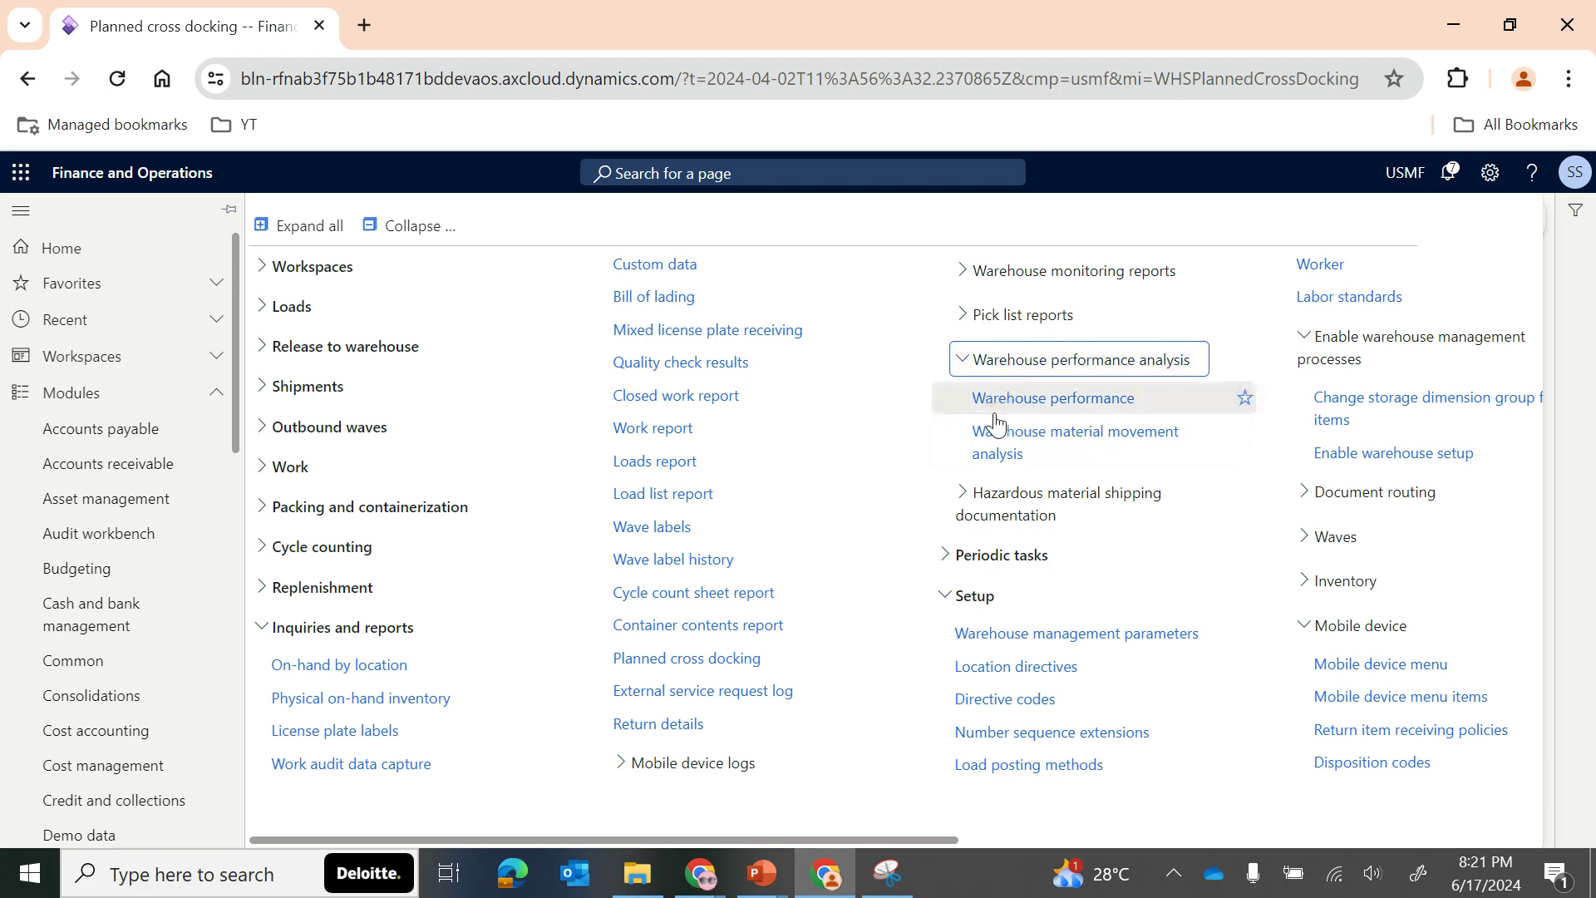
click(1020, 365)
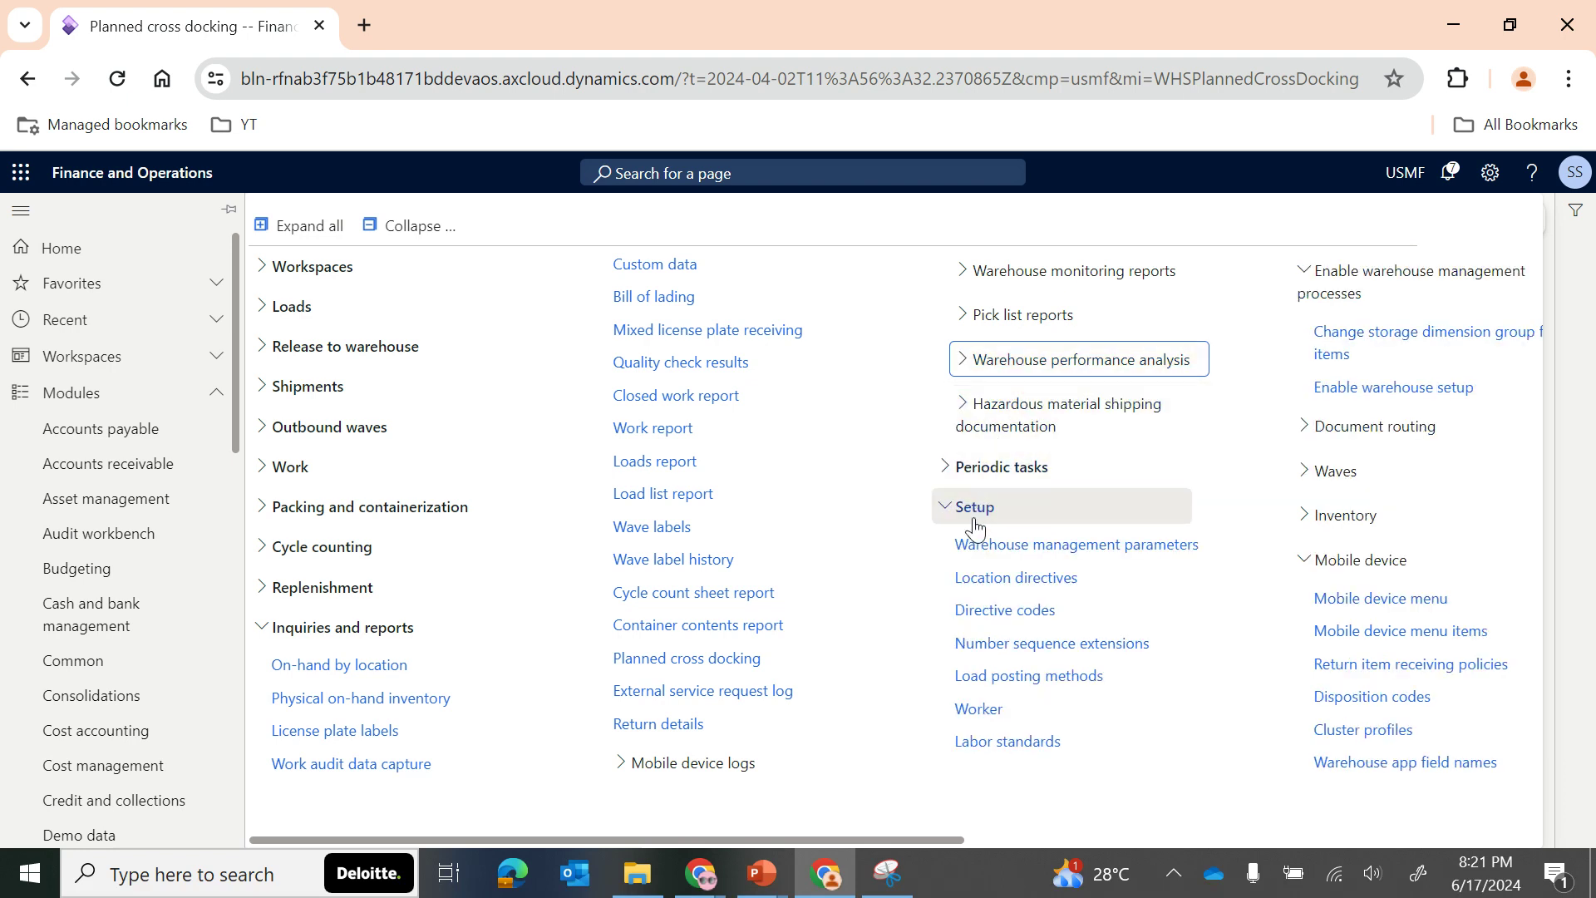
click(971, 469)
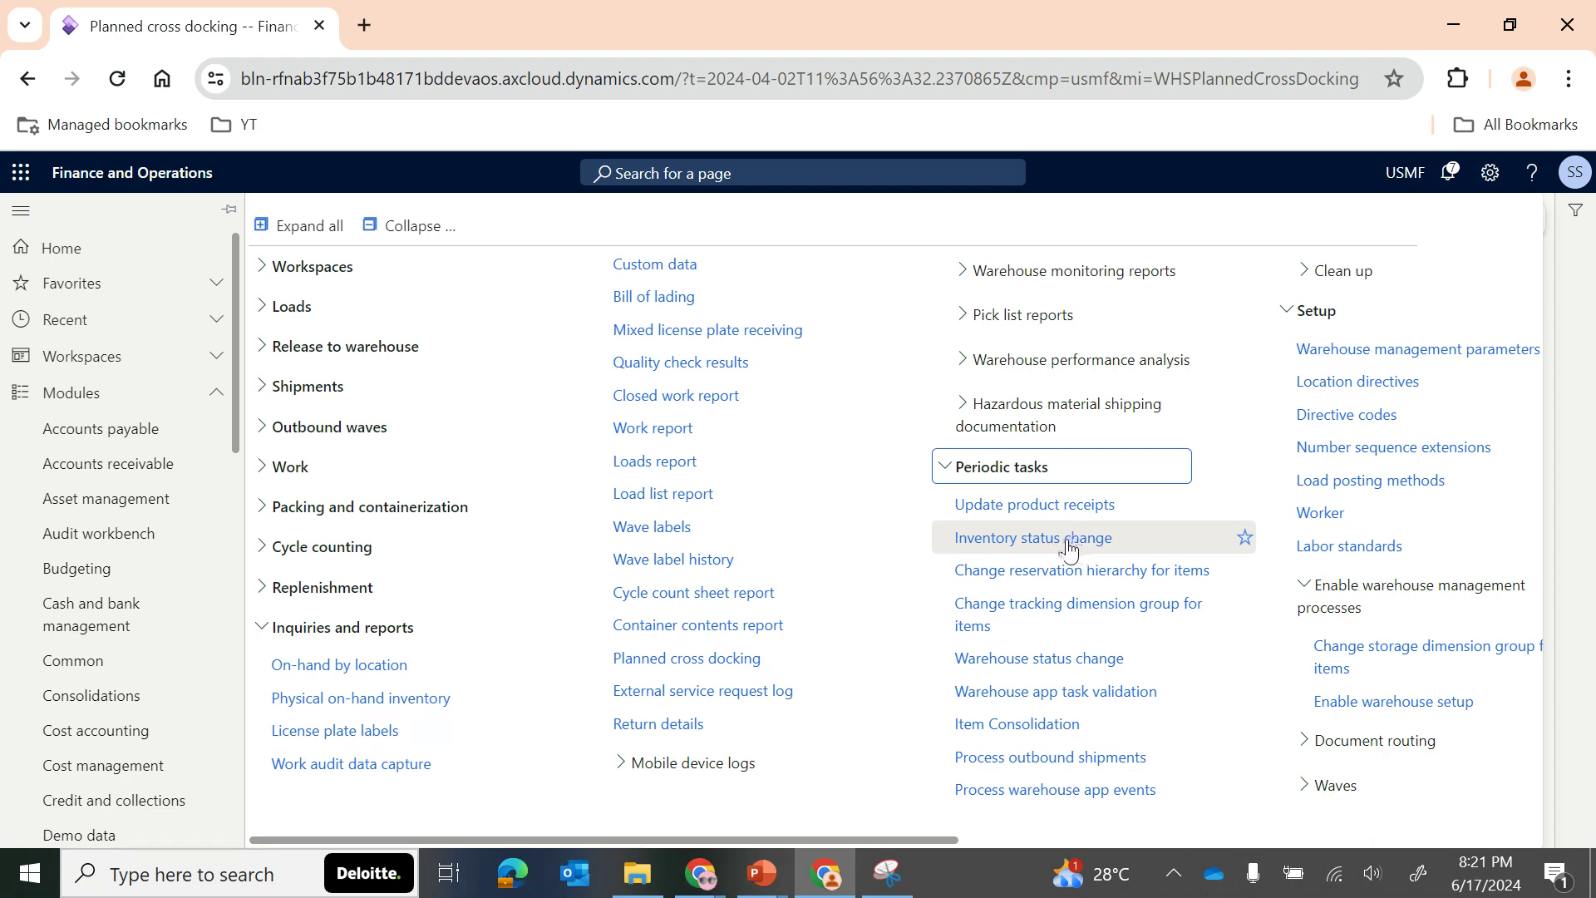
Reopen the On-hand by location inquiry and clear its warehouse, site and location filters
click(358, 669)
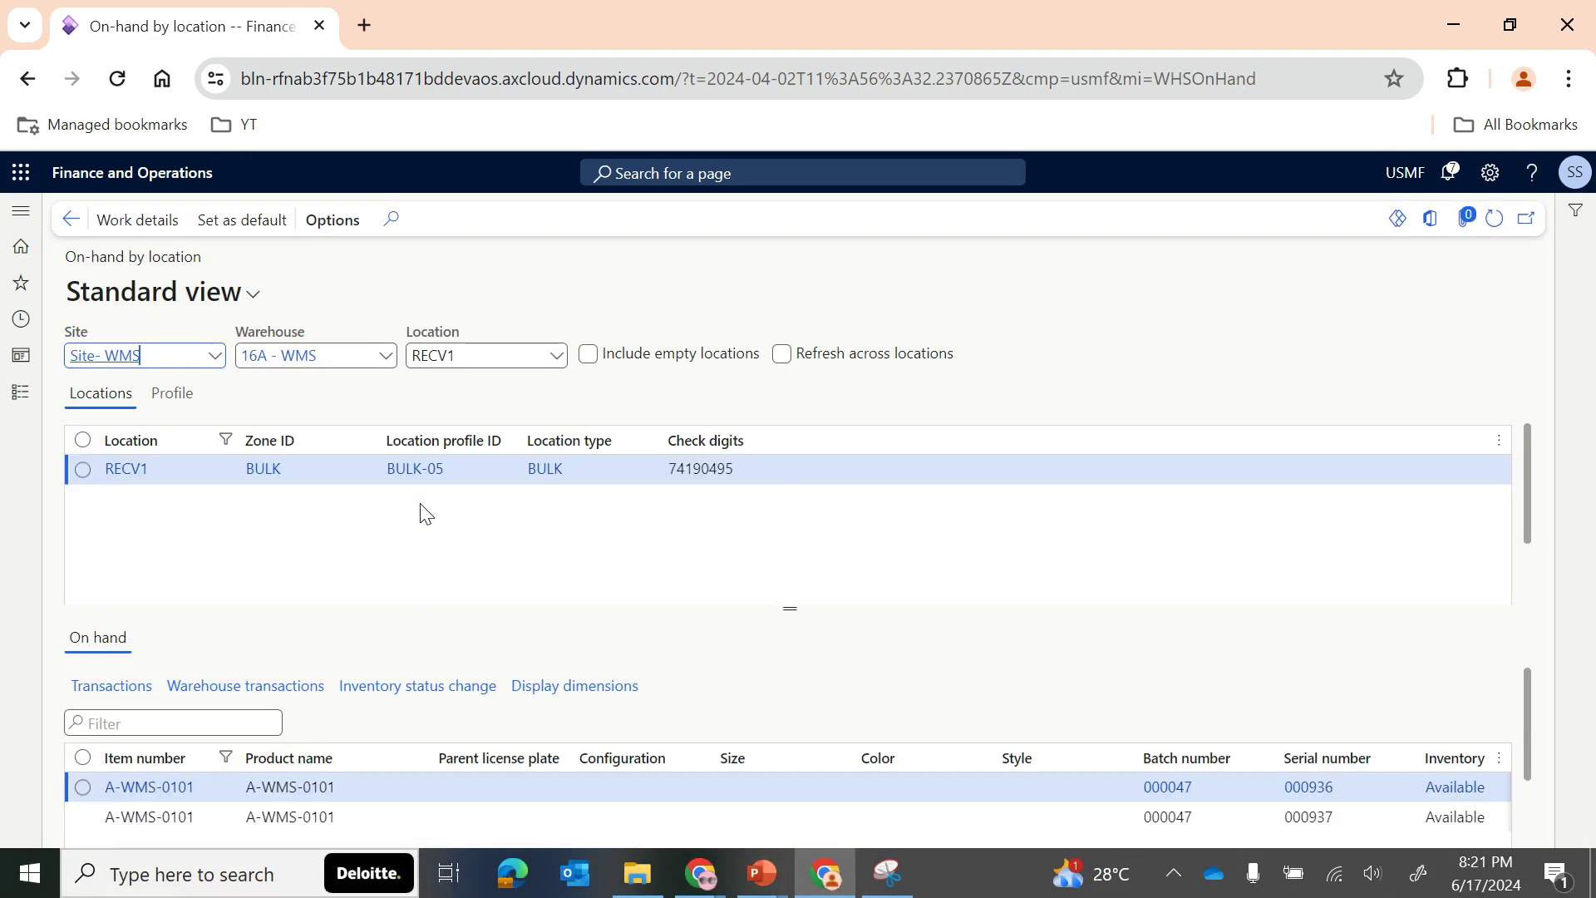
click(384, 360)
key(BackSpace)
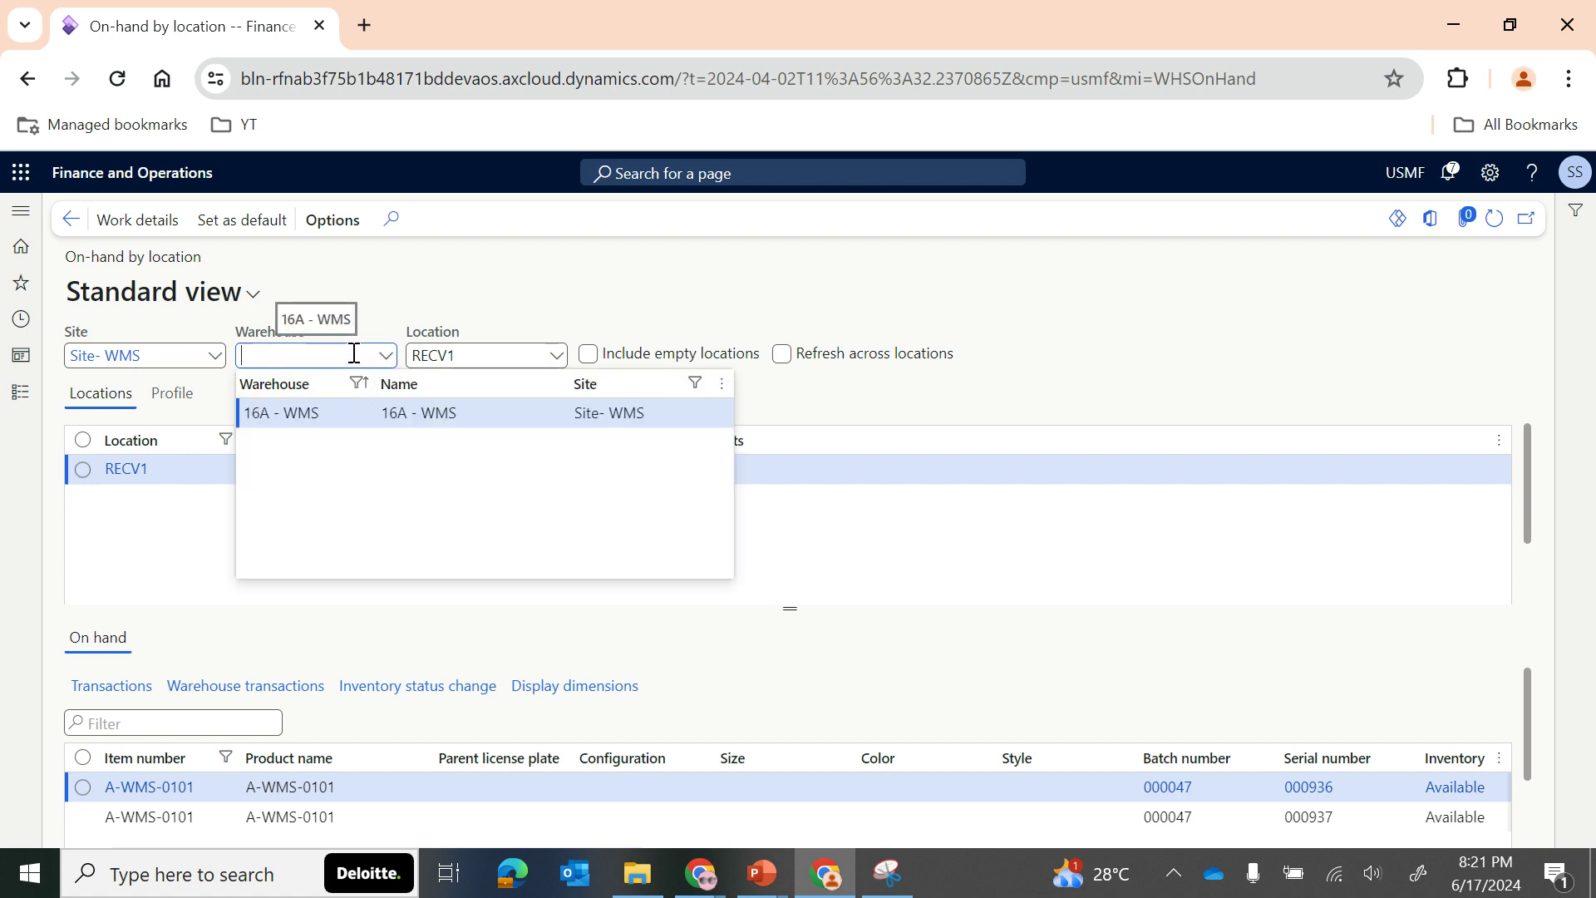
click(162, 366)
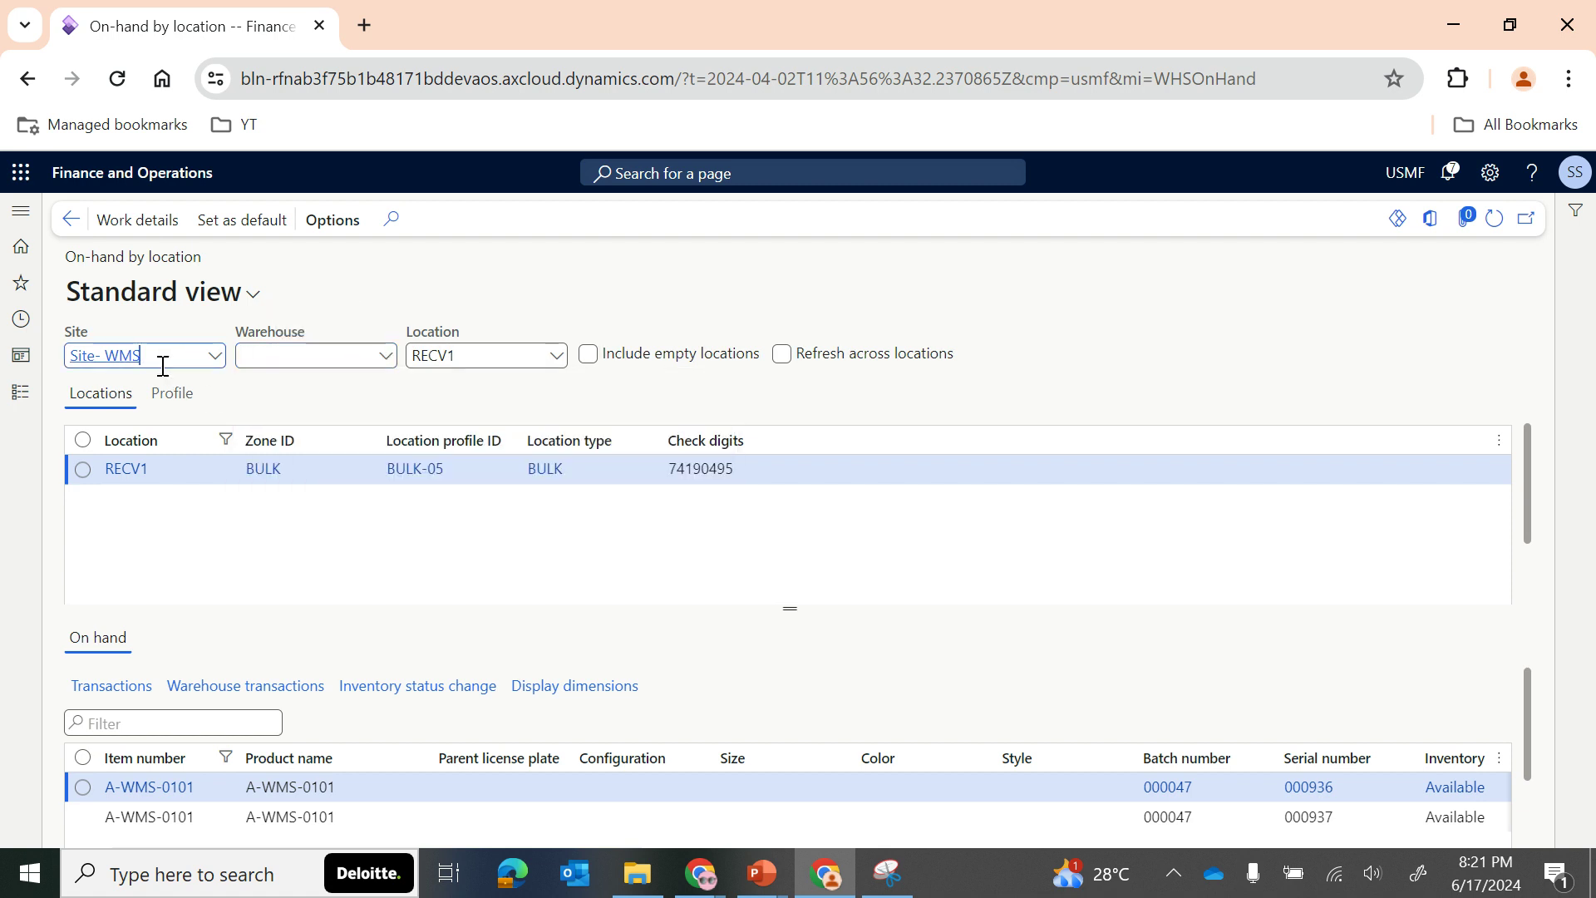
key(BackSpace)
key(BackSpace)
key(BackSpace)
key(BackSpace)
key(BackSpace)
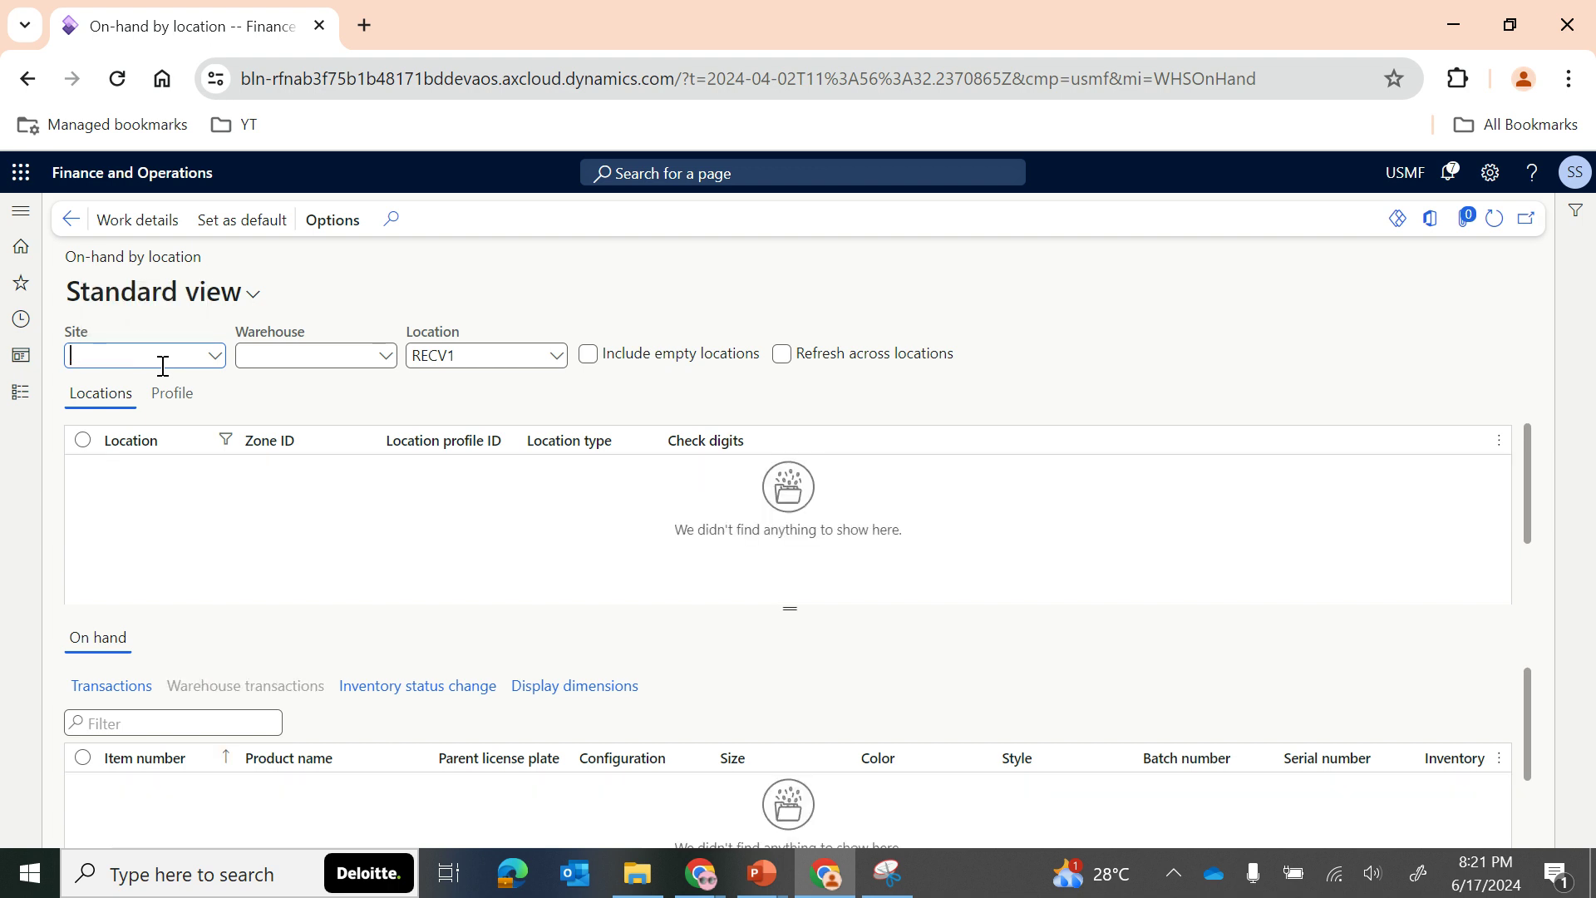
double_click(428, 356)
key(BackSpace)
Look through the warehouses available for the On-hand by location filter, leaving the warehouse unselected
click(385, 358)
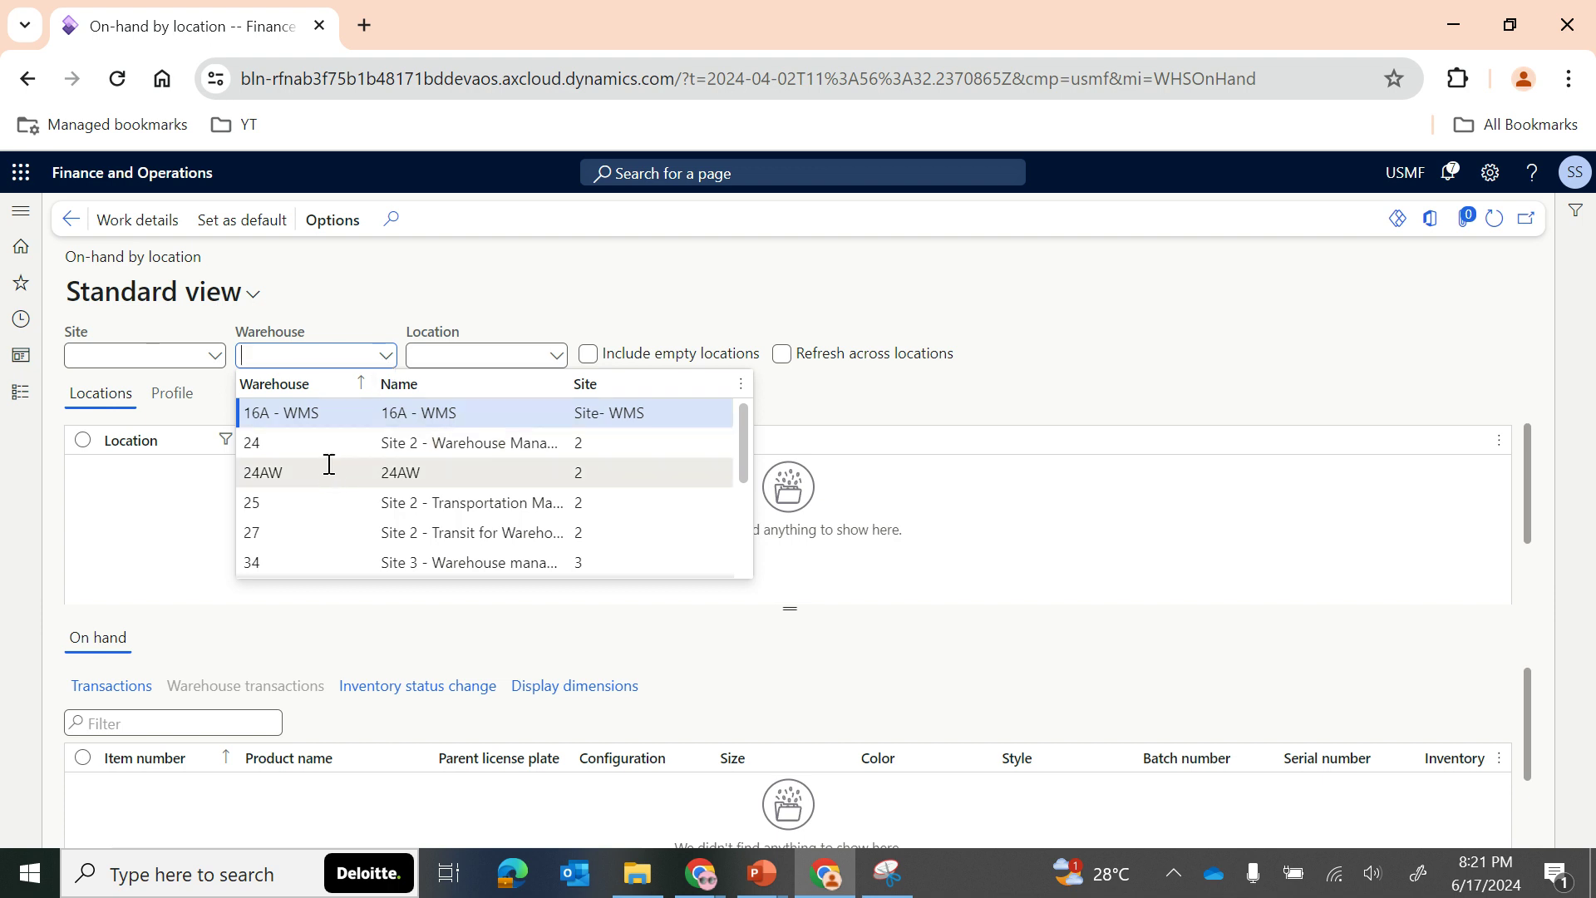
scroll(326, 472, down, 3)
scroll(325, 471, up, 3)
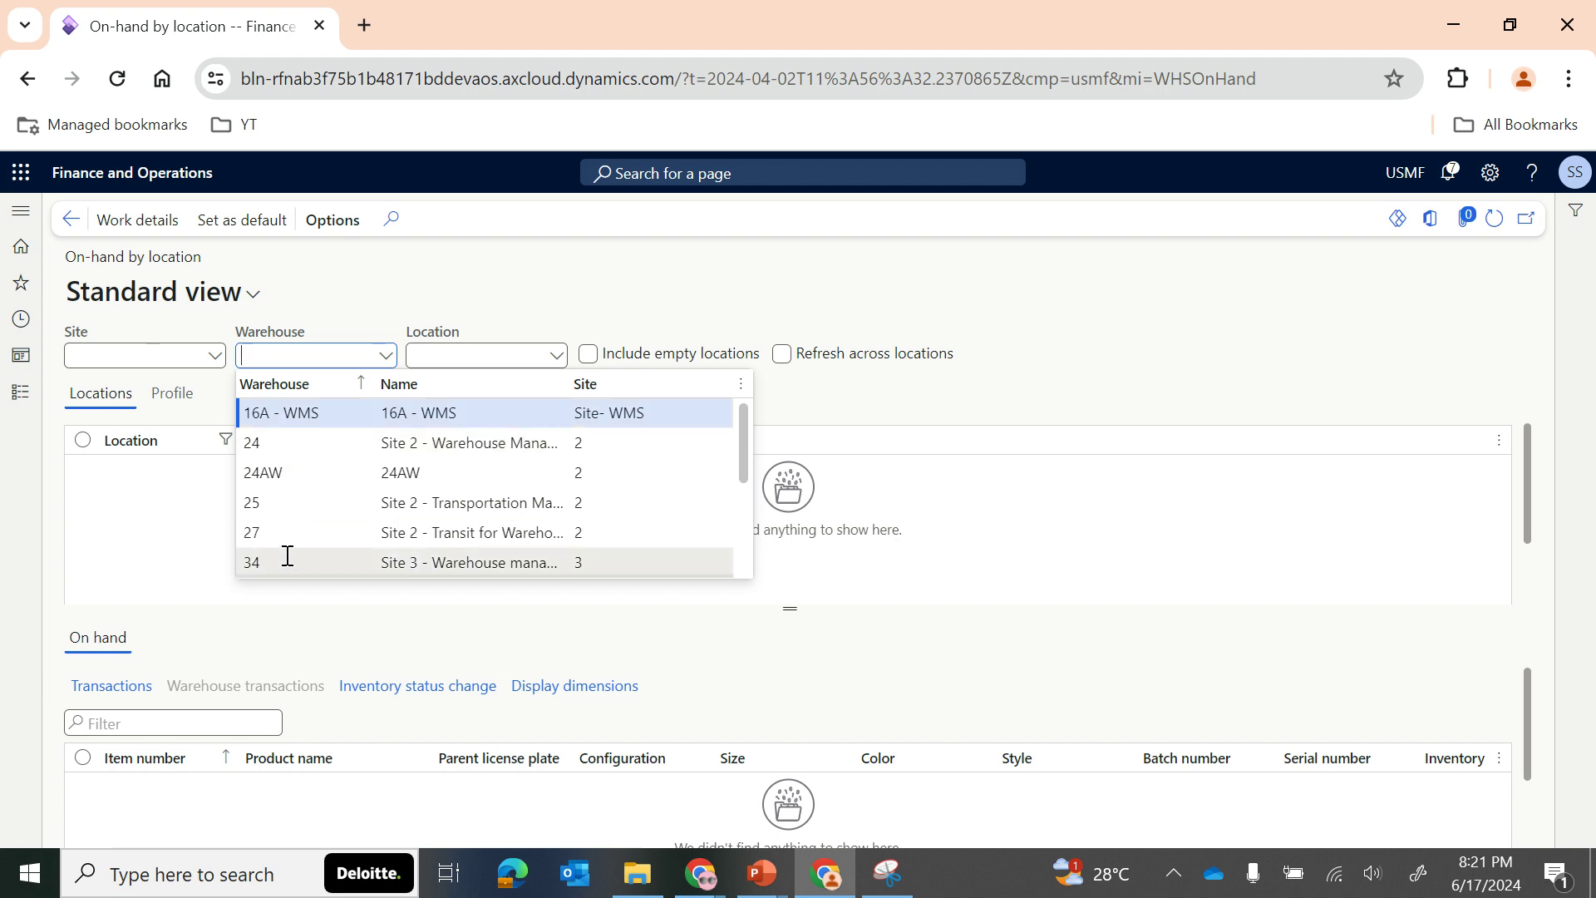
scroll(321, 549, down, 5)
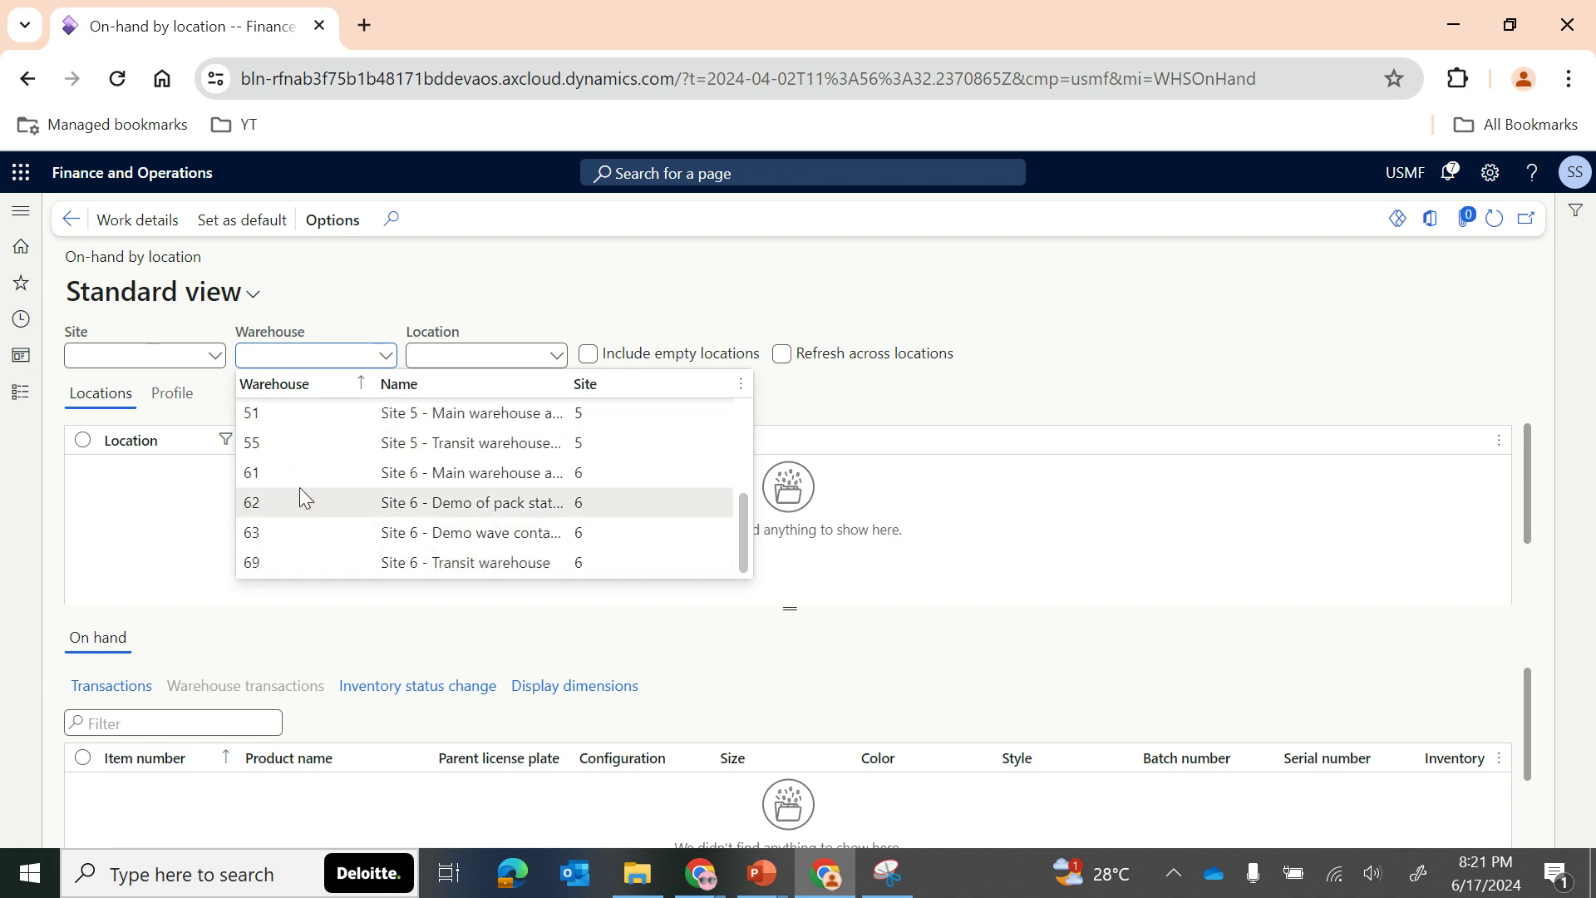
scroll(299, 487, up, 5)
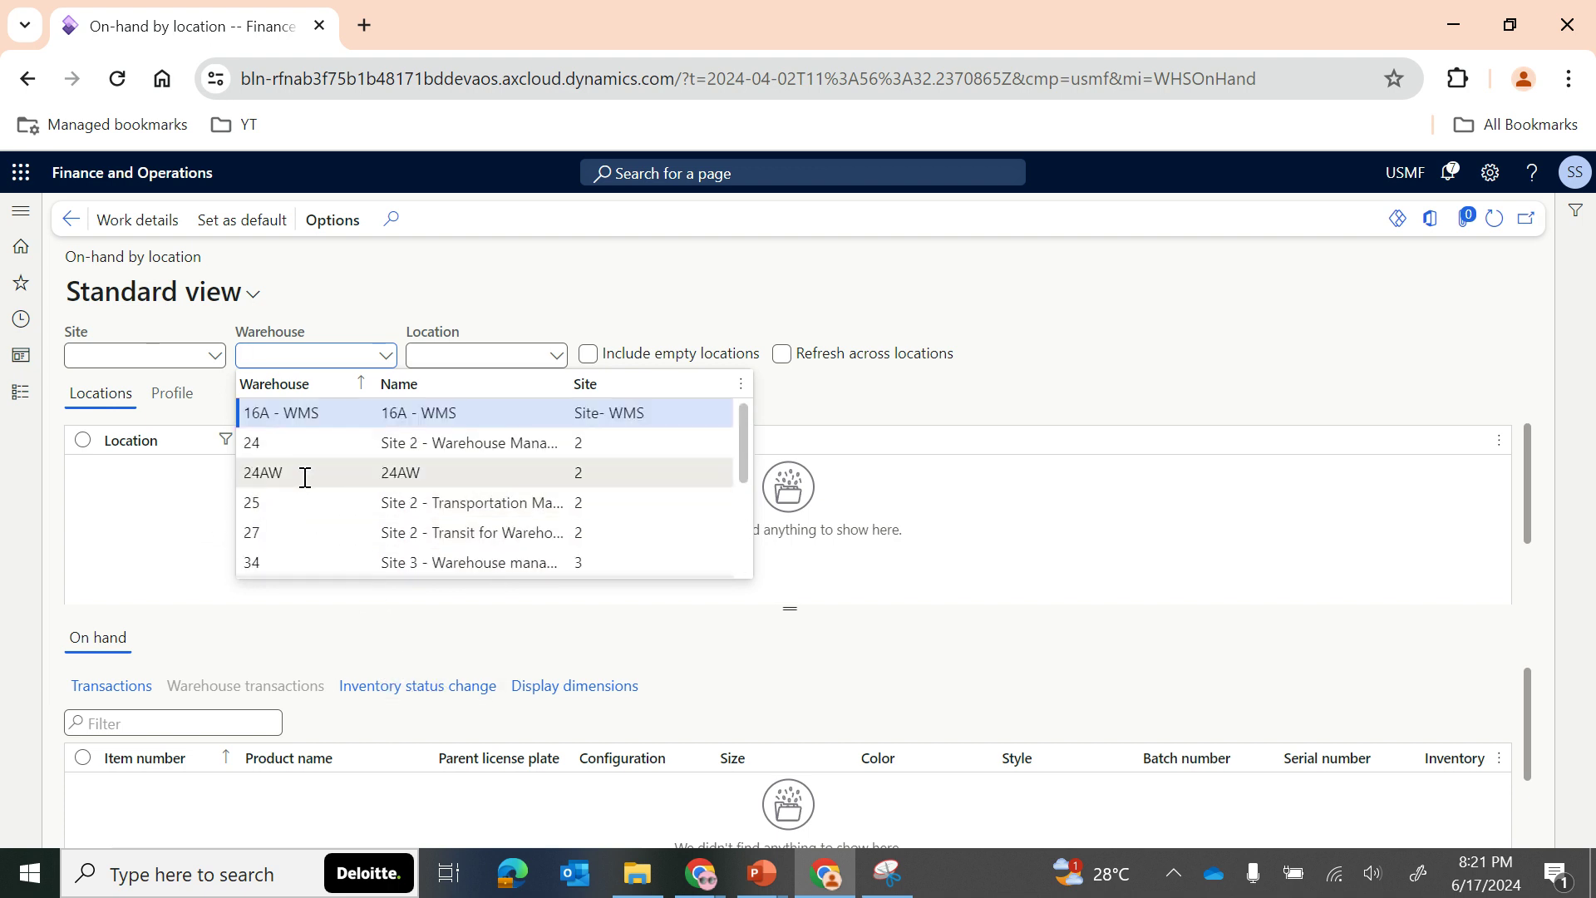
click(192, 520)
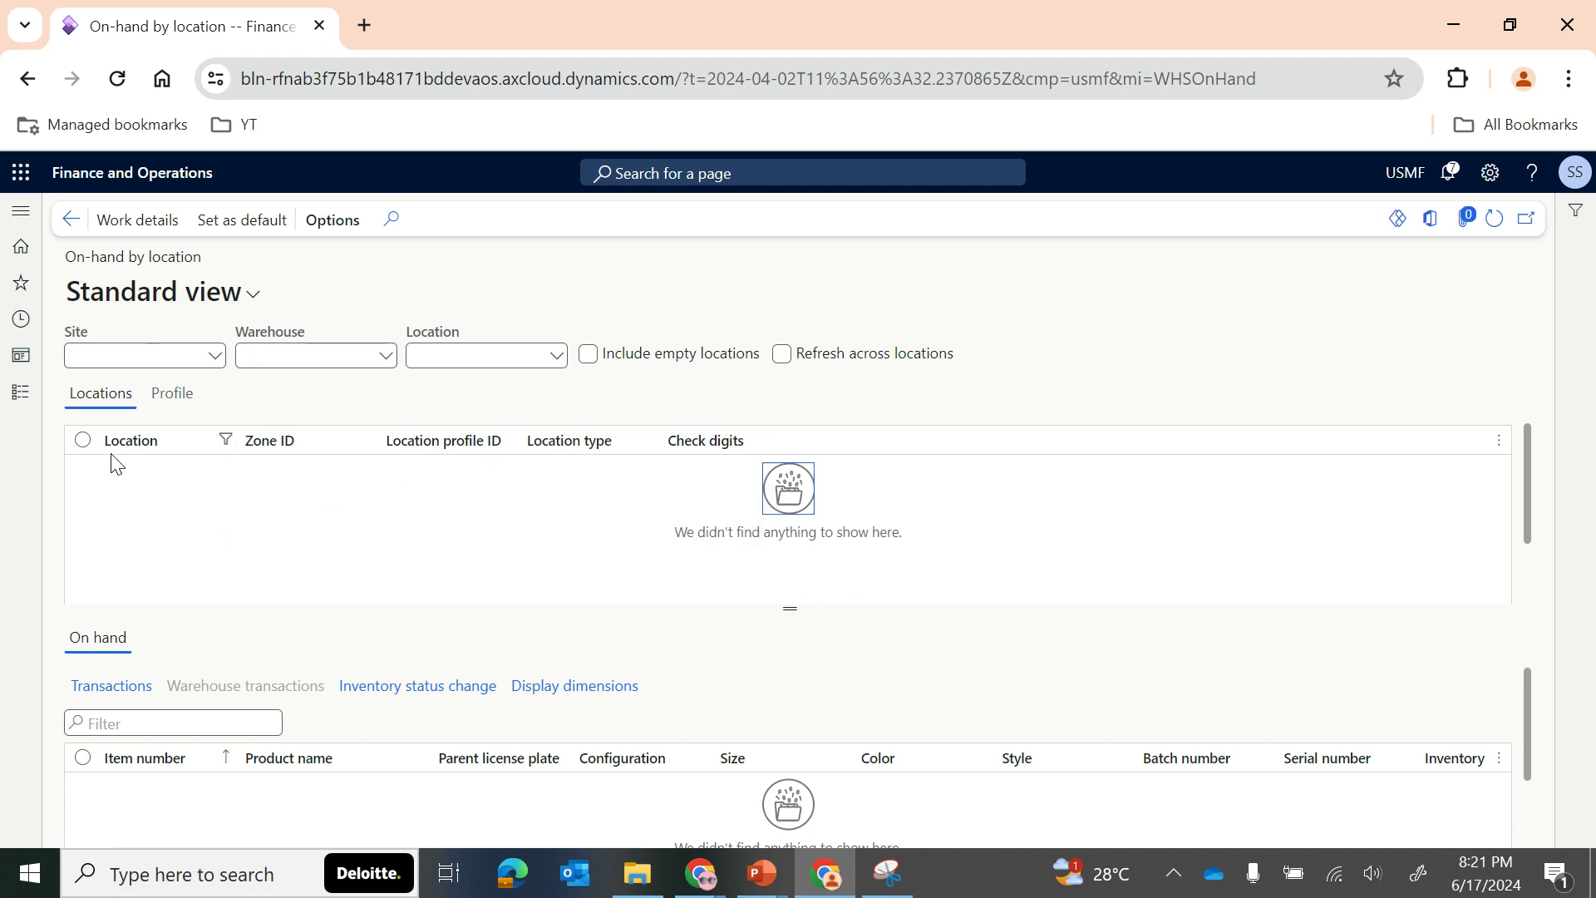
Open the Inventory status change periodic task and review its target status options and record filters, leaving without running it
click(22, 393)
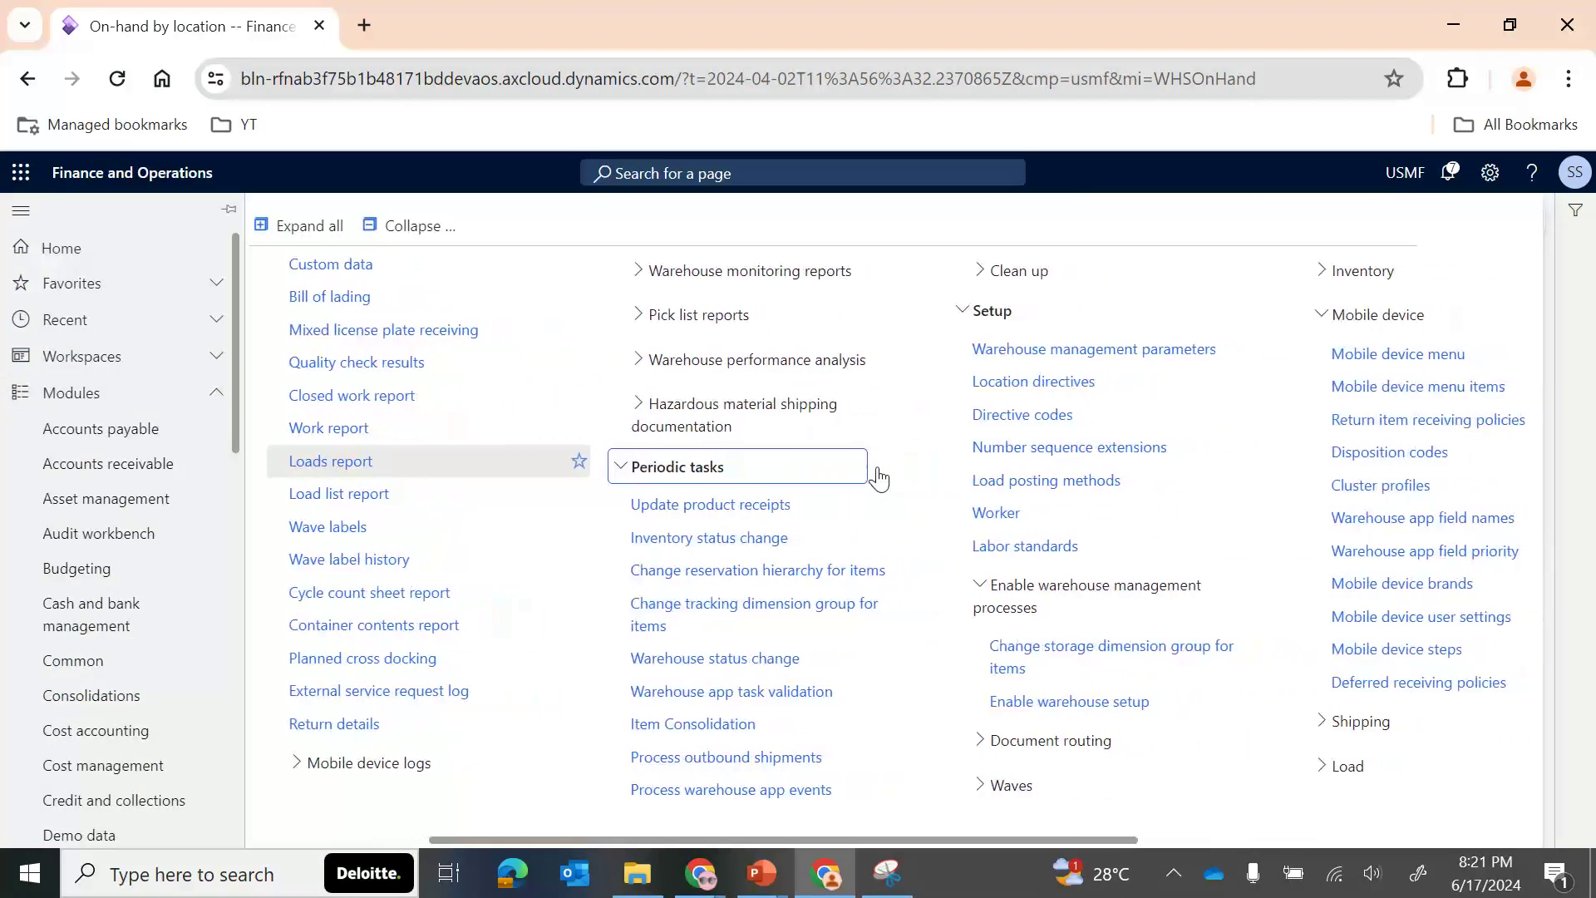
click(749, 548)
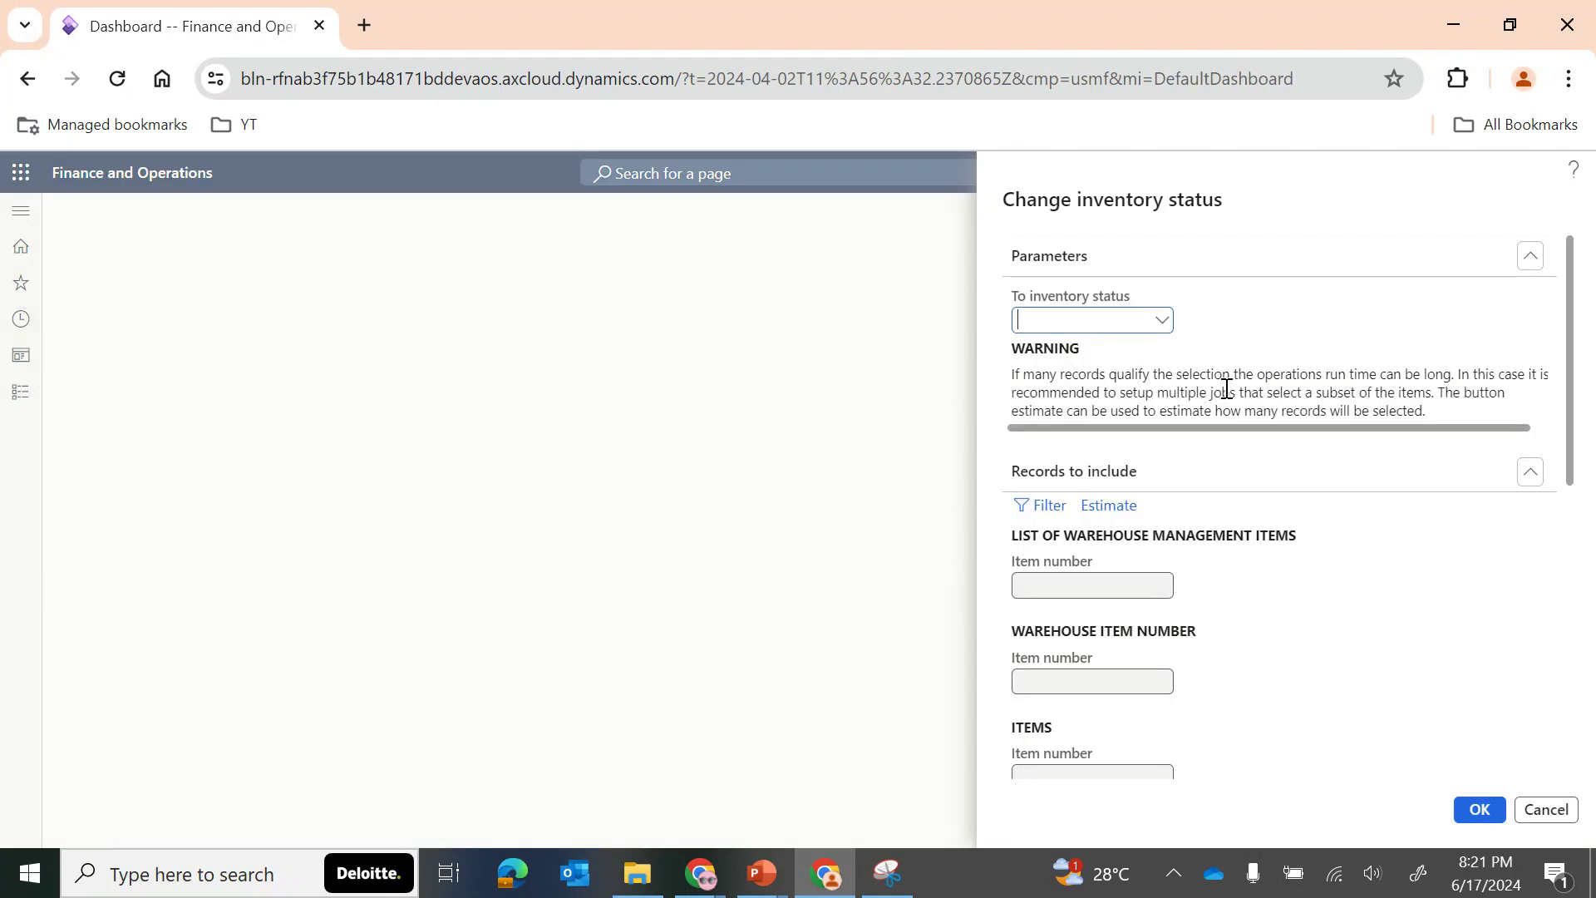
click(1161, 320)
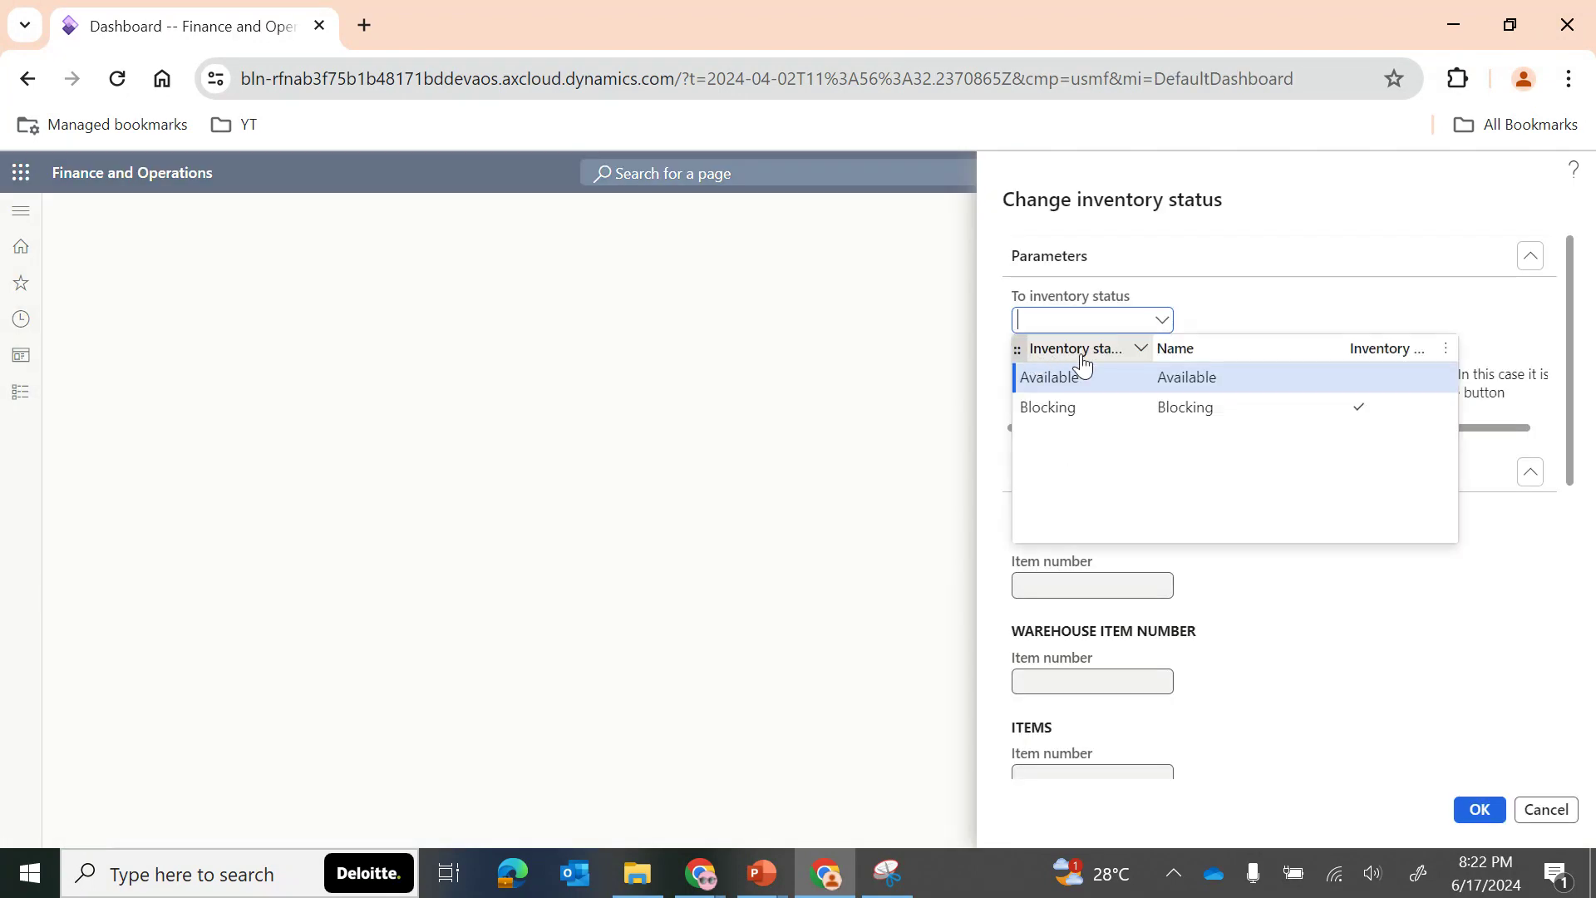
click(1327, 710)
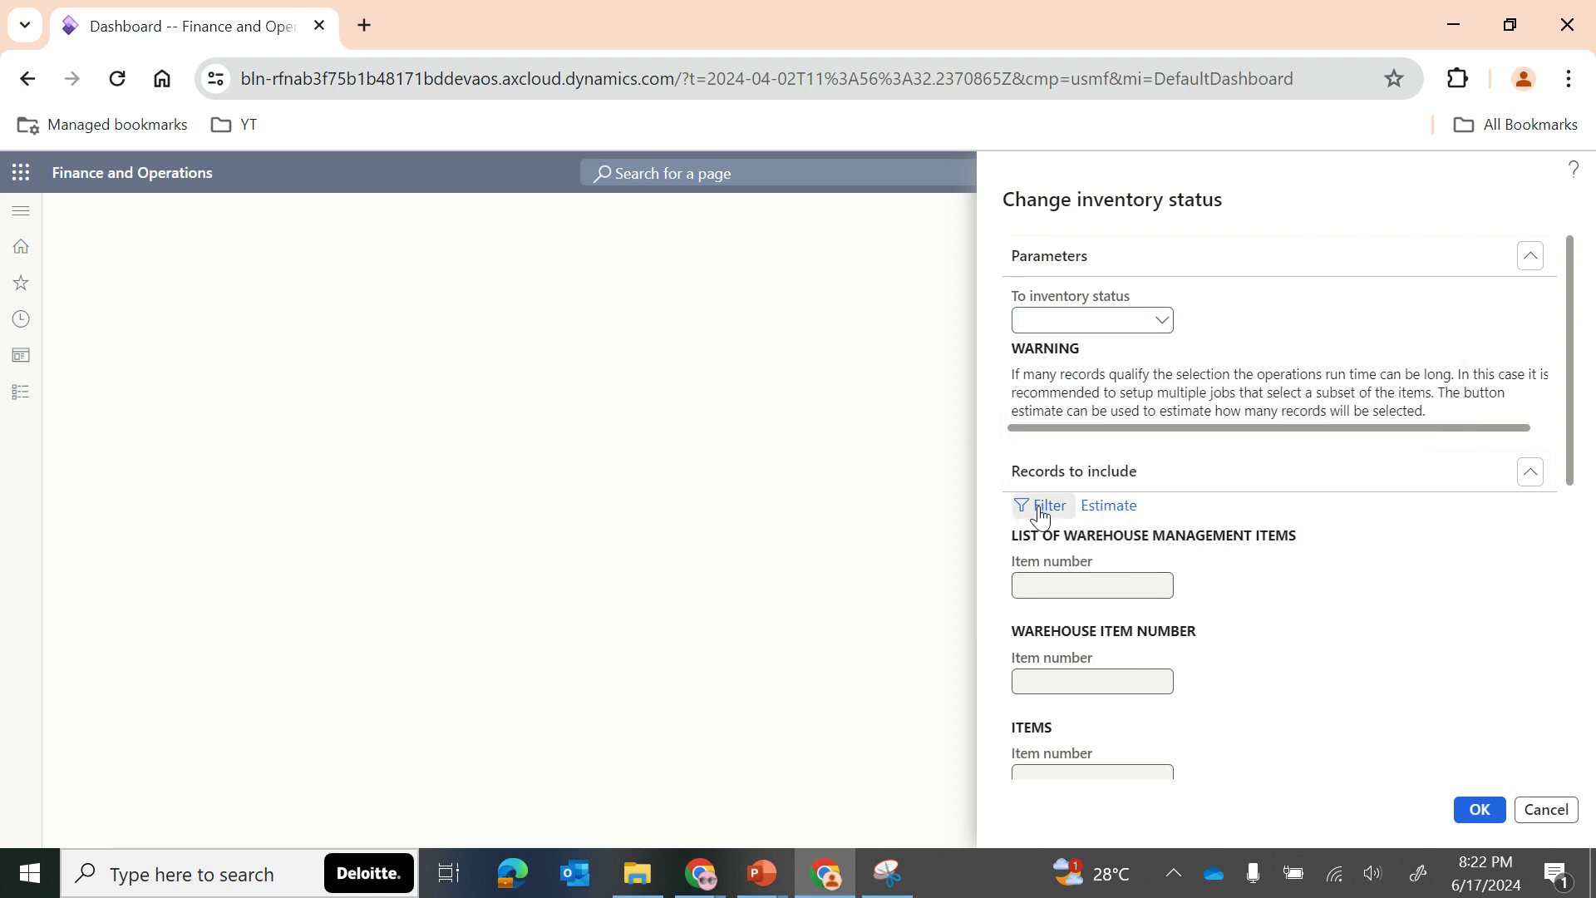
click(1547, 809)
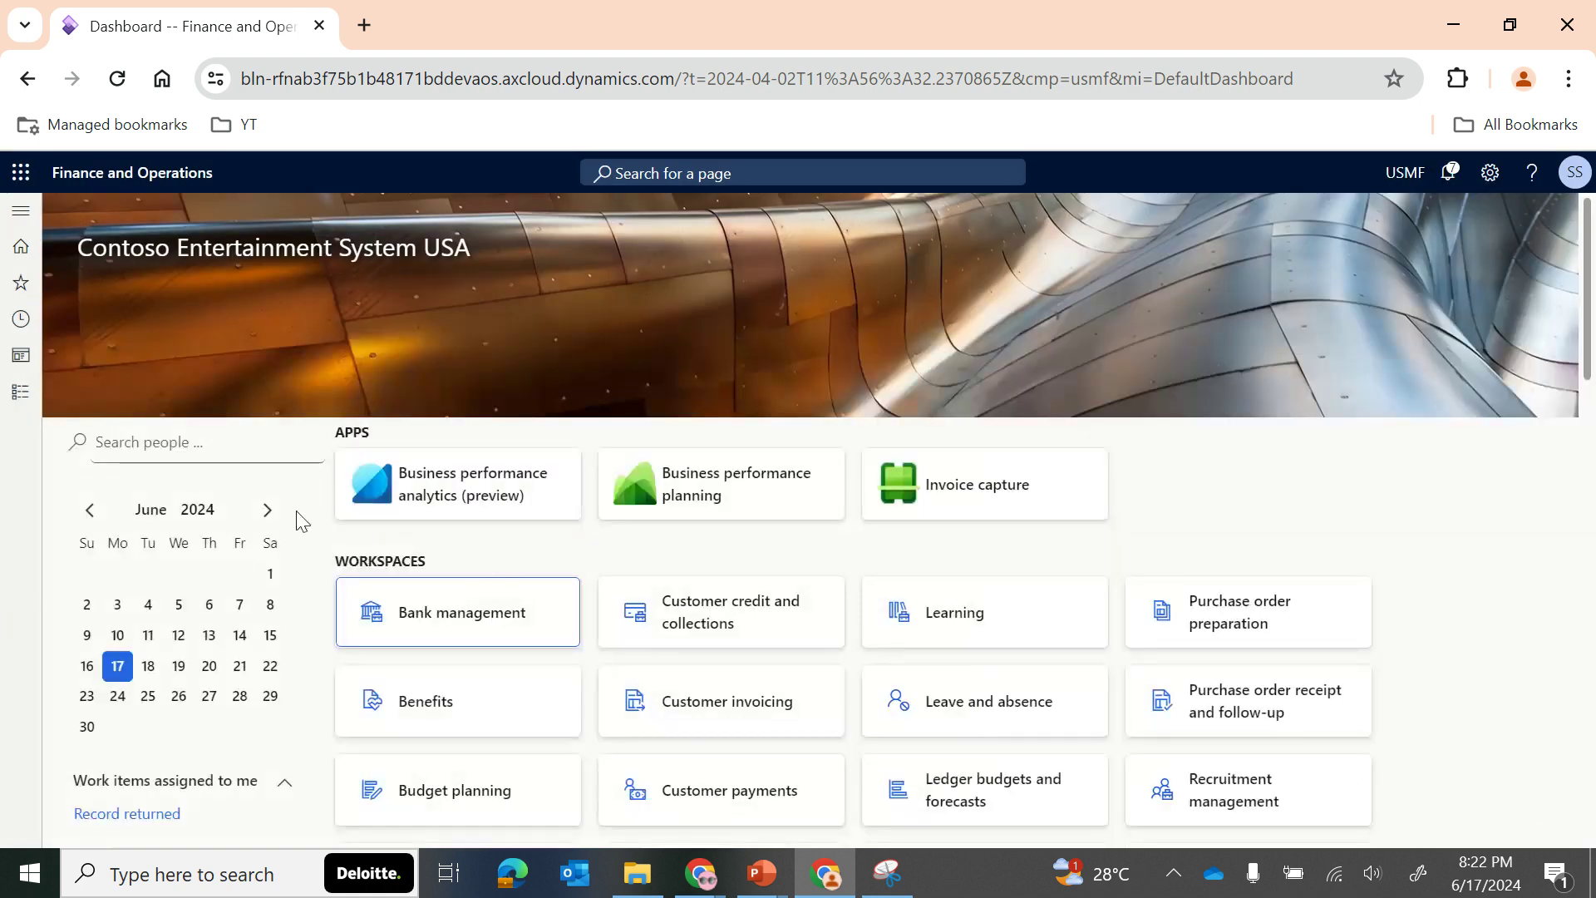
Open the Process outbound shipments periodic task and review its included records and background run options, leaving without running it
click(18, 397)
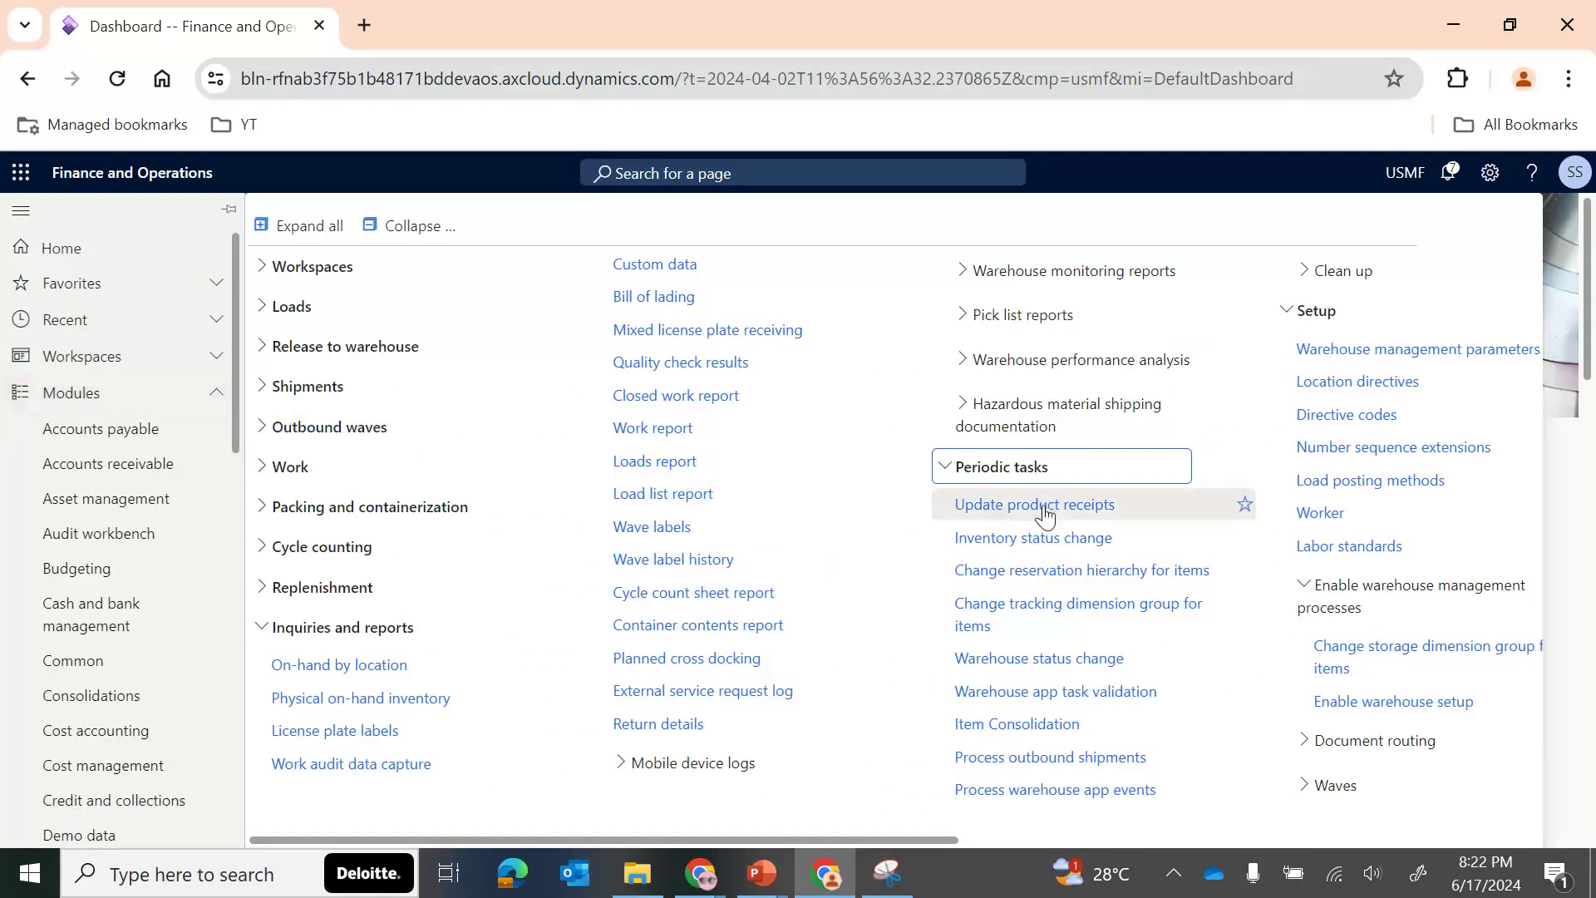
scroll(1123, 557, down, 5)
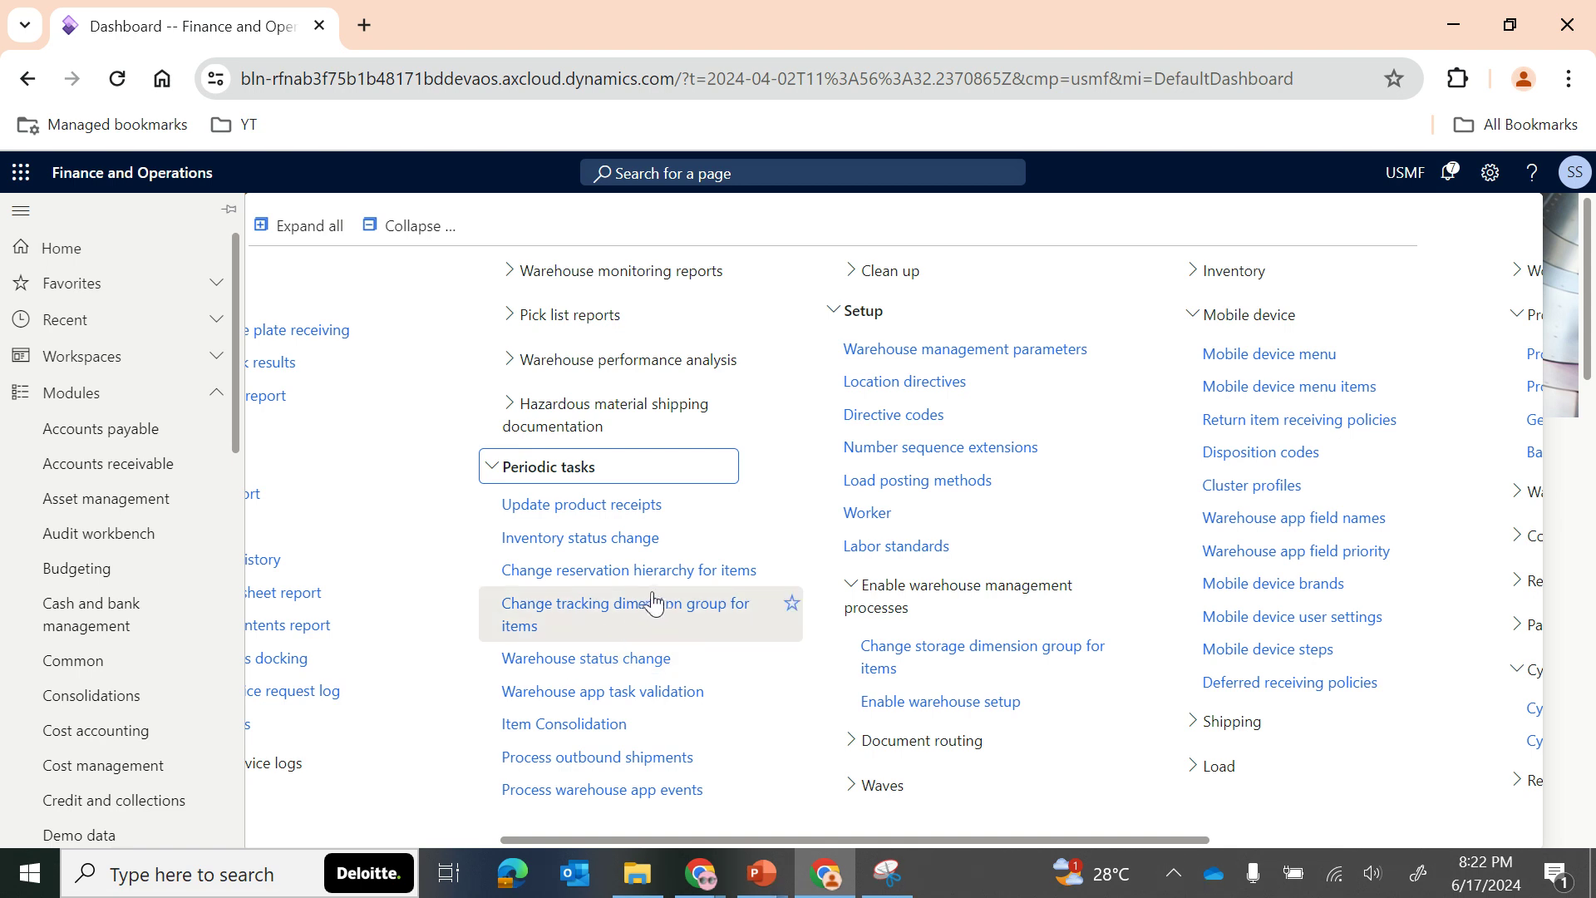
click(618, 758)
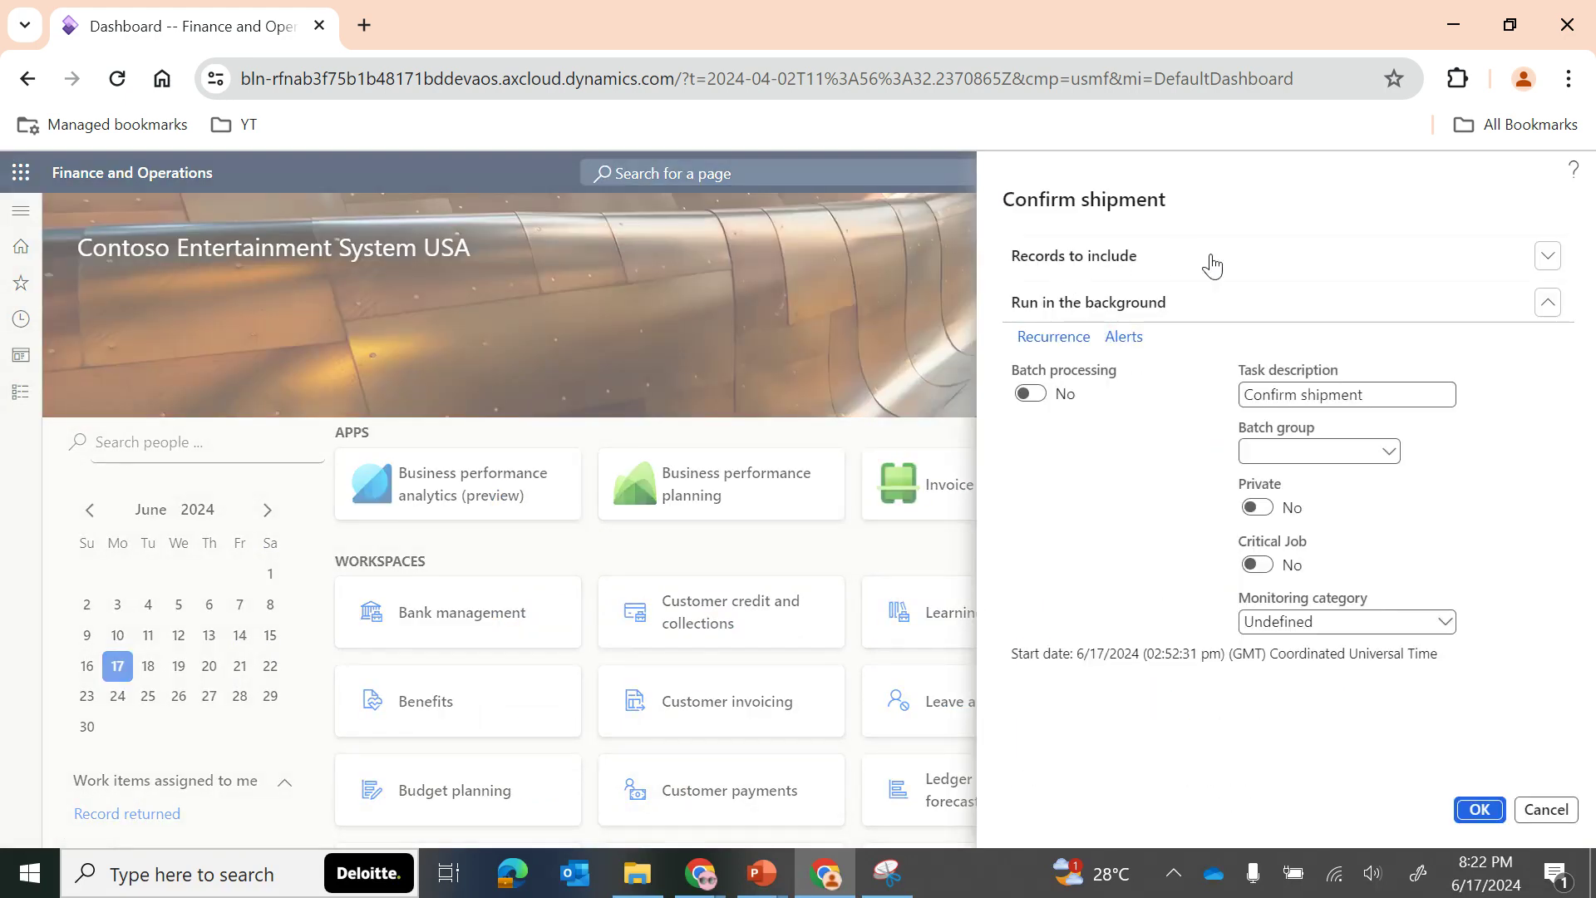
click(1138, 274)
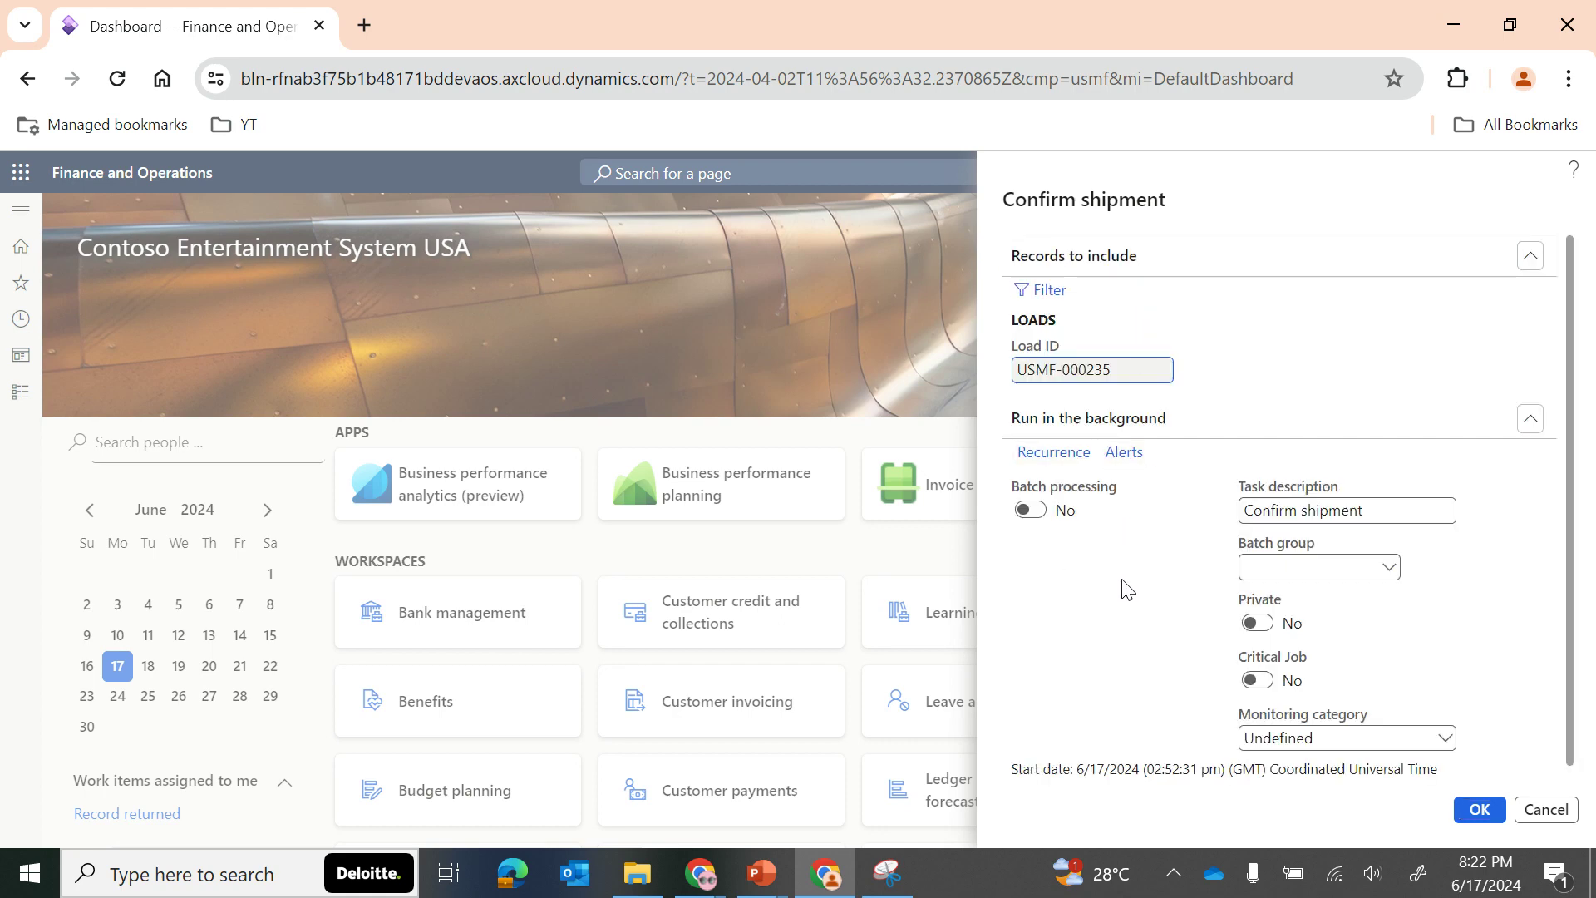
scroll(1133, 657, down, 1)
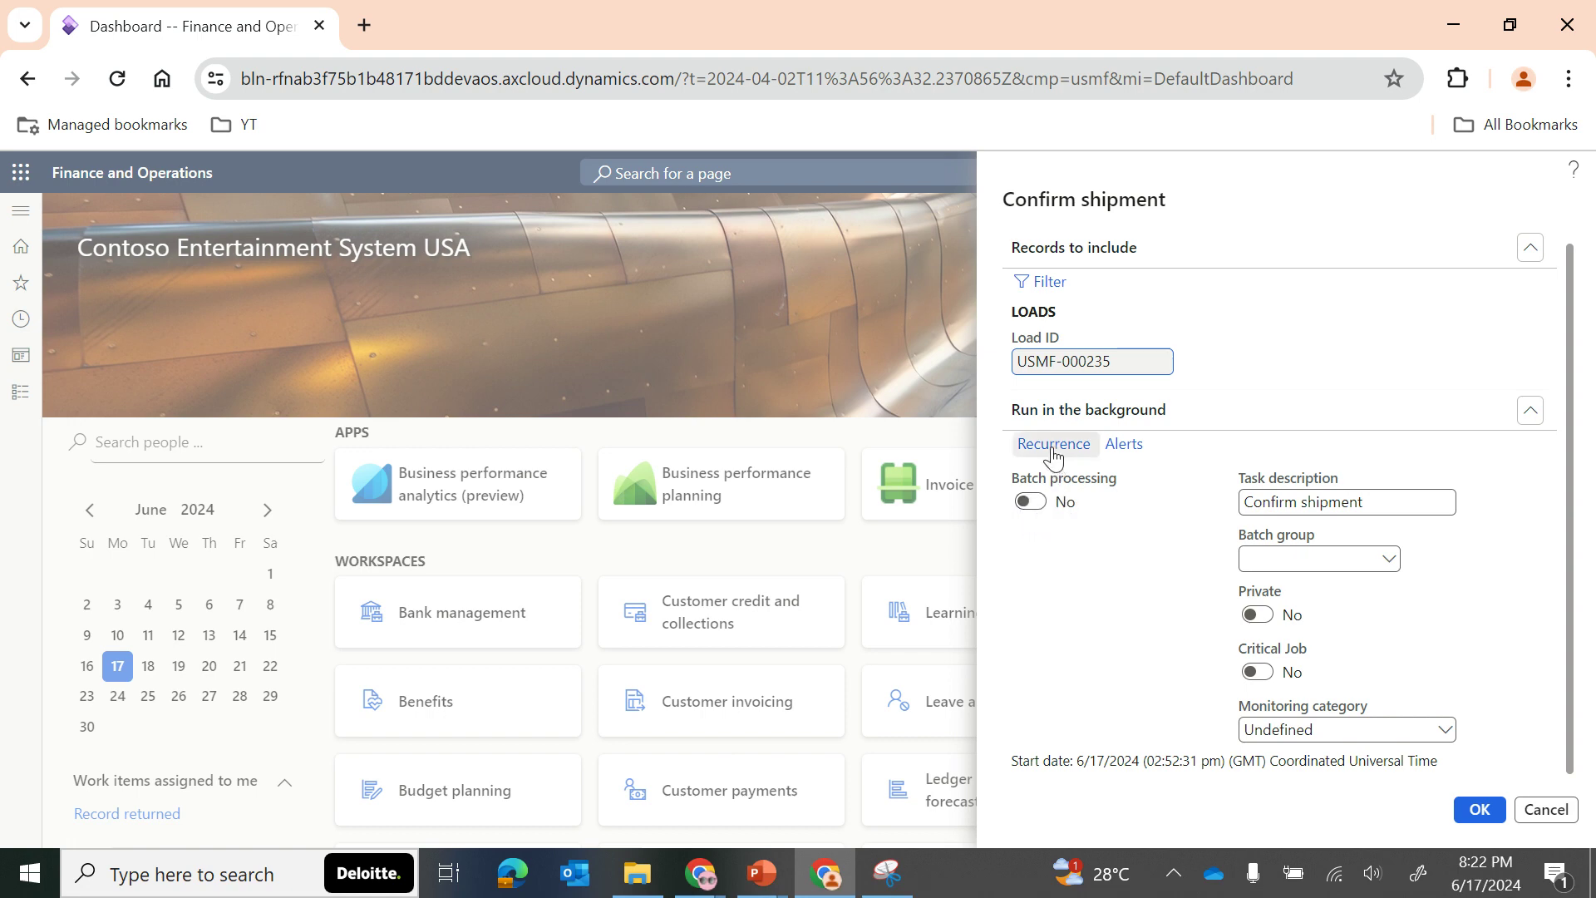
click(1545, 810)
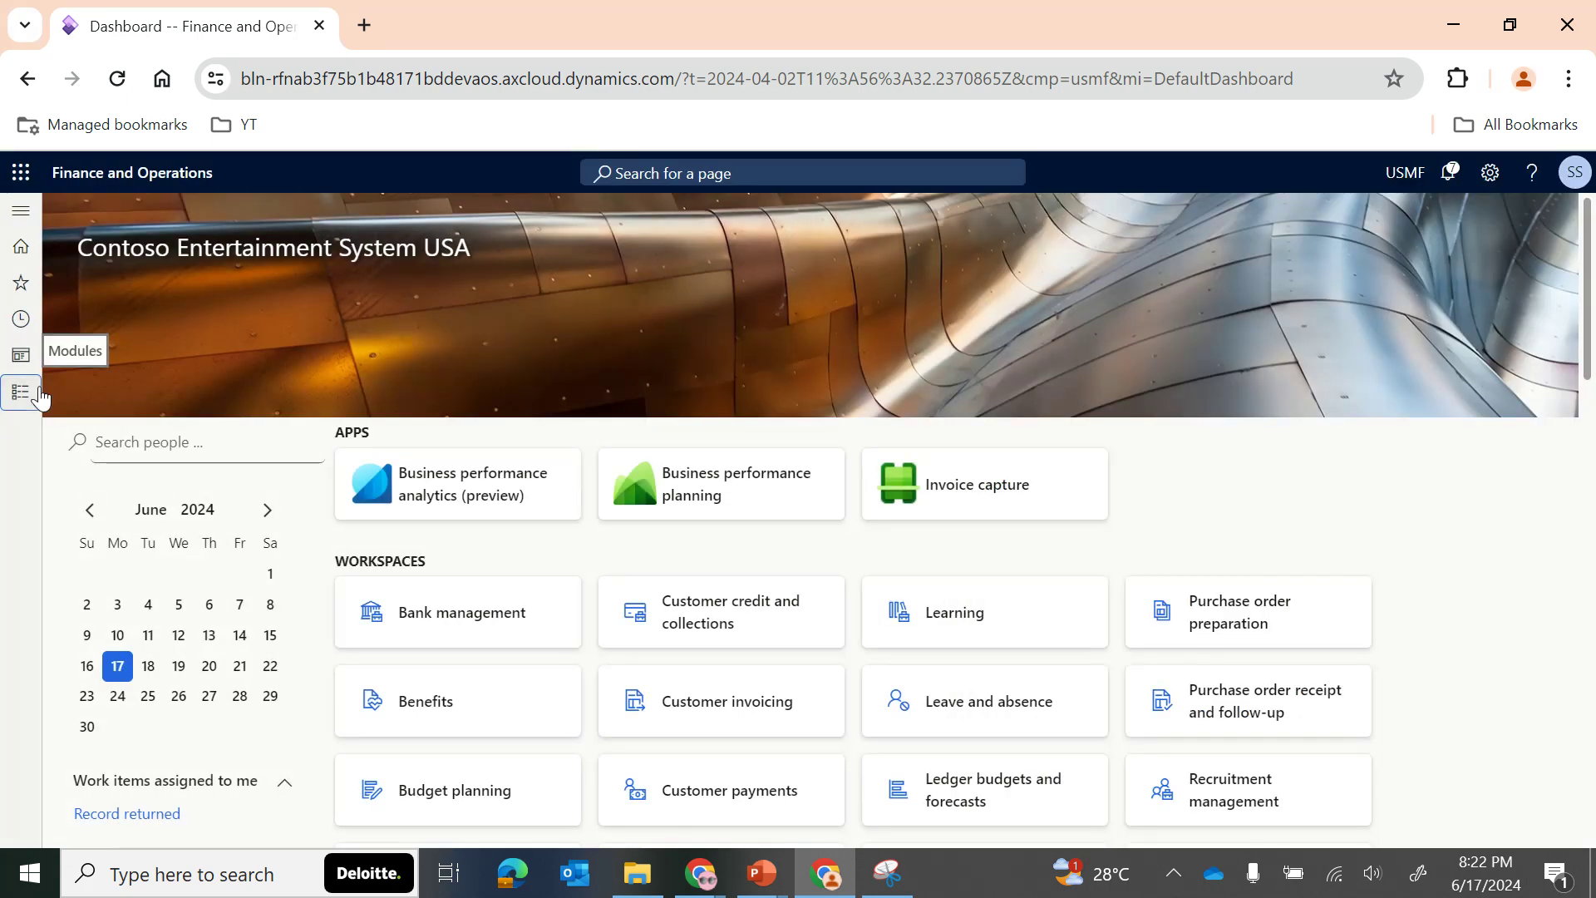
Expand the Clean up group of the periodic tasks and review the Work creation history cleanup parameters without running the job
click(25, 396)
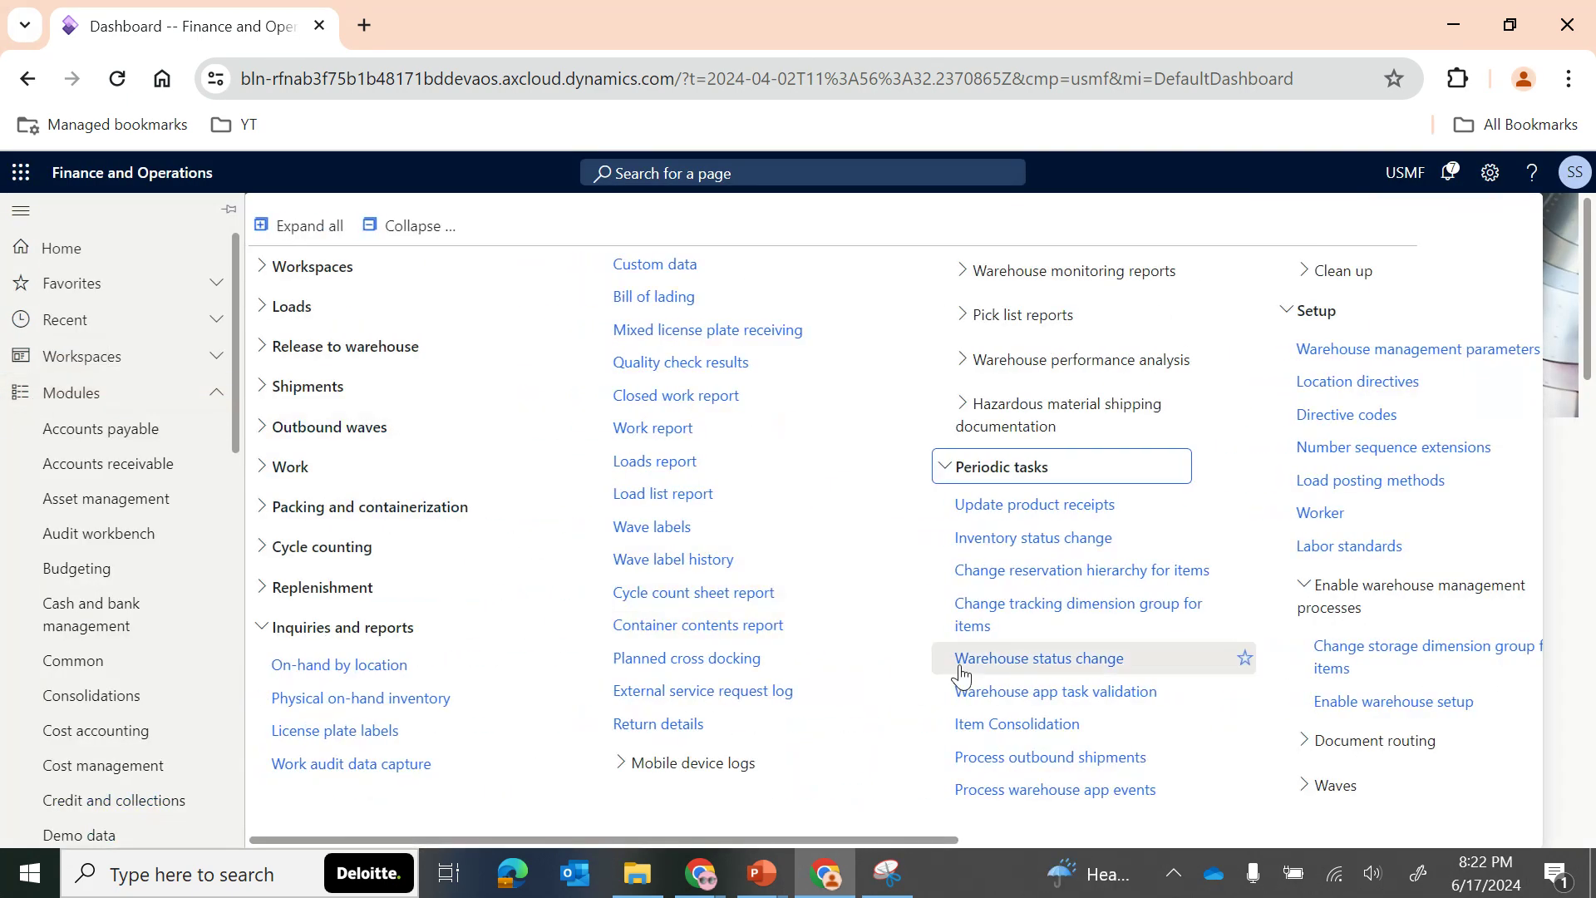
scroll(962, 677, right, 6)
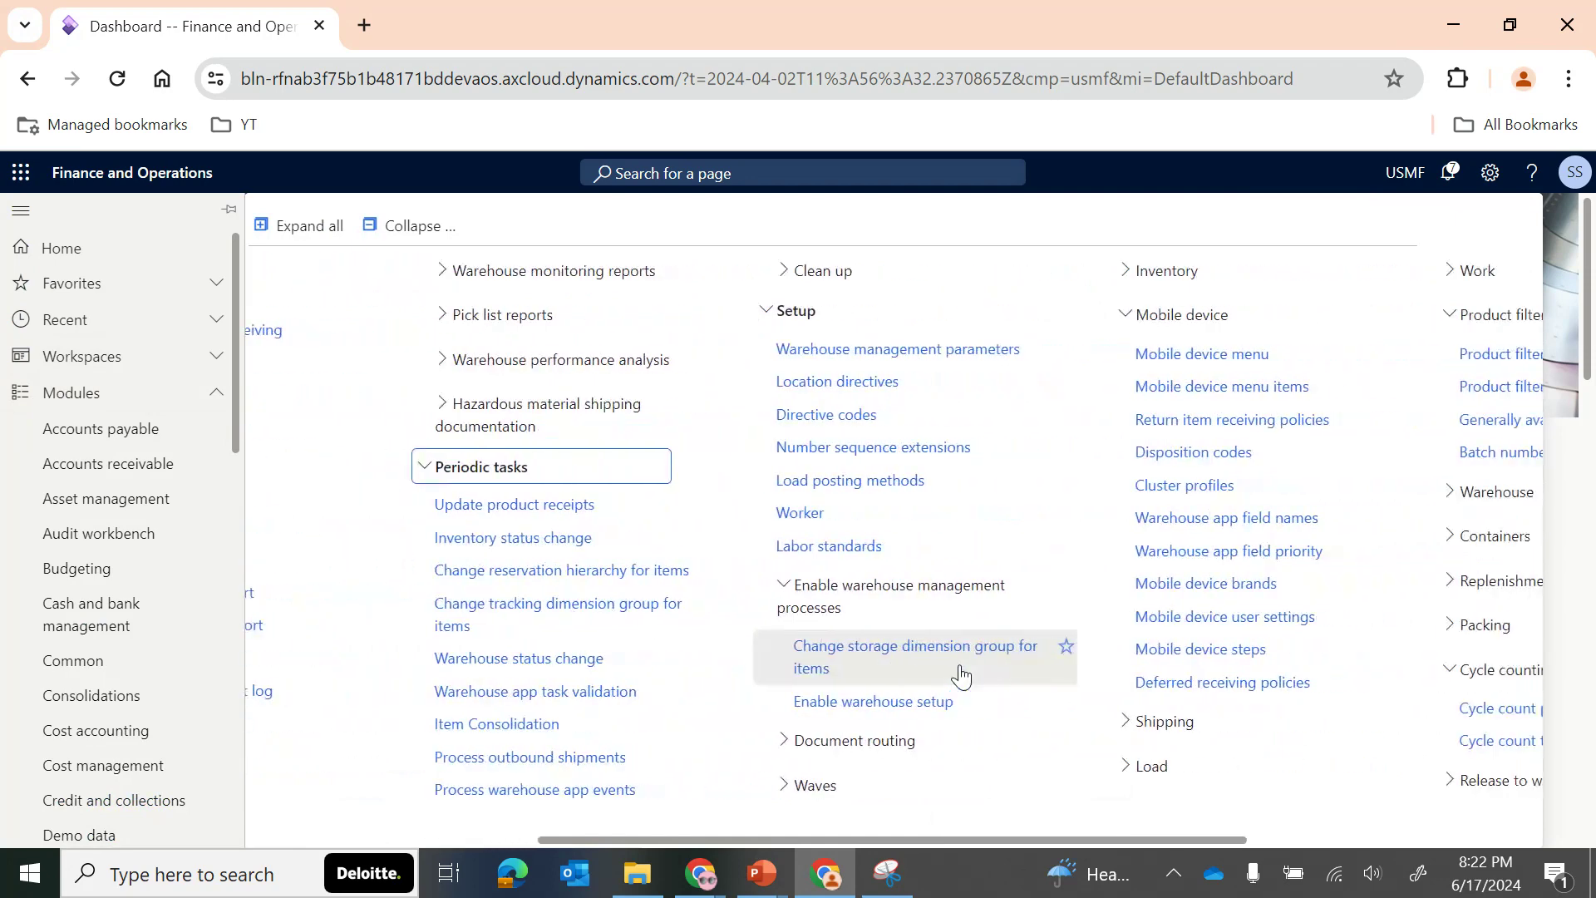
scroll(962, 678, left, 1)
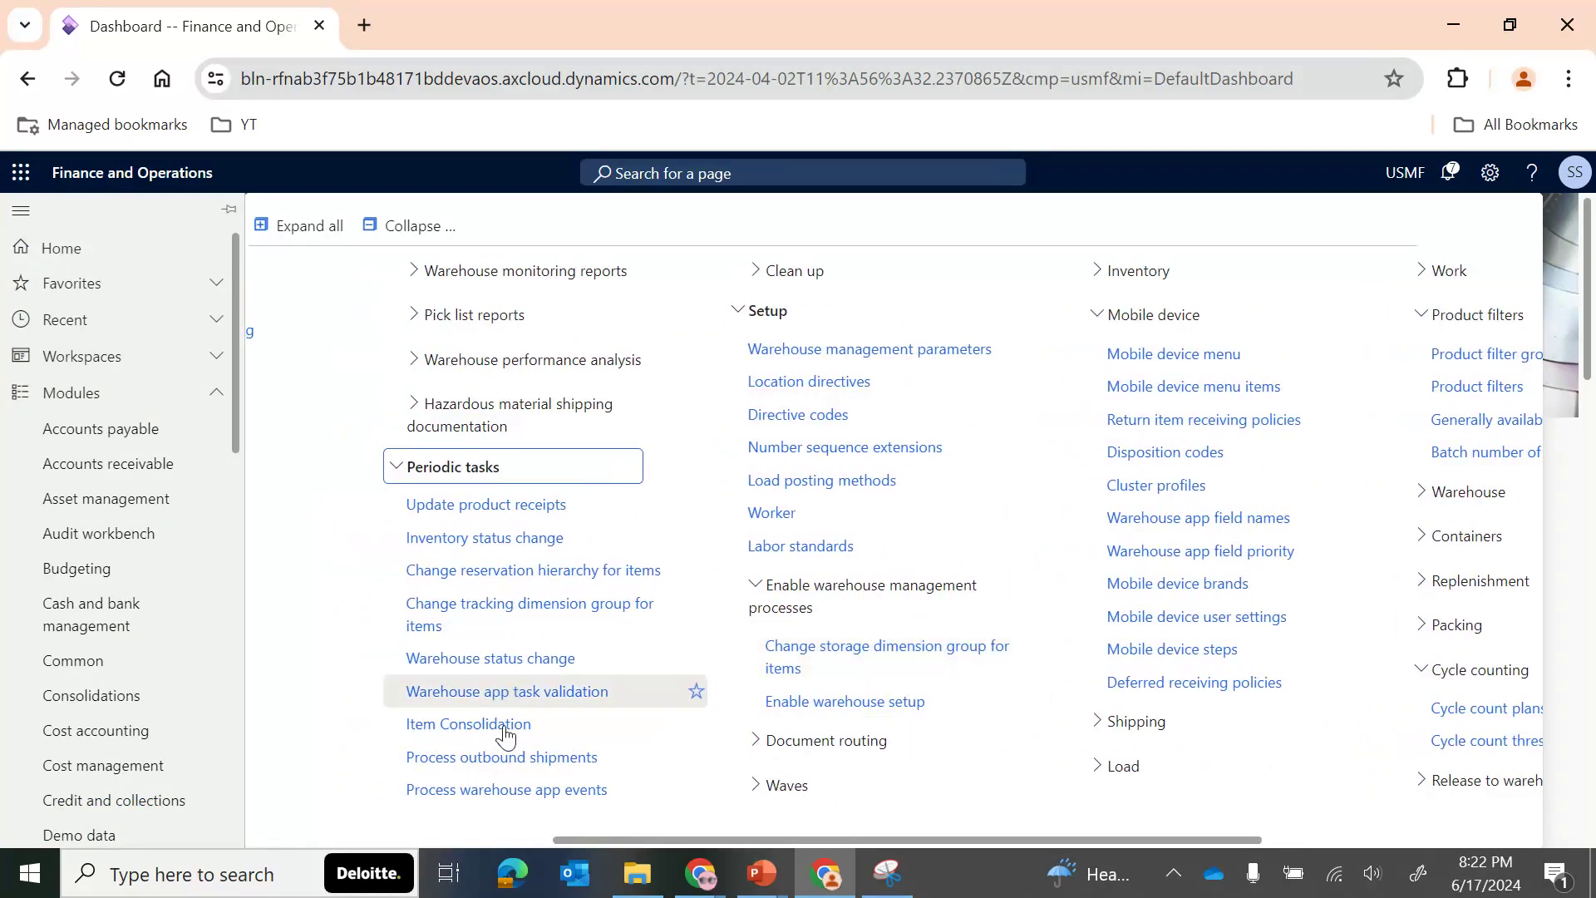
click(517, 468)
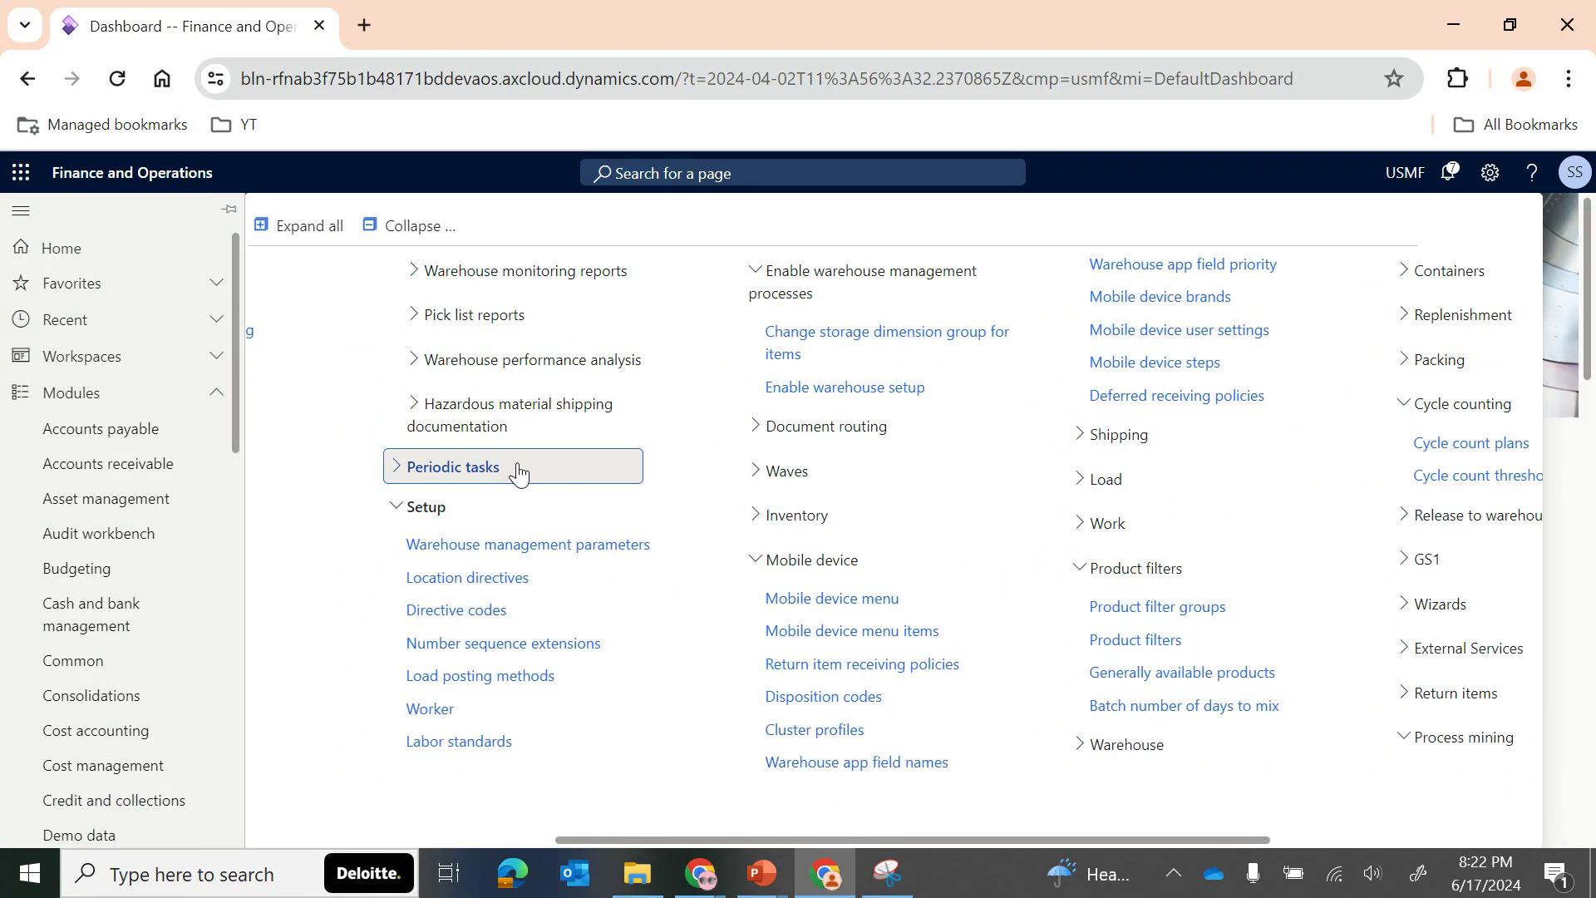
click(457, 472)
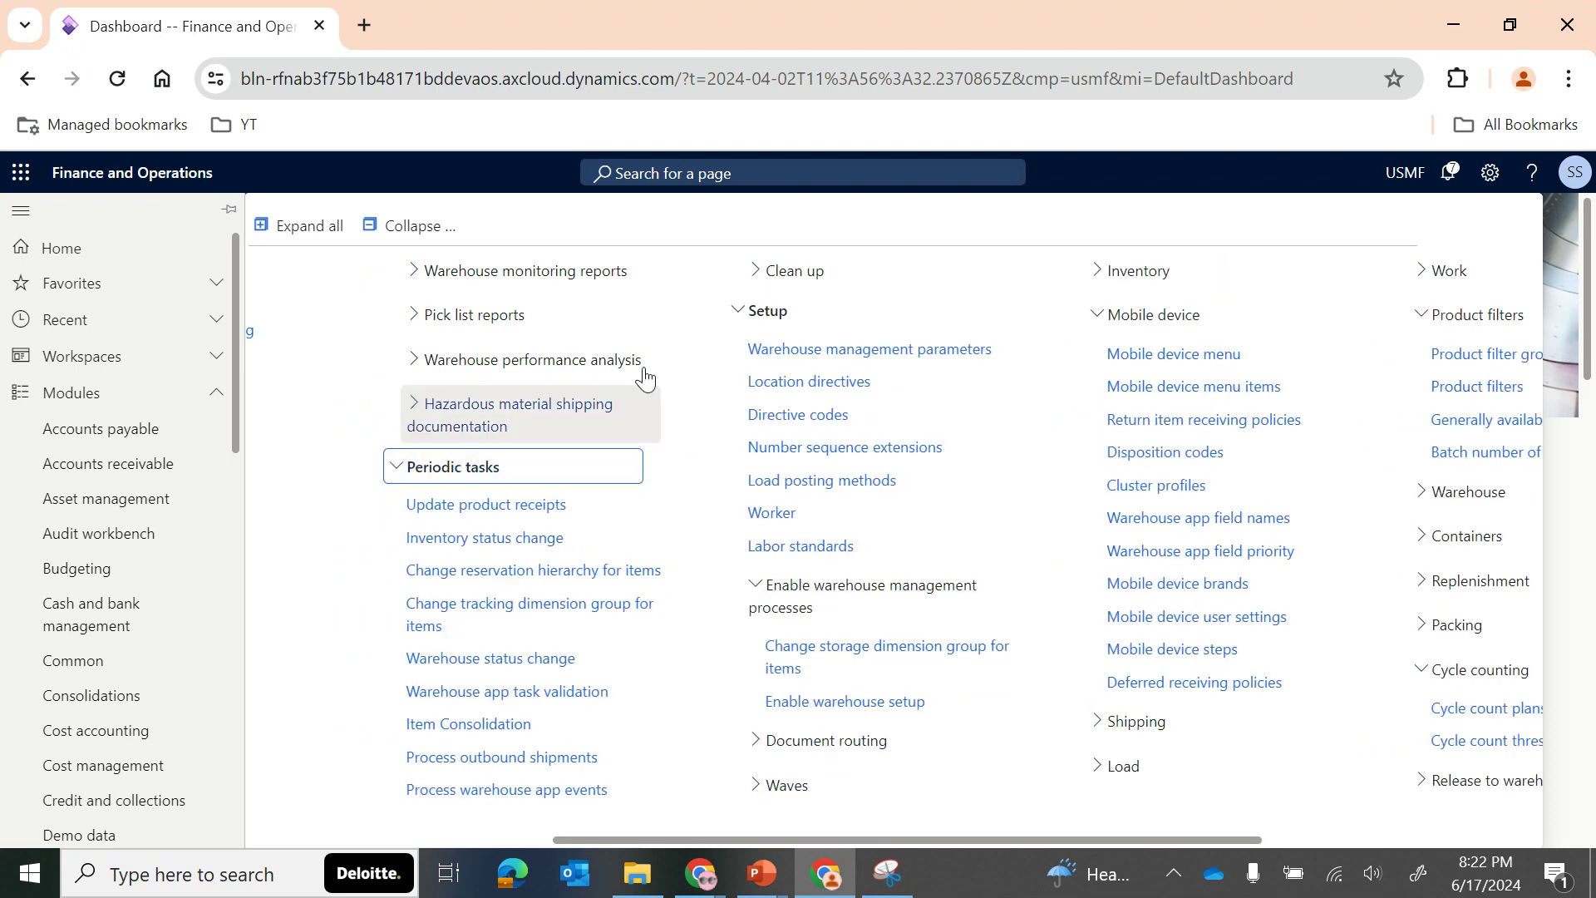
click(797, 272)
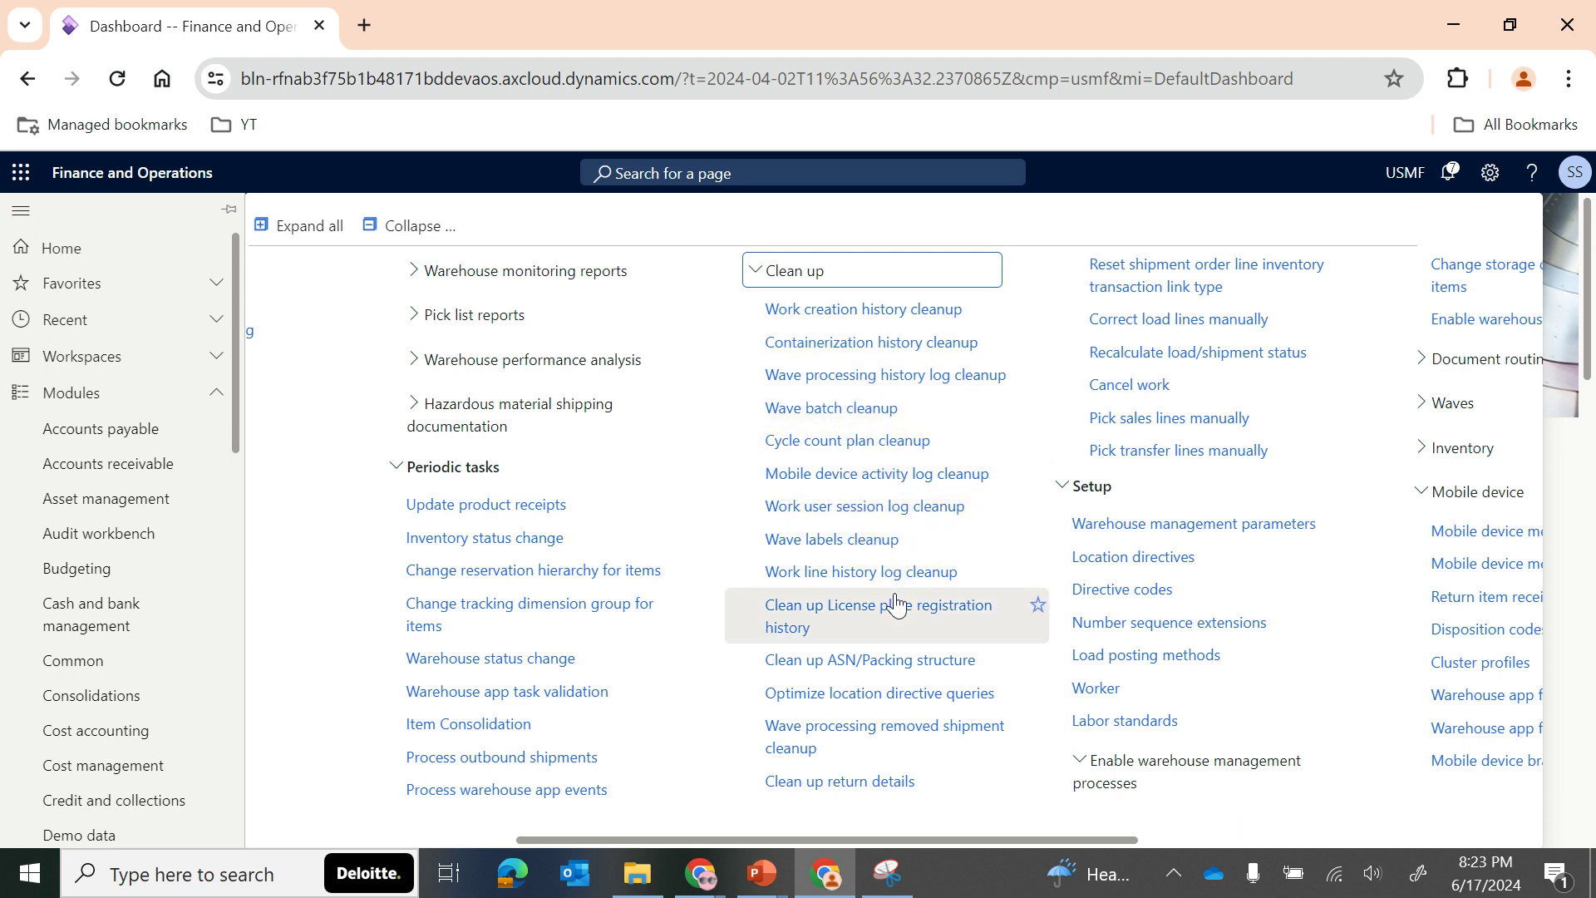
click(895, 324)
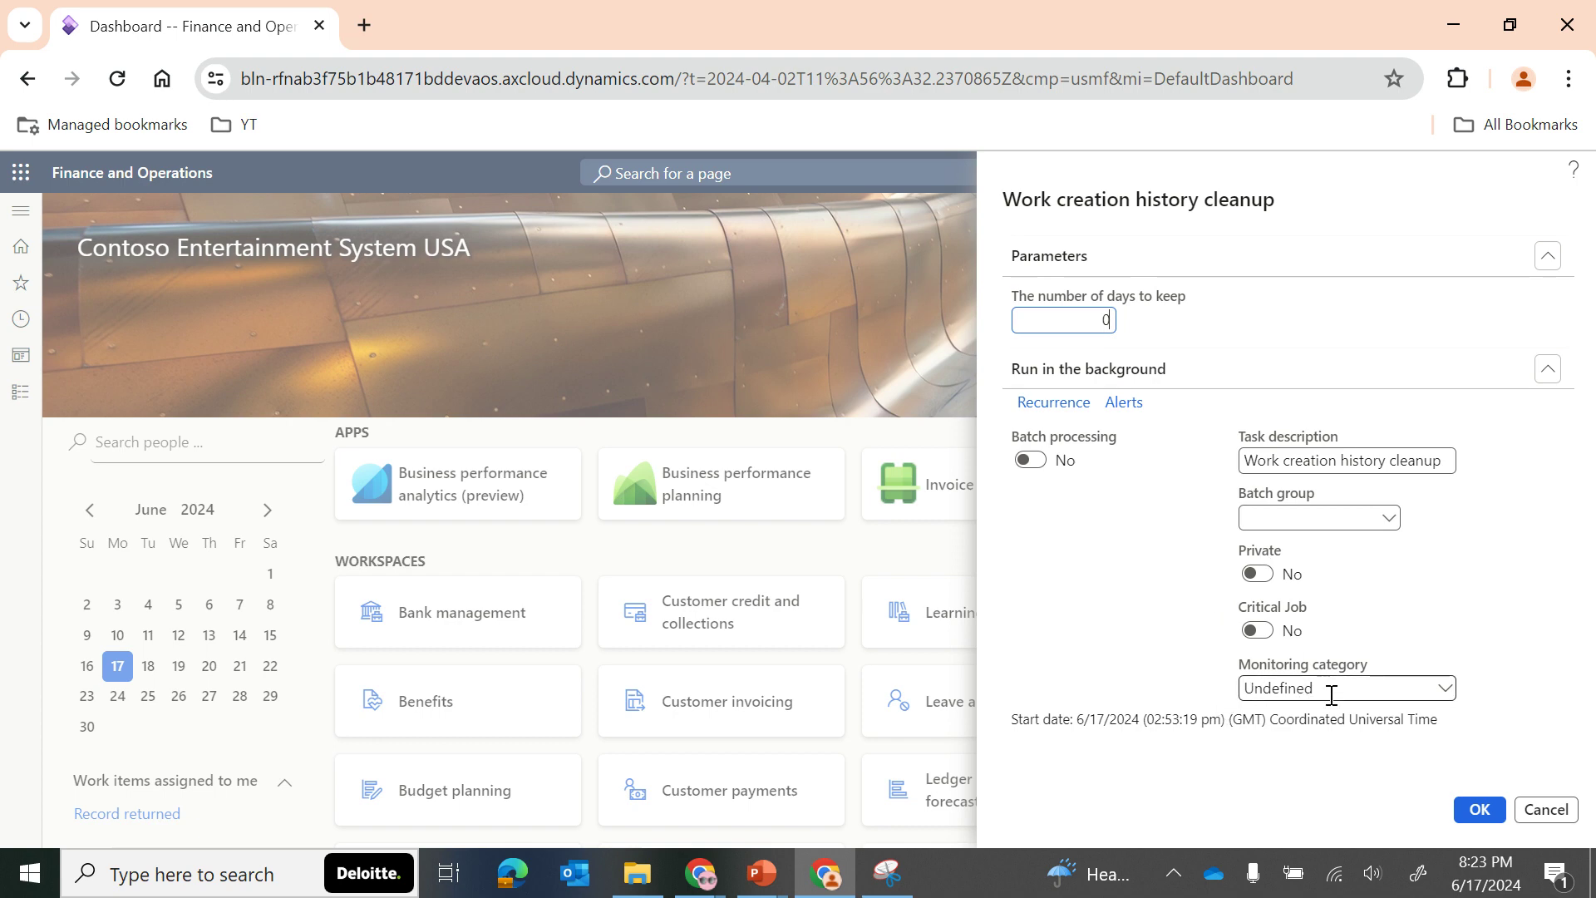
click(1536, 810)
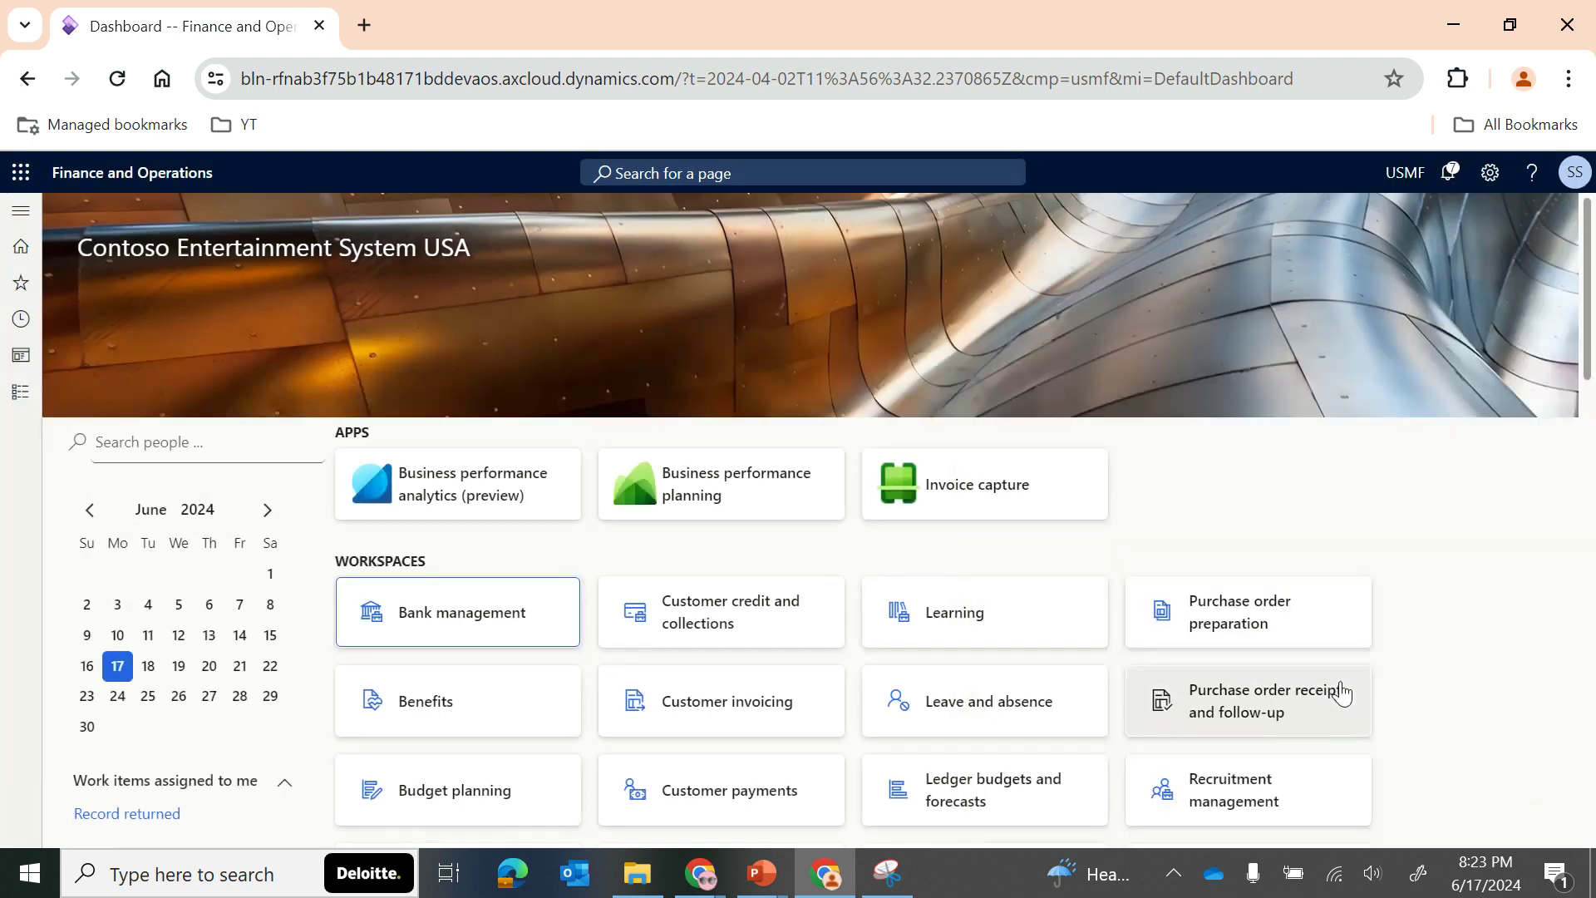
Look through the remaining clean up and setup entries of the warehouse management module, and collapse all its groups
click(22, 391)
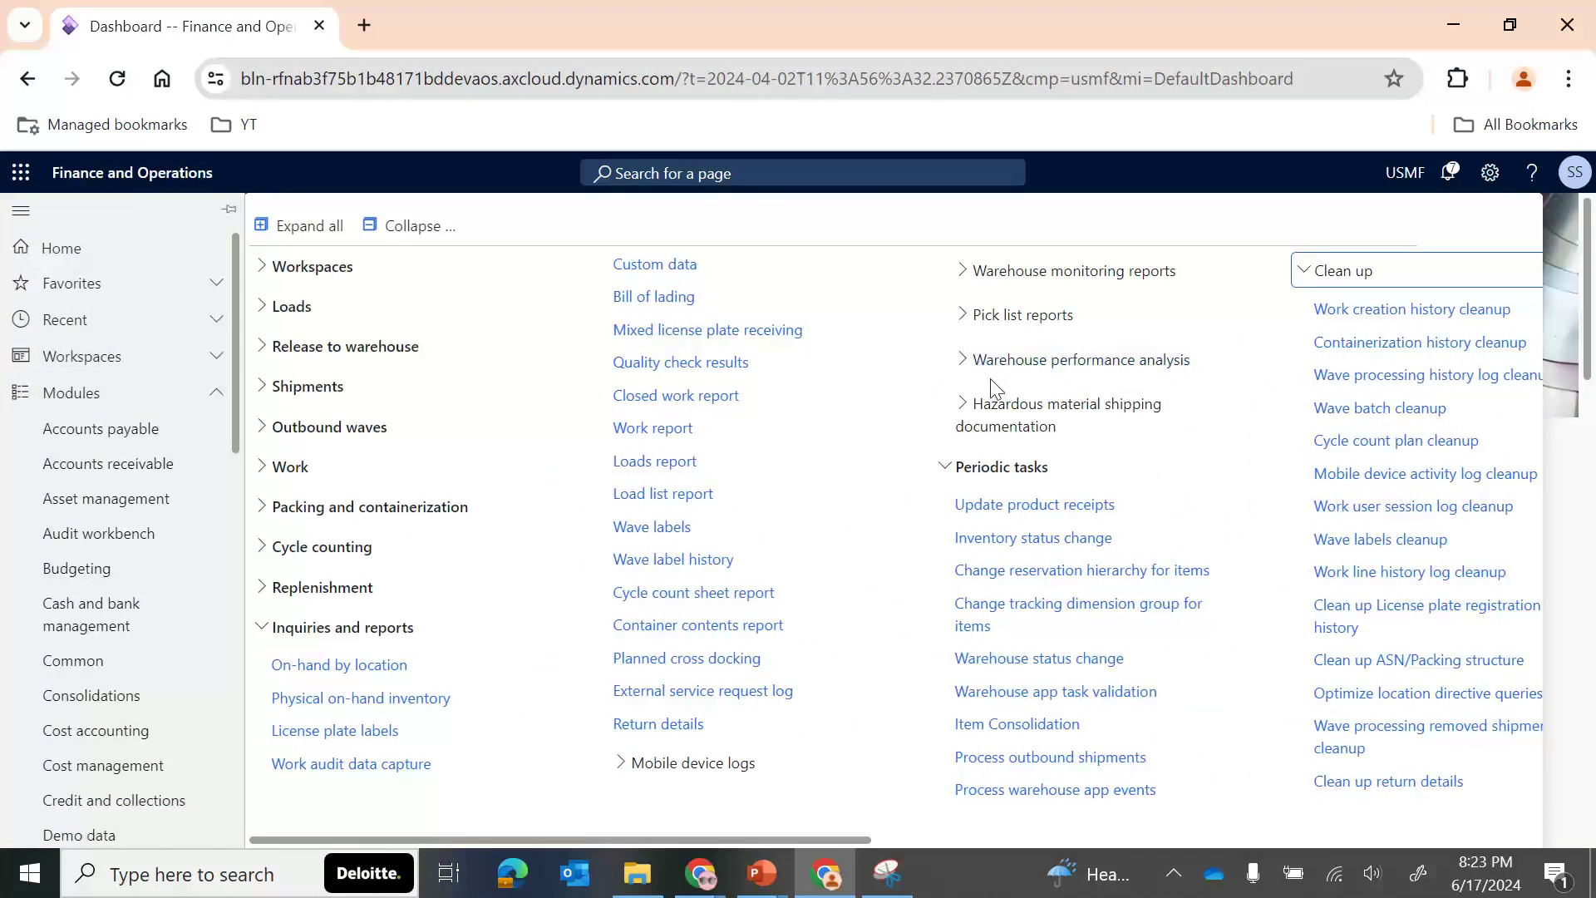
scroll(1162, 542, right, 5)
scroll(1163, 541, right, 5)
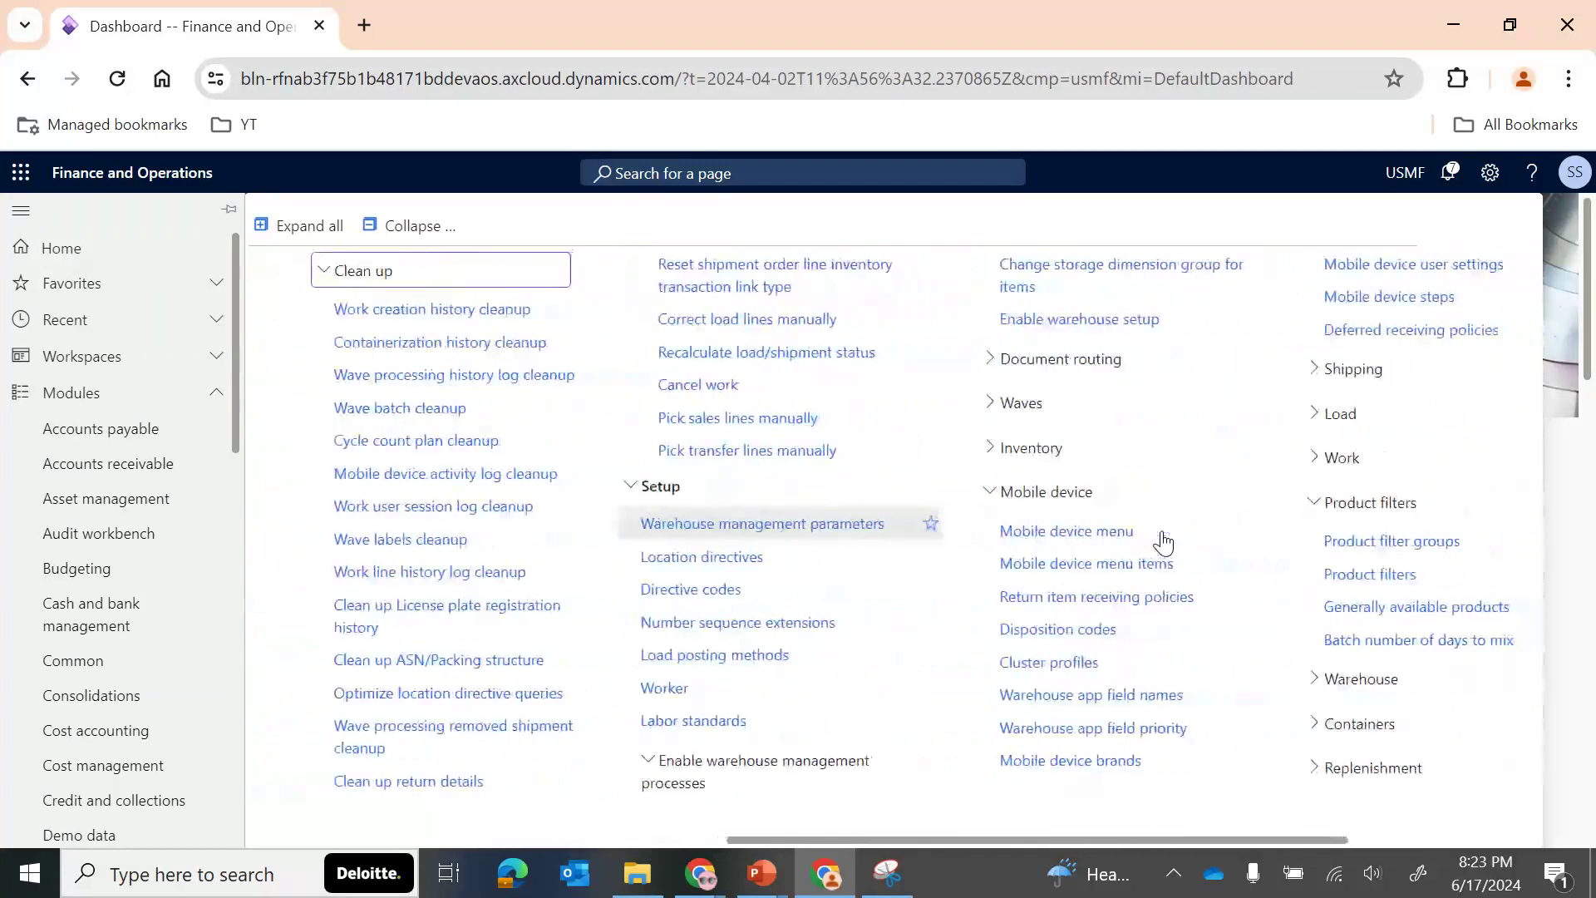
scroll(622, 432, left, 3)
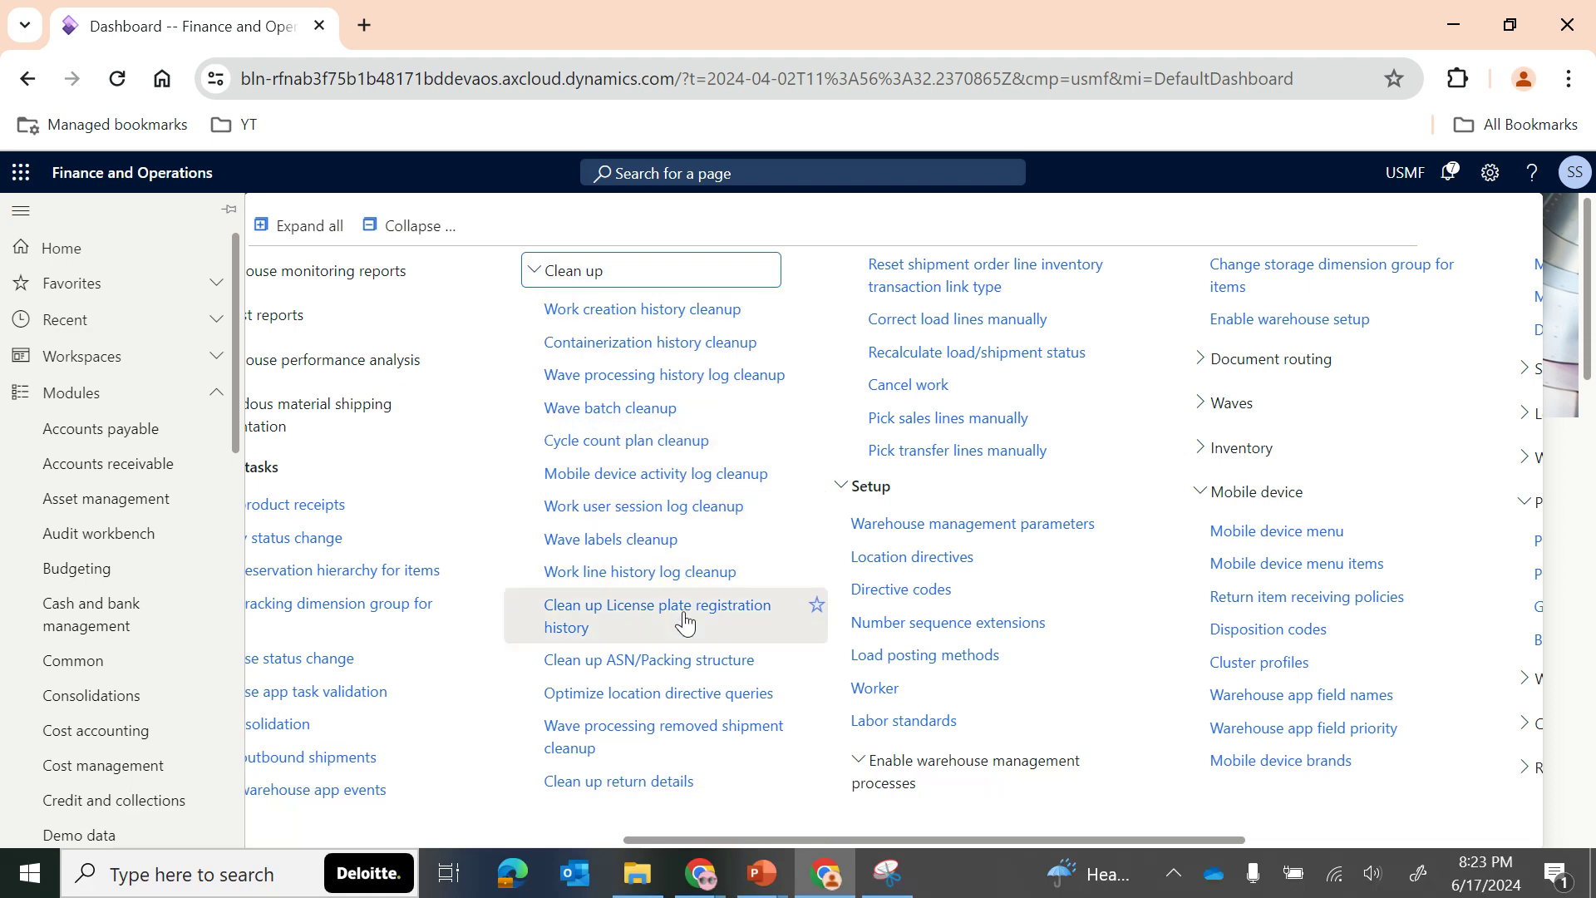
scroll(684, 623, right, 5)
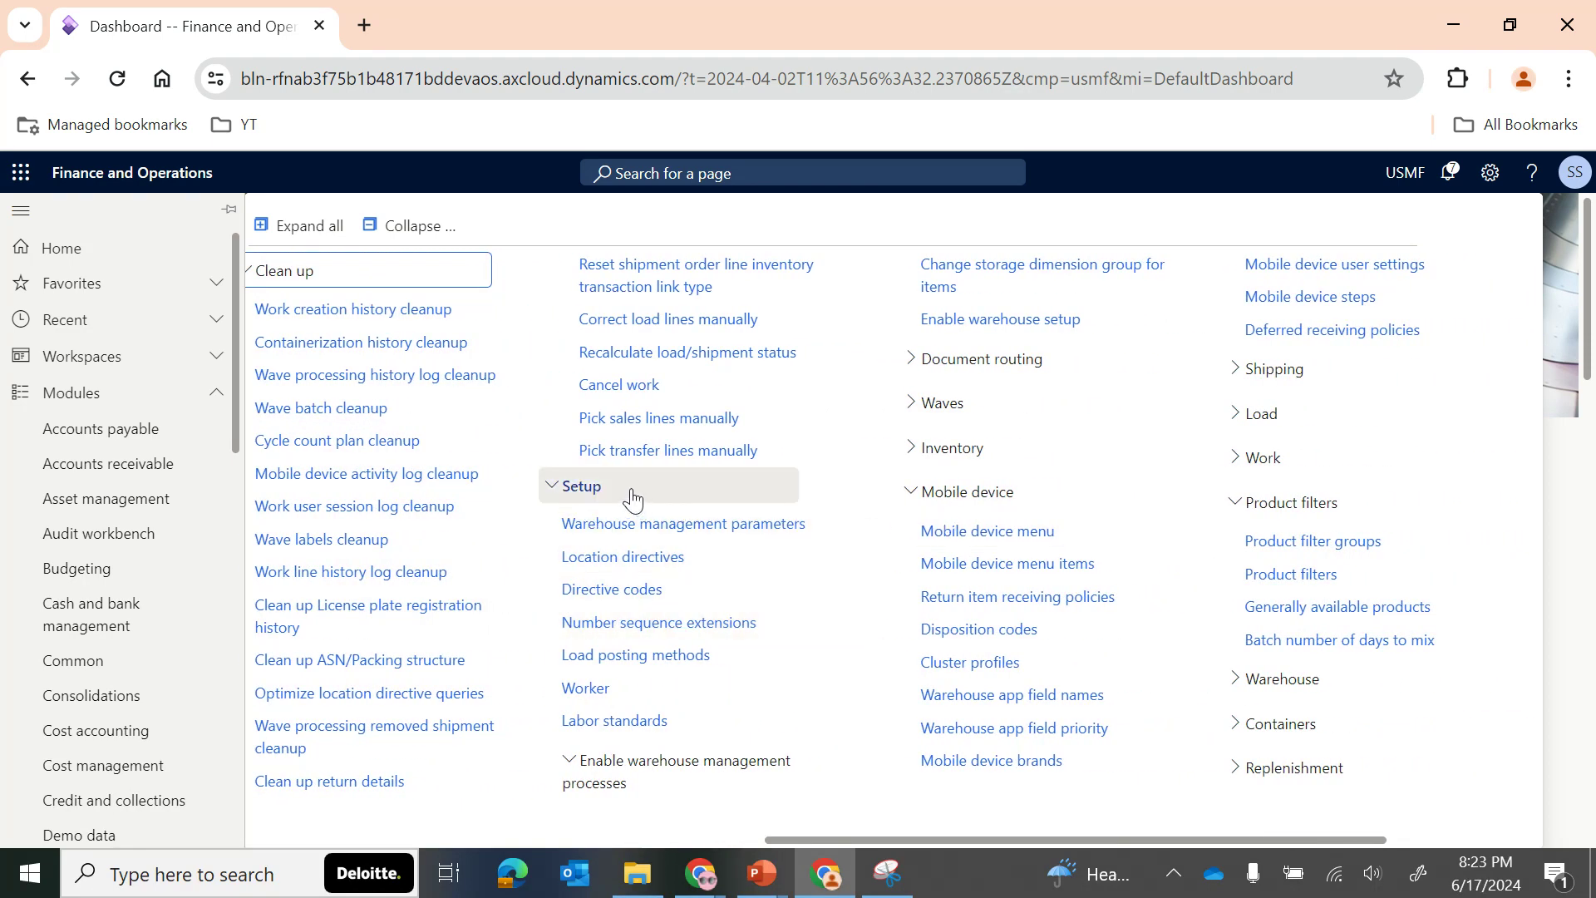
scroll(582, 495, left, 15)
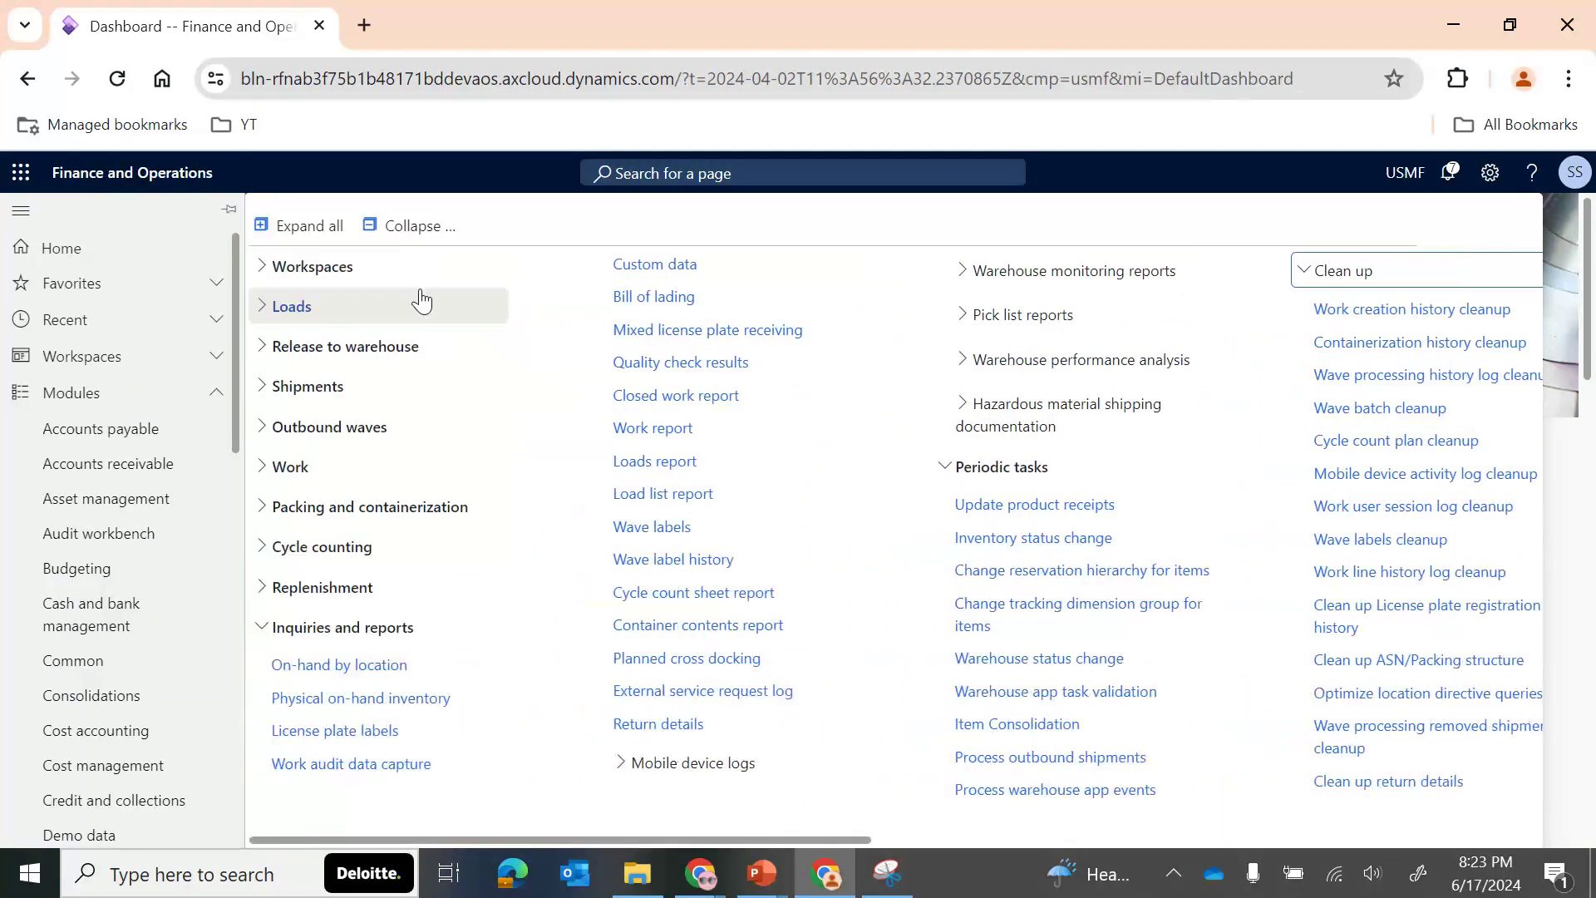
click(442, 223)
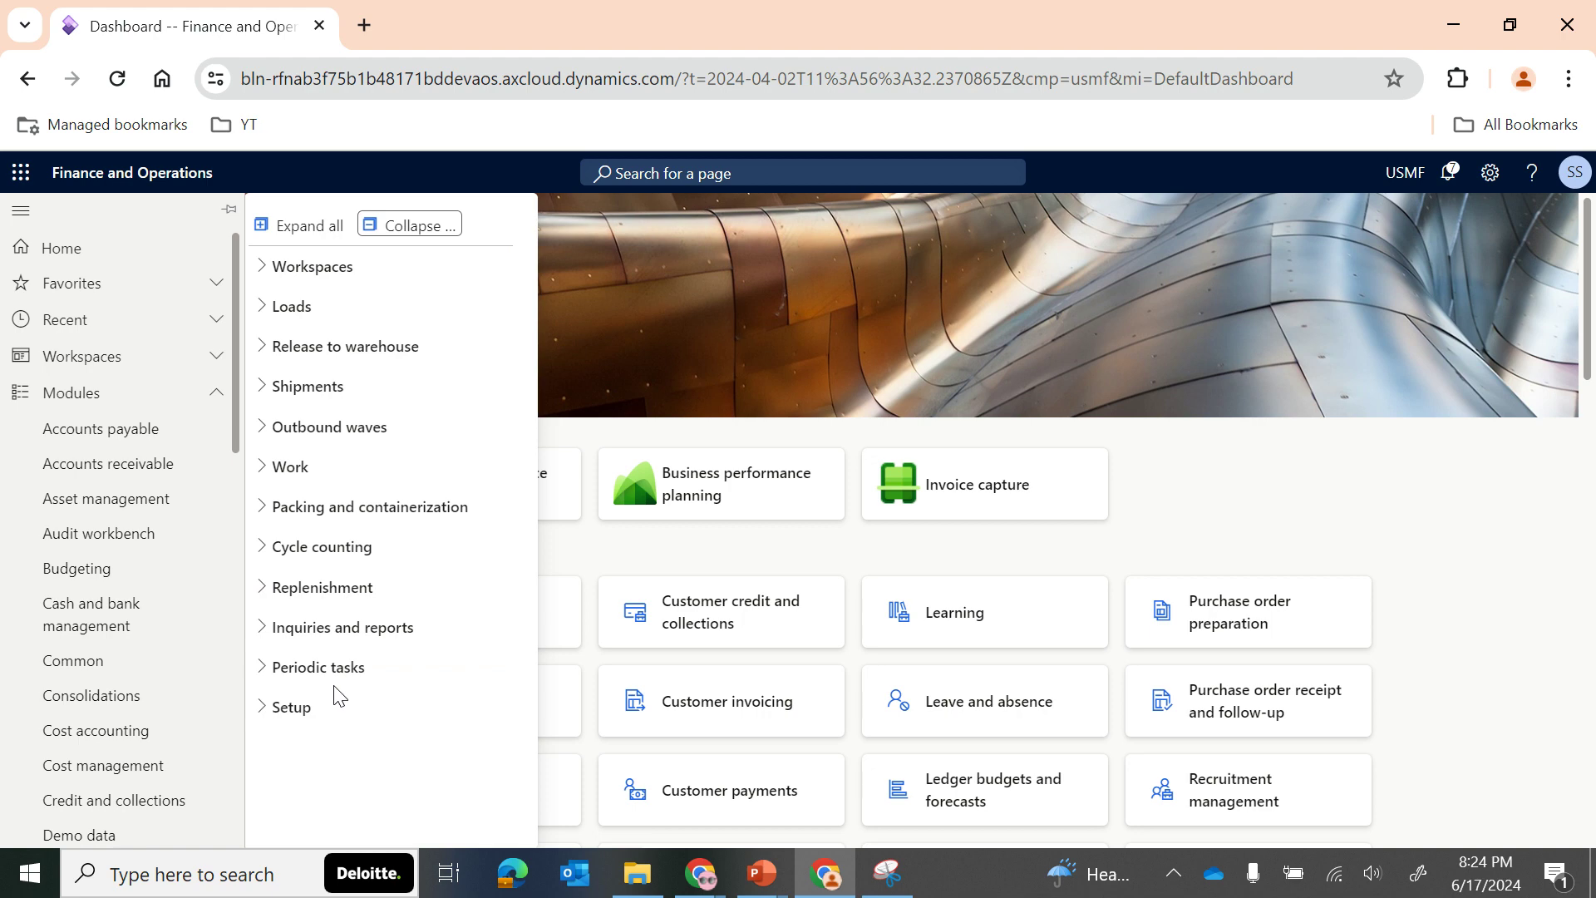
Switch to the PowerPoint slide show and advance from the Inquiries / Reports / Periodic tasks slide to the WMS Series episode list
click(761, 873)
click(850, 780)
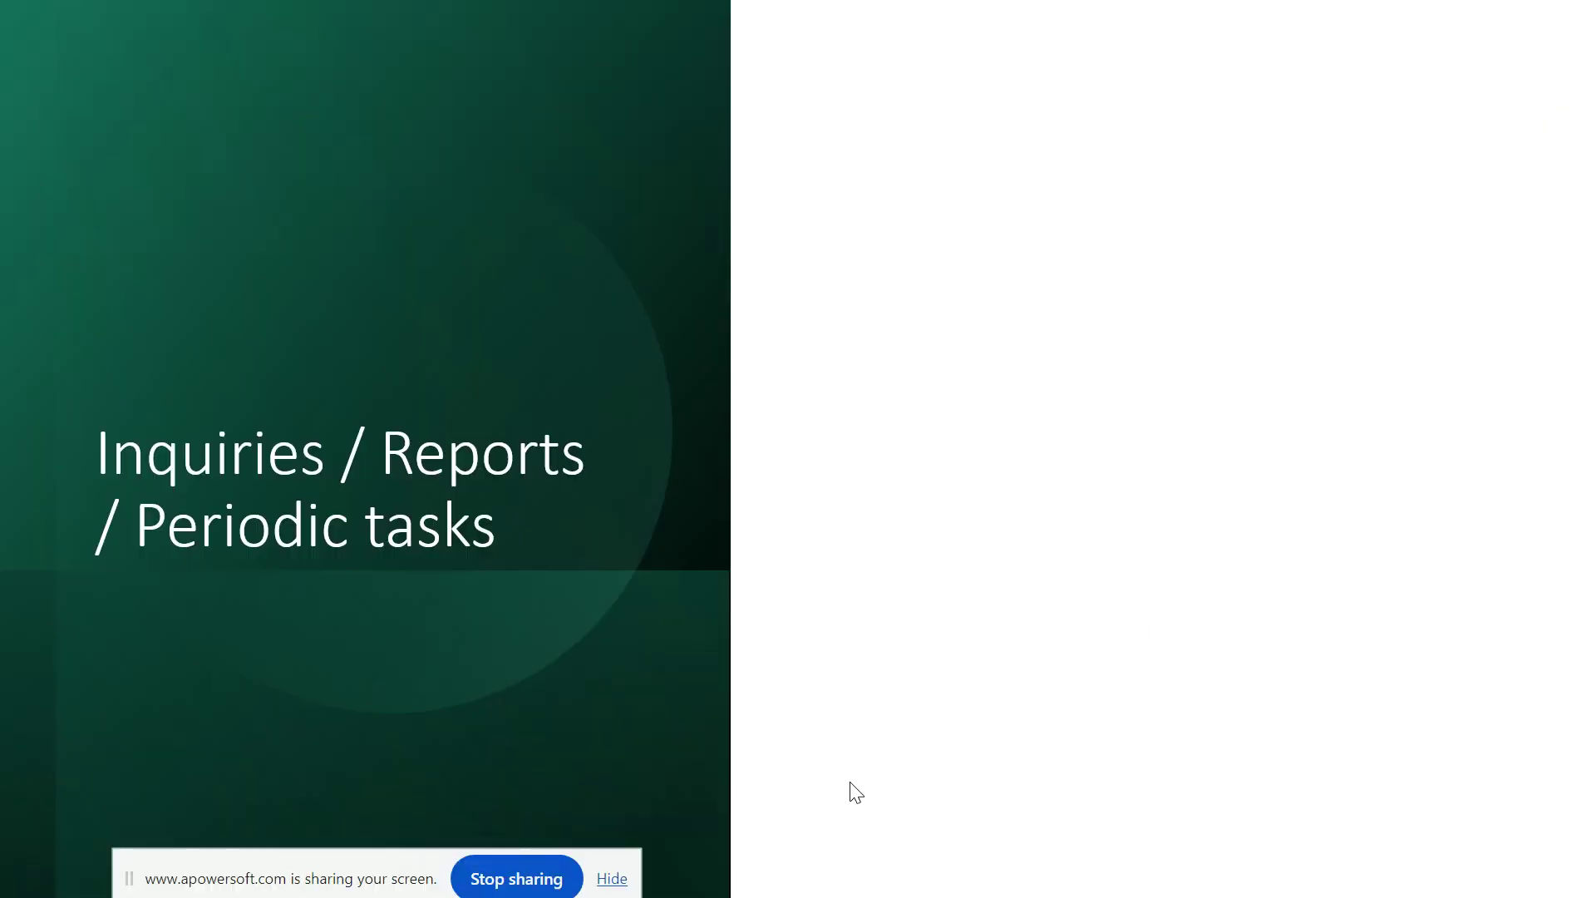
click(851, 790)
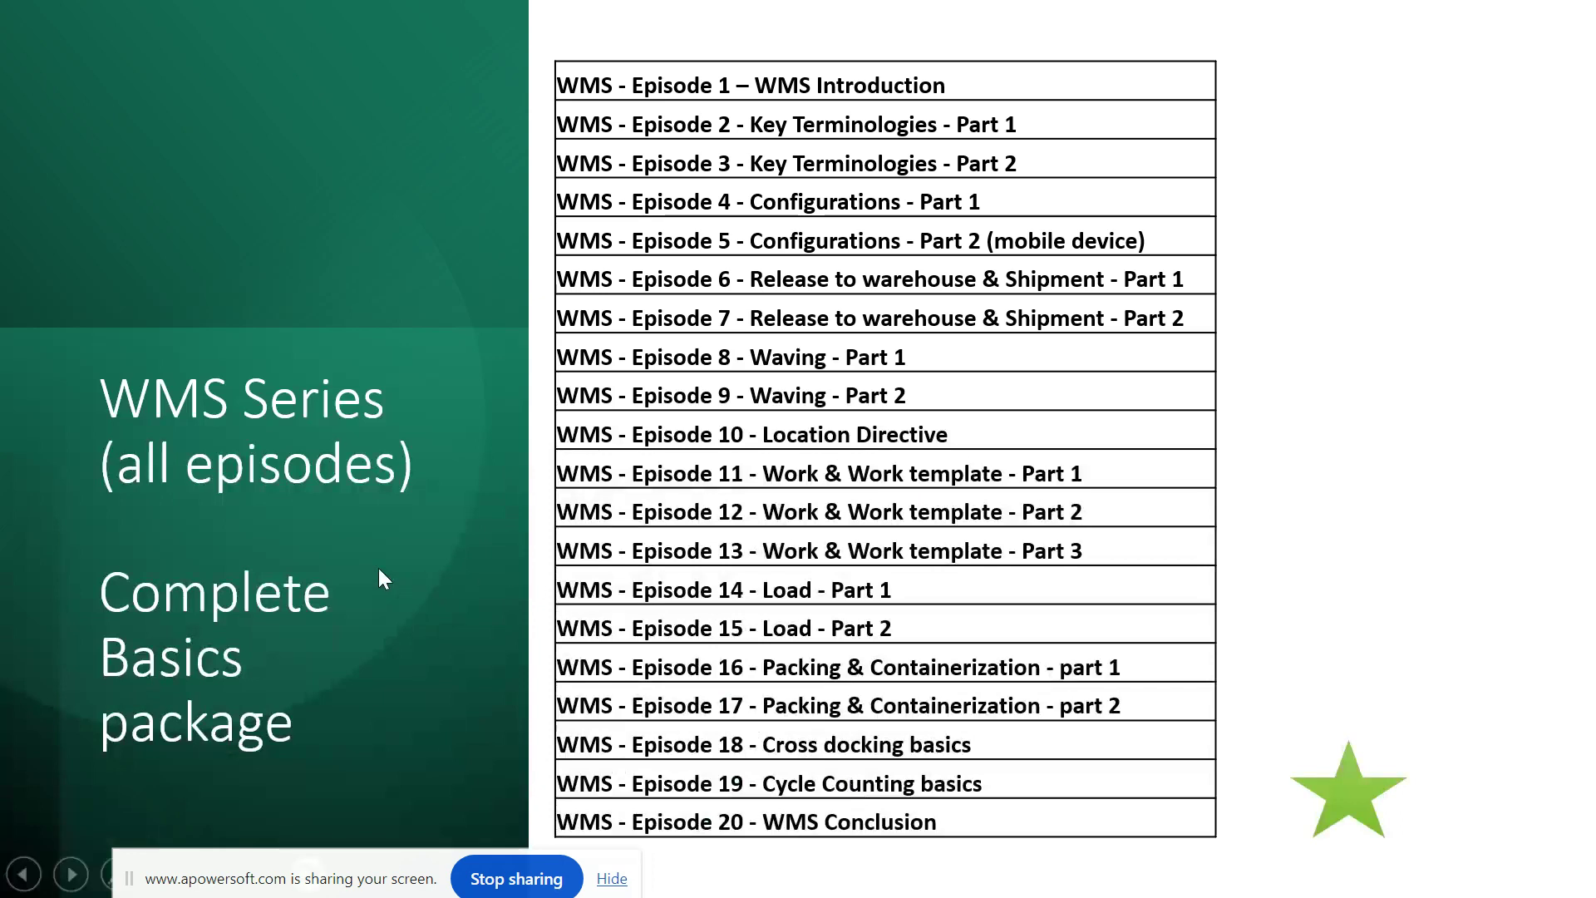